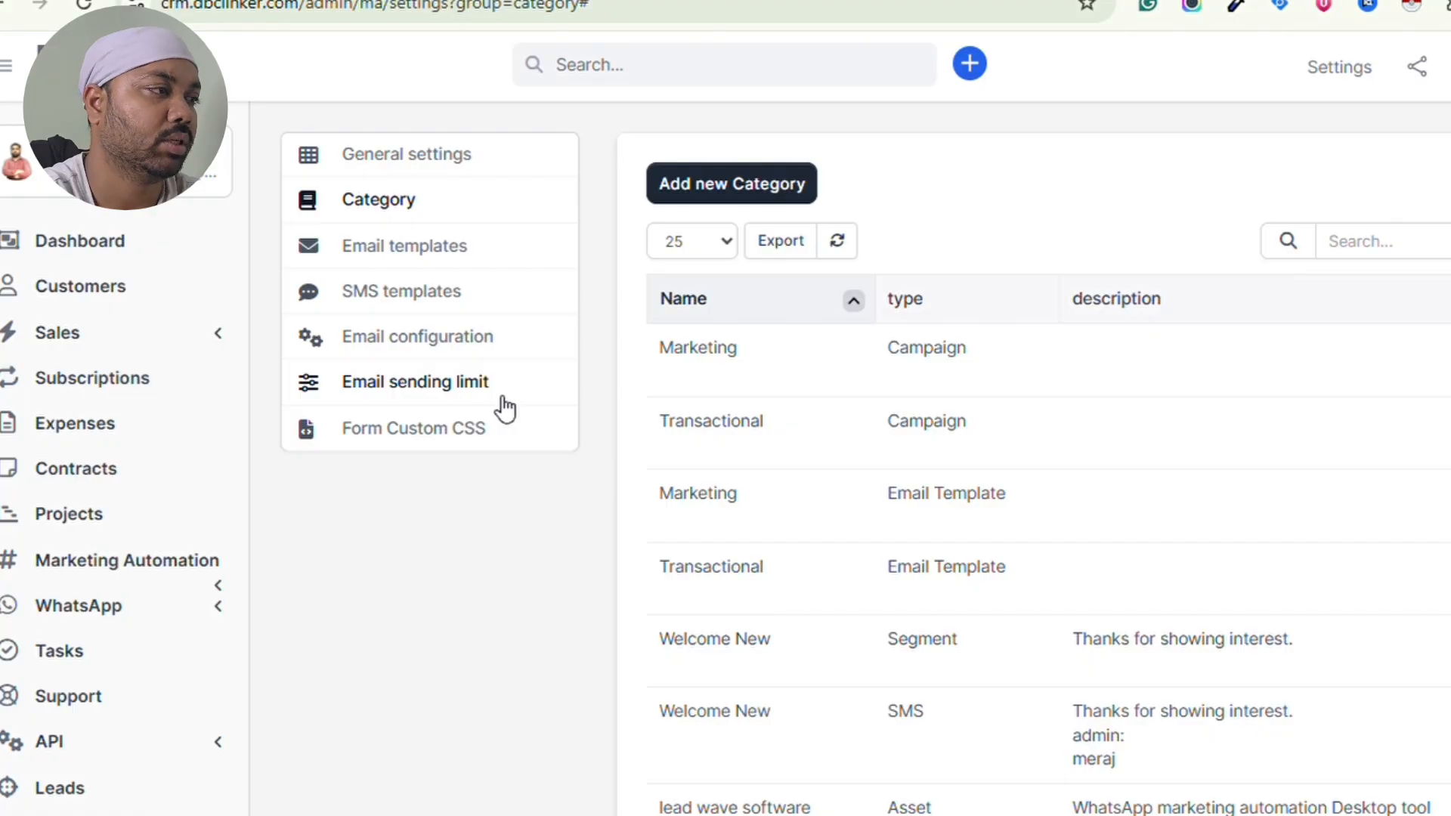
- Expand Marketing Automation in the sidebar and open its Dashboard with the Lead Stats chart
{"action": "left_click", "coordinate": [129, 566]}
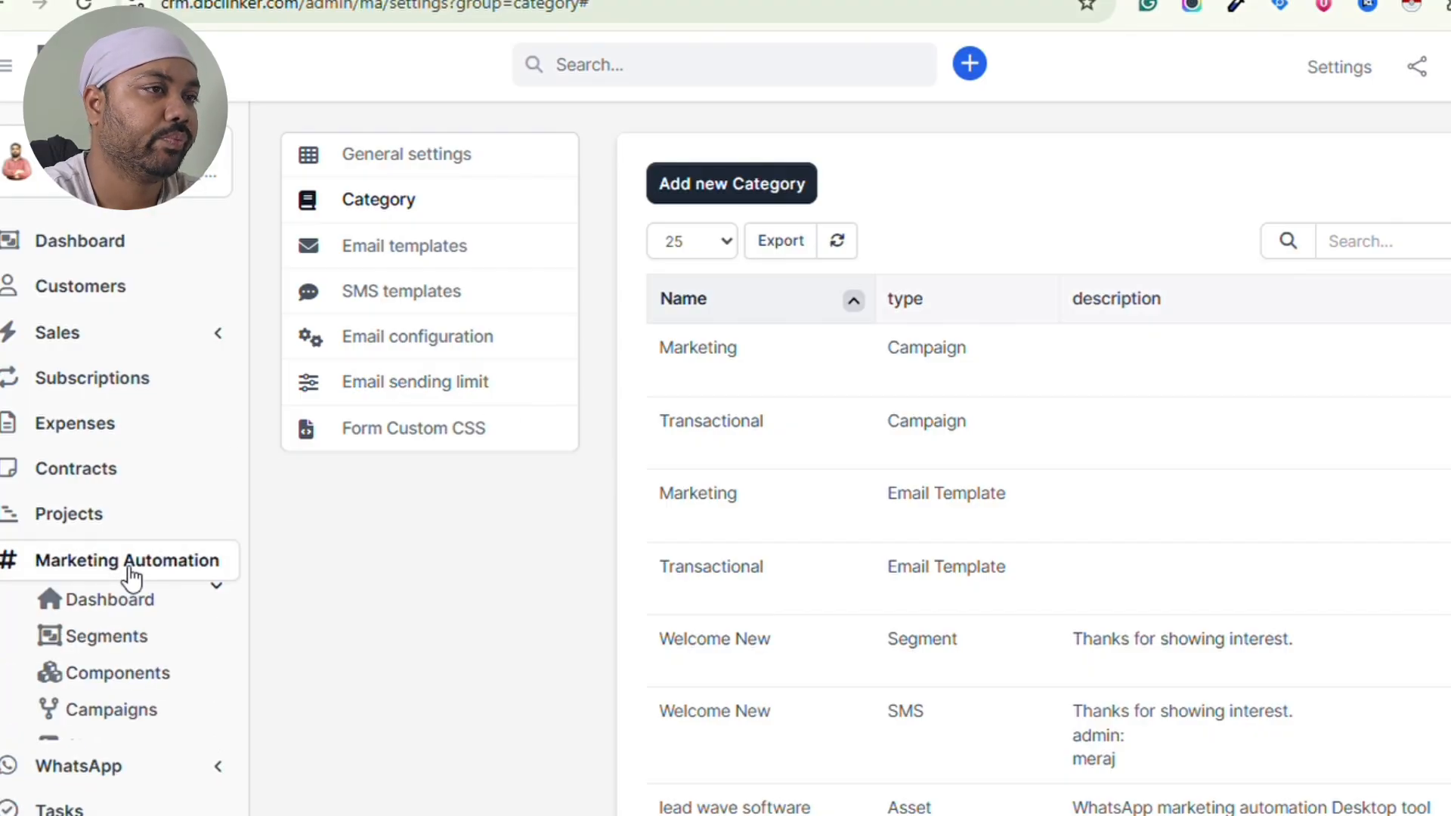
{"action": "scroll", "coordinate": [179, 519], "scroll_direction": "down", "scroll_amount": 2}
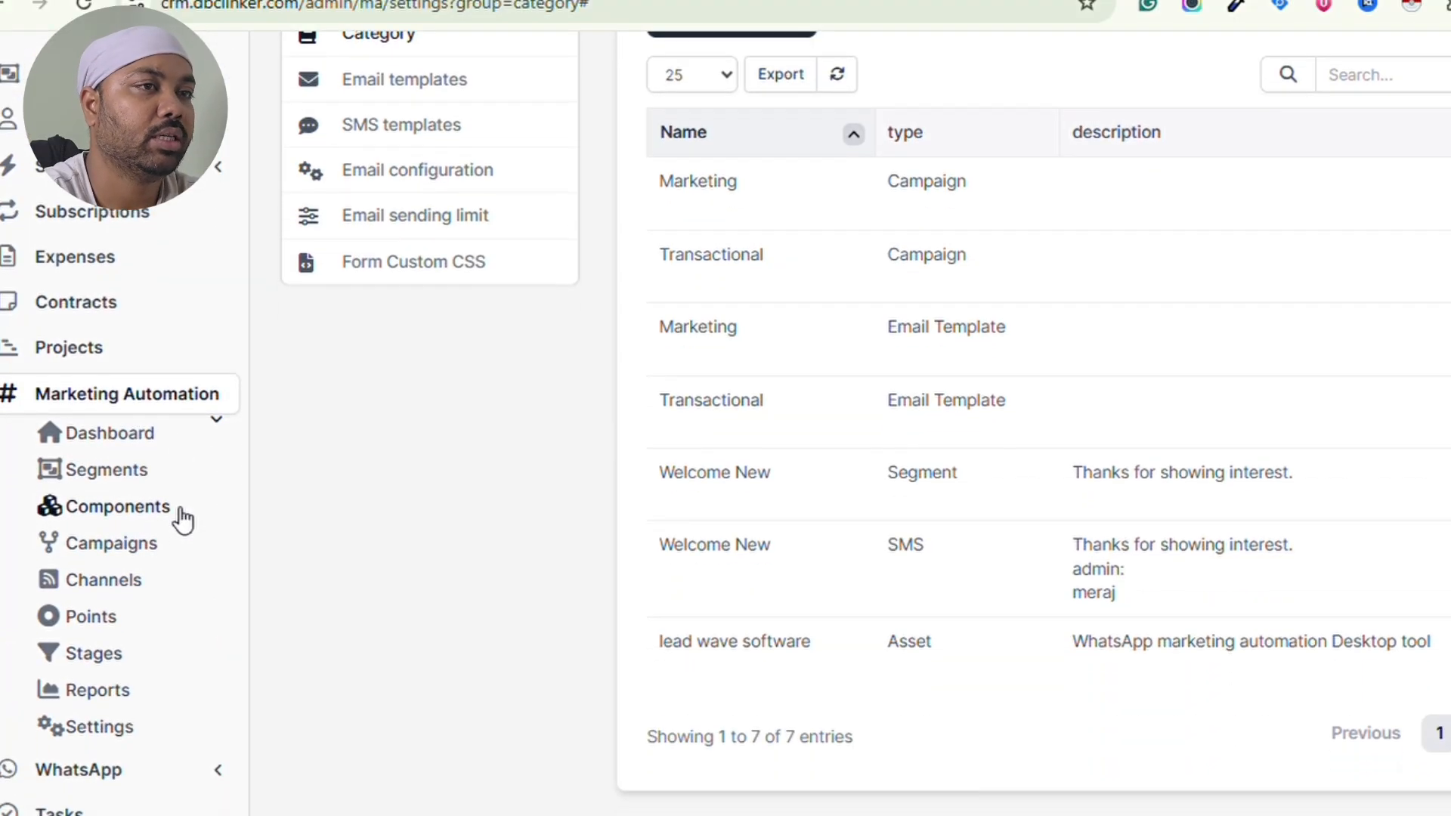
{"action": "key", "text": "super+shift+s"}
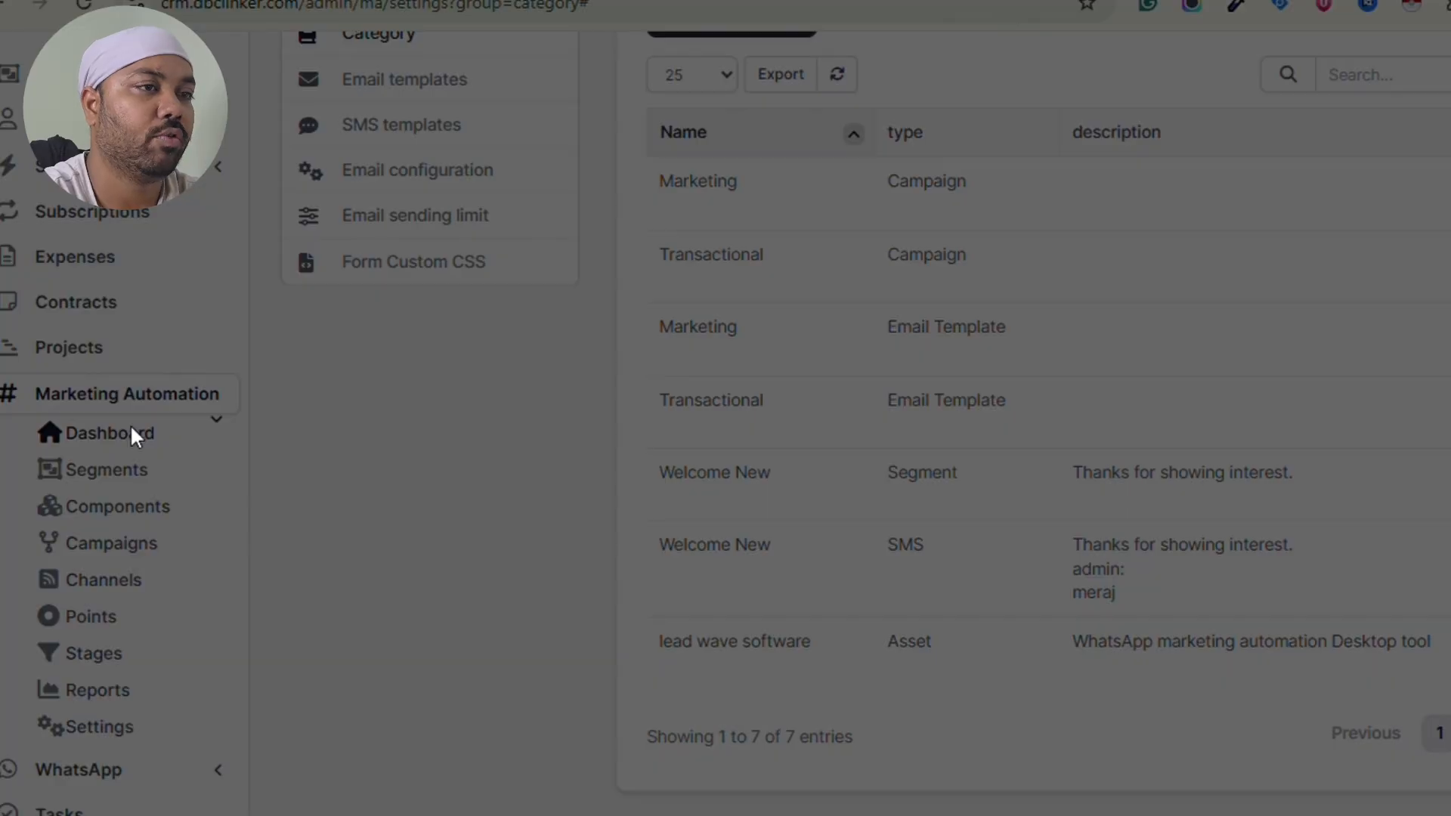
{"action": "left_click", "coordinate": [934, 148]}
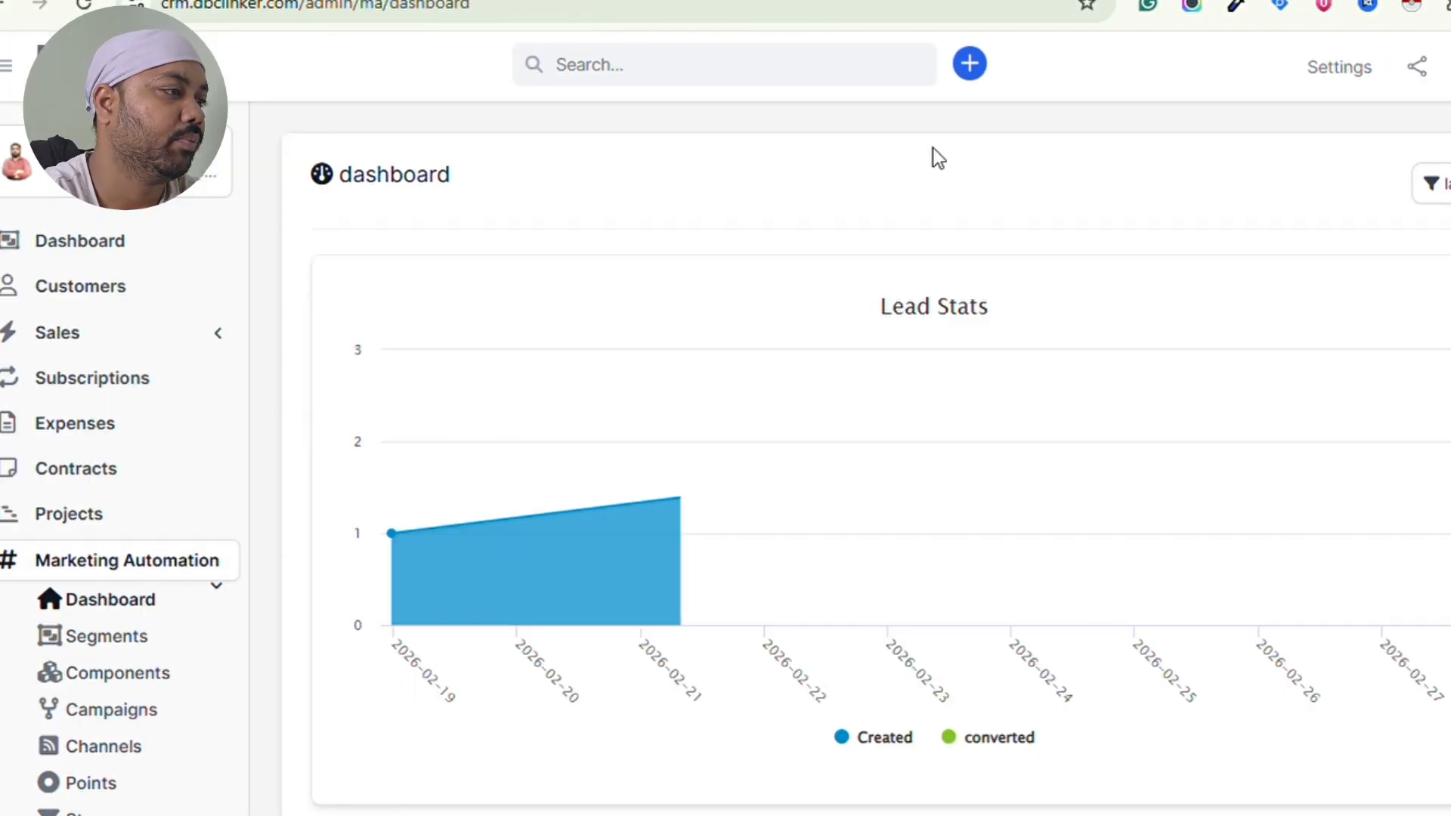
- Scroll through the dashboard's lead and email statistics charts
{"action": "scroll", "coordinate": [907, 416], "scroll_direction": "down", "scroll_amount": 5}
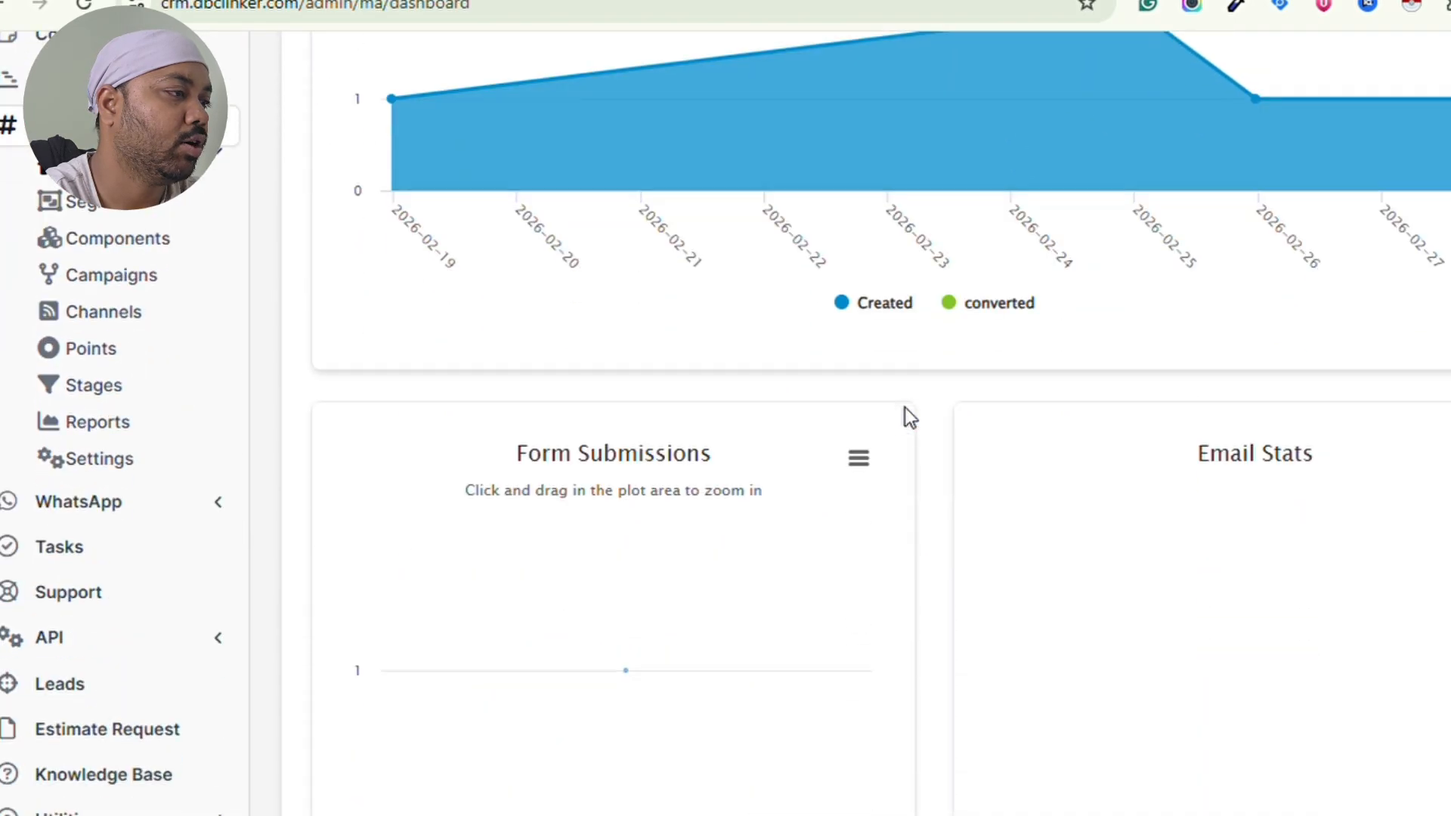
{"action": "scroll", "coordinate": [1225, 460], "scroll_direction": "down", "scroll_amount": 4}
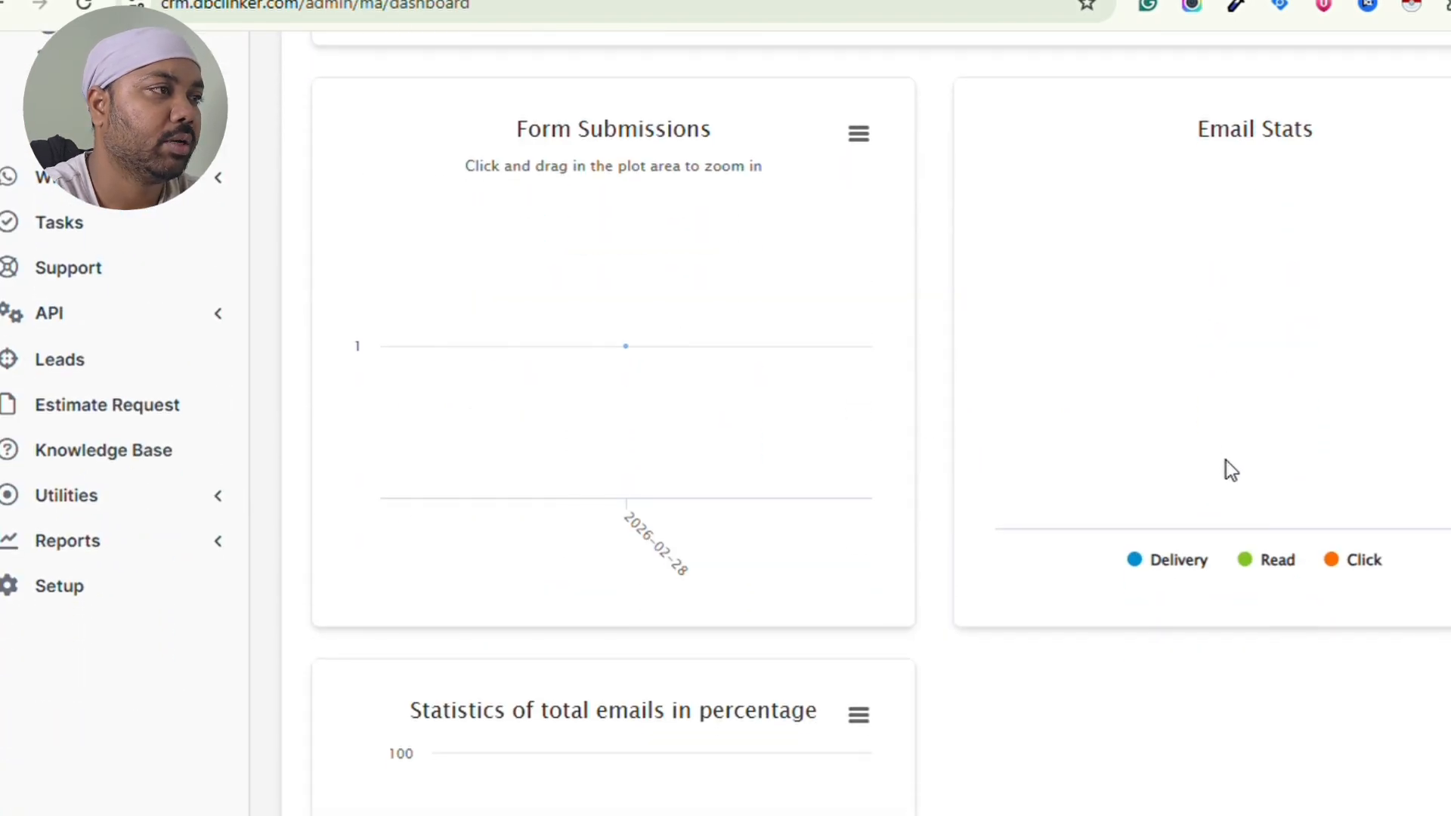
{"action": "scroll", "coordinate": [1225, 461], "scroll_direction": "down", "scroll_amount": 5}
{"action": "scroll", "coordinate": [1226, 460], "scroll_direction": "up", "scroll_amount": 13}
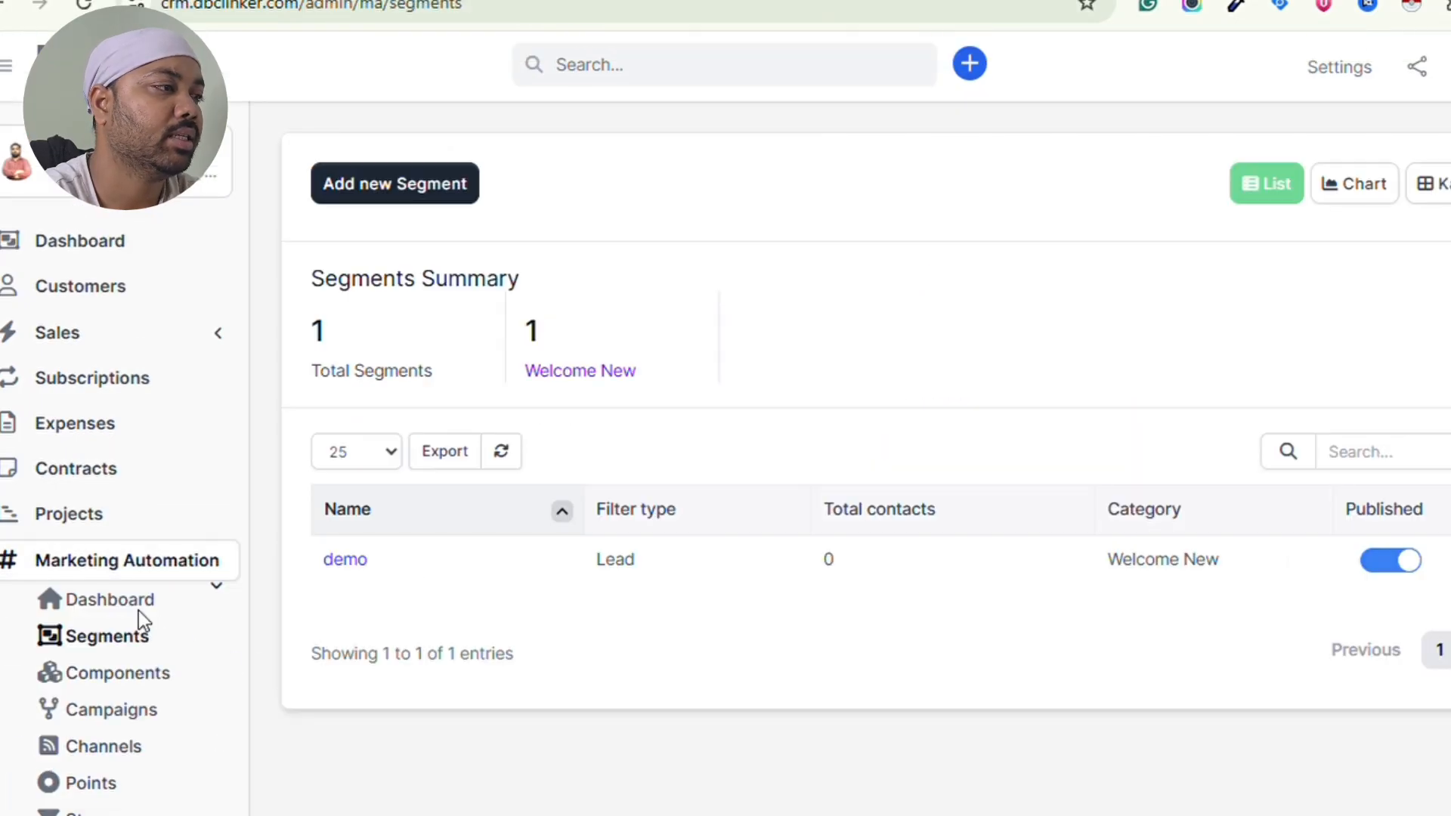
- Start a new segment and place the cursor in its Name field
{"action": "left_click", "coordinate": [432, 198]}
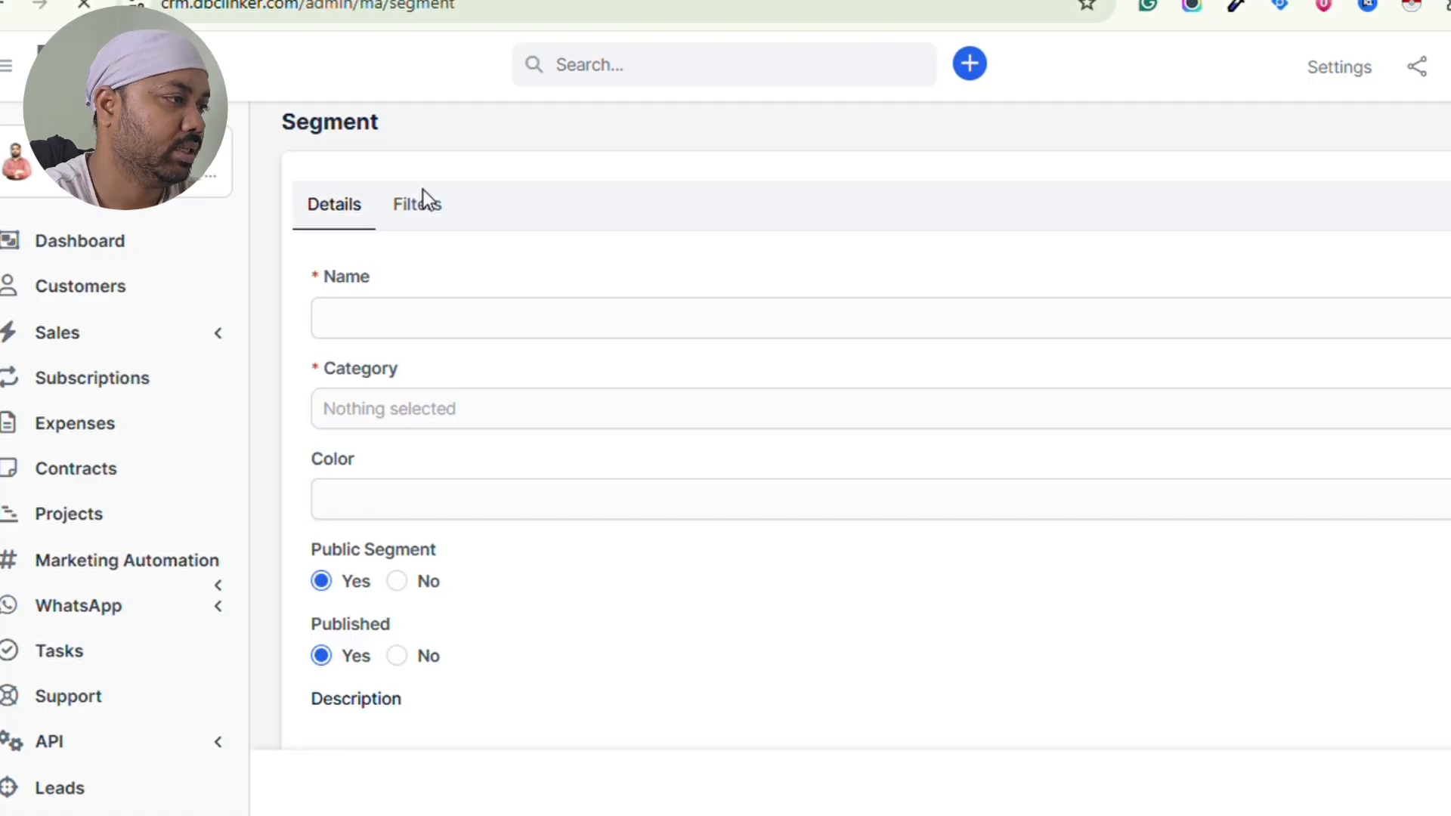
{"action": "left_click", "coordinate": [405, 333]}
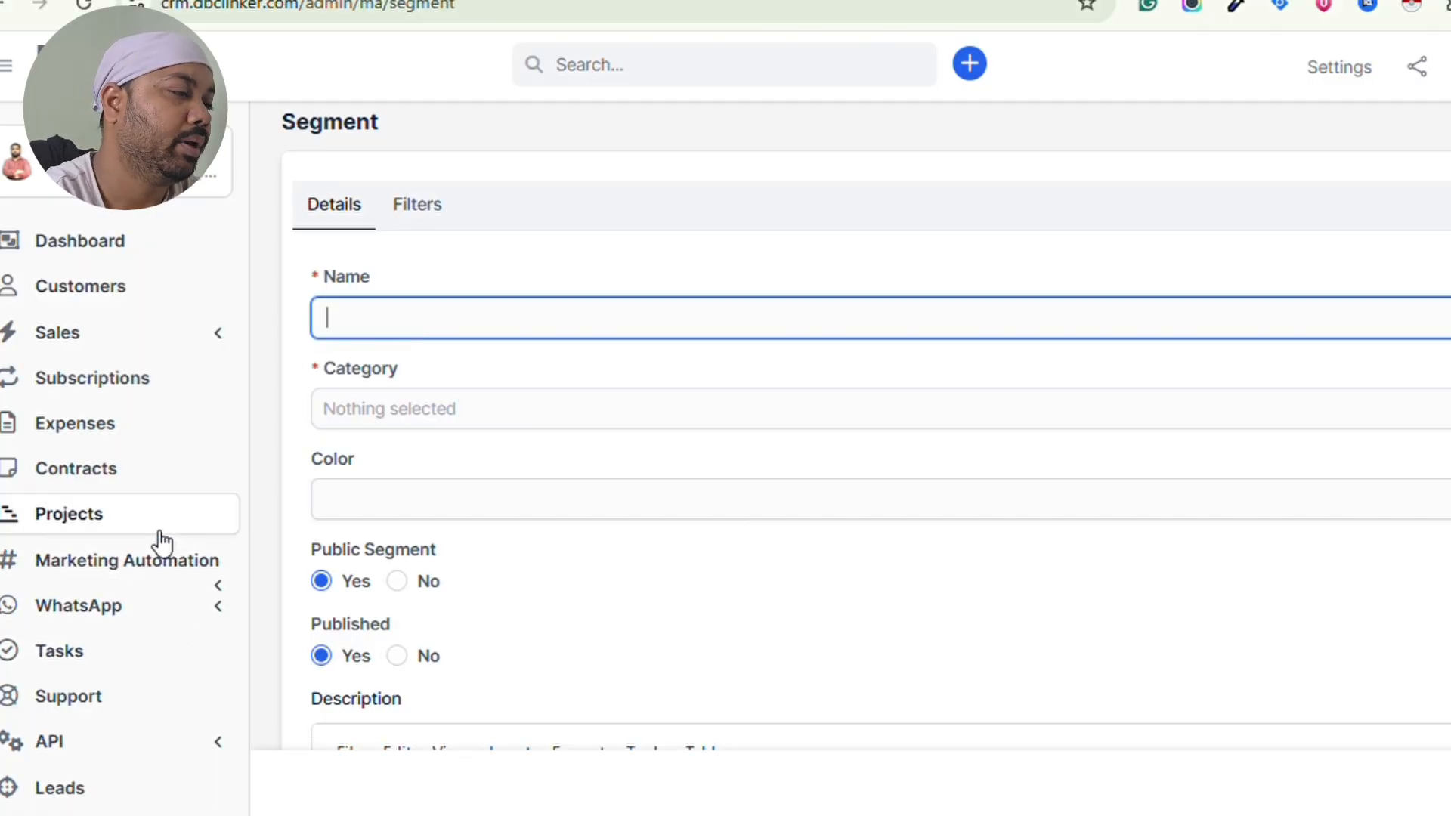
{"action": "scroll", "coordinate": [161, 542], "scroll_direction": "down", "scroll_amount": 2}
{"action": "scroll", "coordinate": [161, 542], "scroll_direction": "down", "scroll_amount": 1}
- Browse the Marketing Automation settings category table and start a new category
{"action": "left_click", "coordinate": [158, 387]}
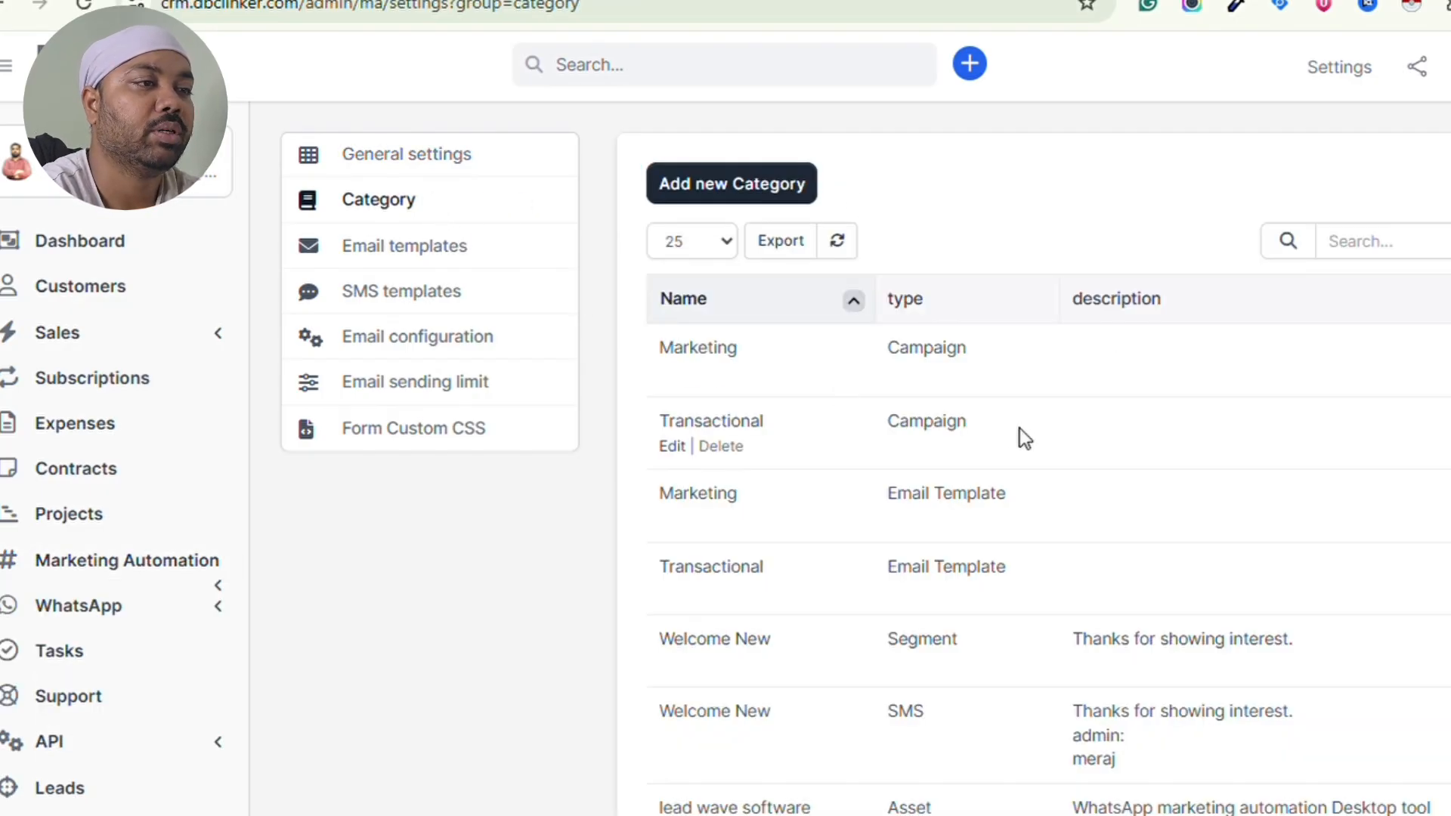
{"action": "scroll", "coordinate": [1020, 431], "scroll_direction": "down", "scroll_amount": 2}
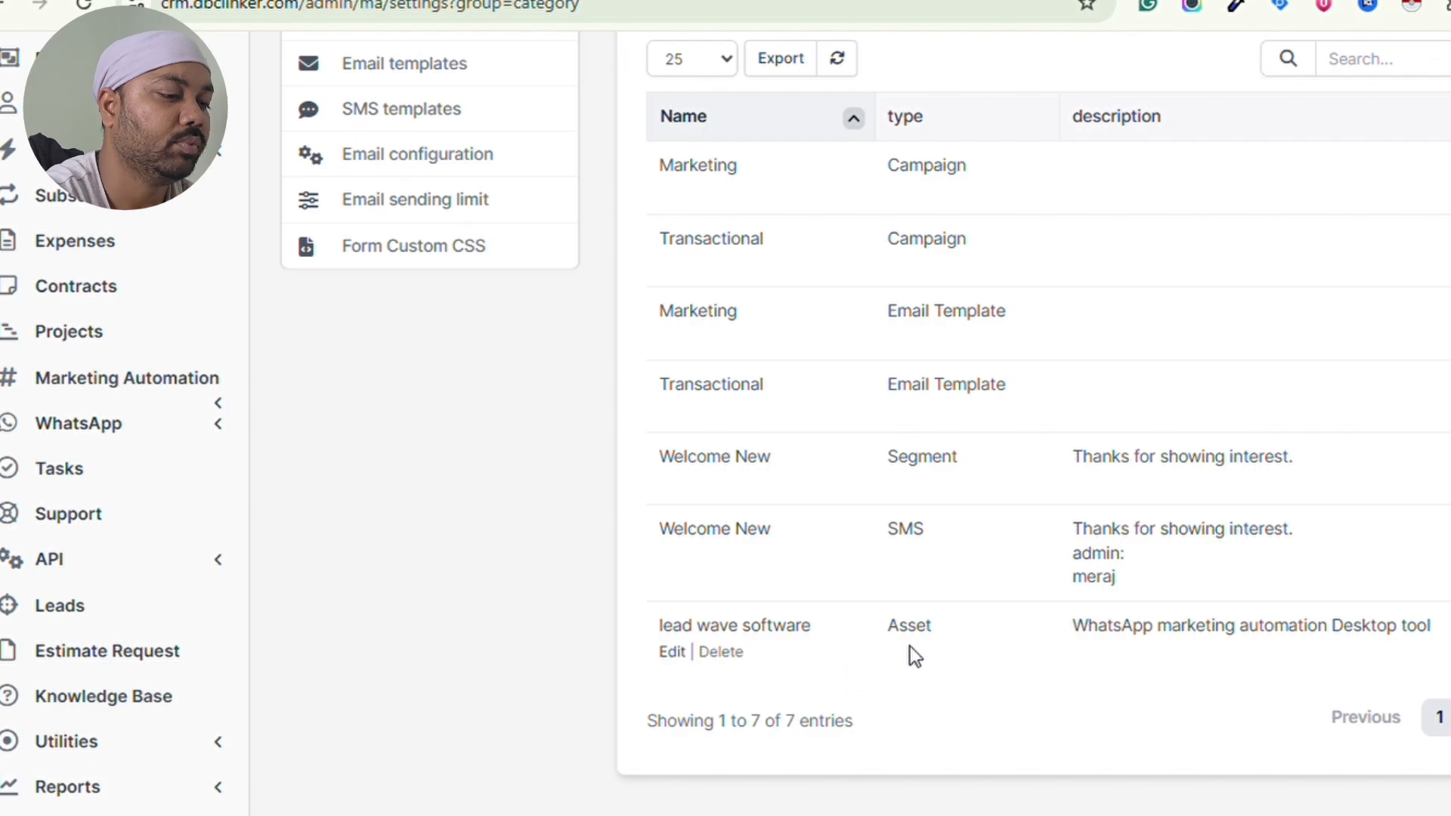
{"action": "scroll", "coordinate": [884, 610], "scroll_direction": "up", "scroll_amount": 3}
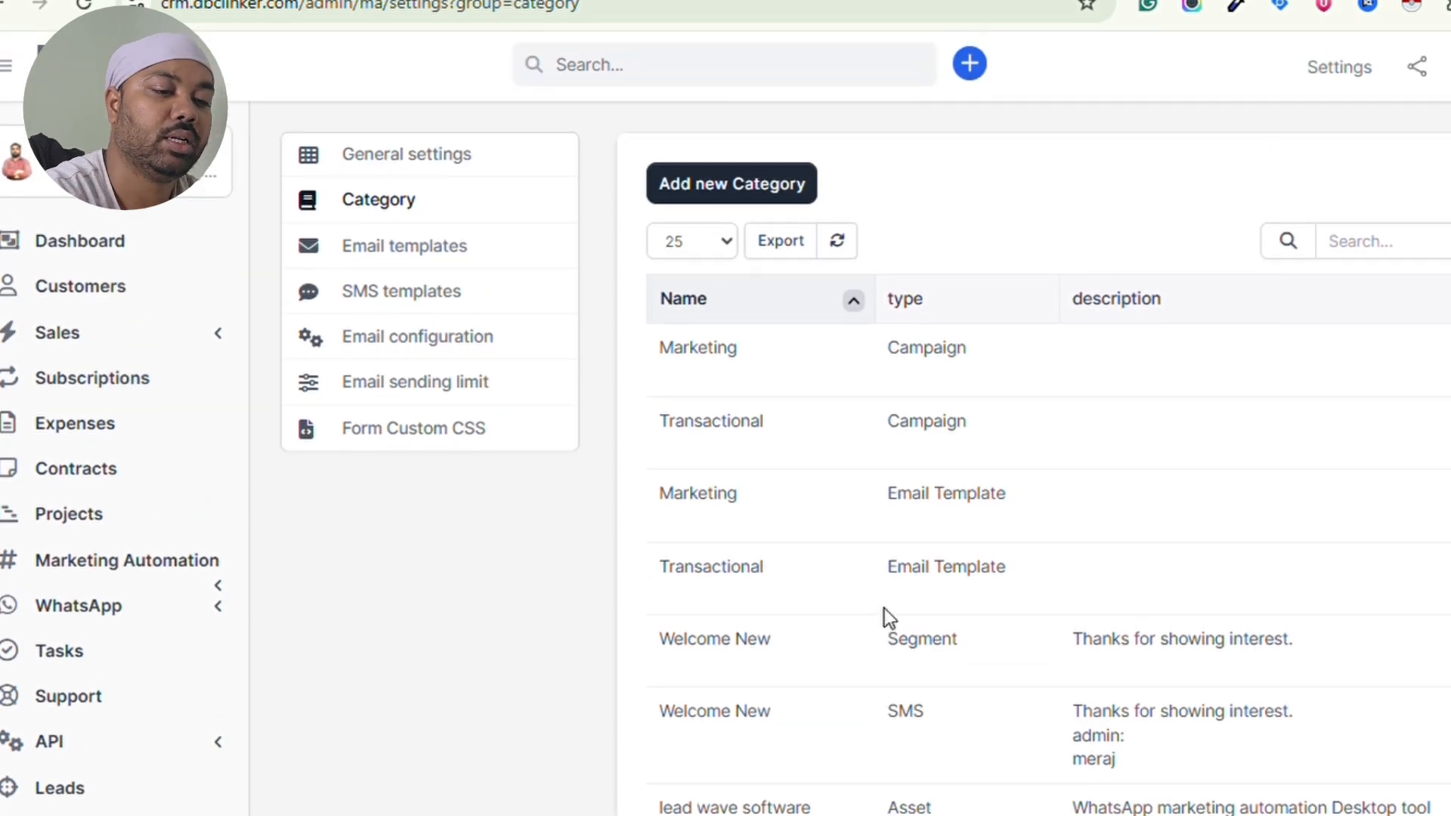
{"action": "scroll", "coordinate": [884, 609], "scroll_direction": "down", "scroll_amount": 1}
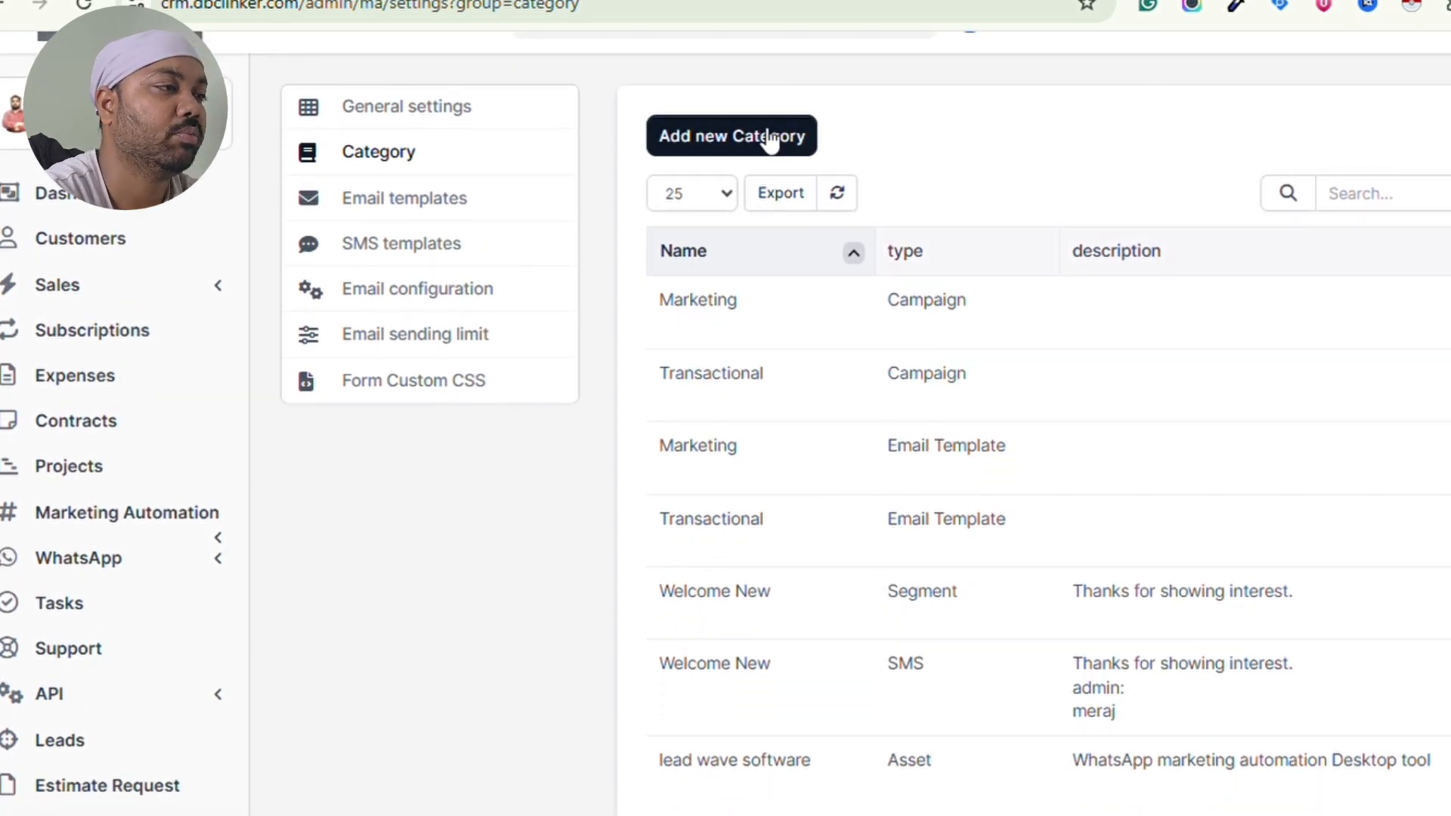
{"action": "left_click", "coordinate": [738, 136]}
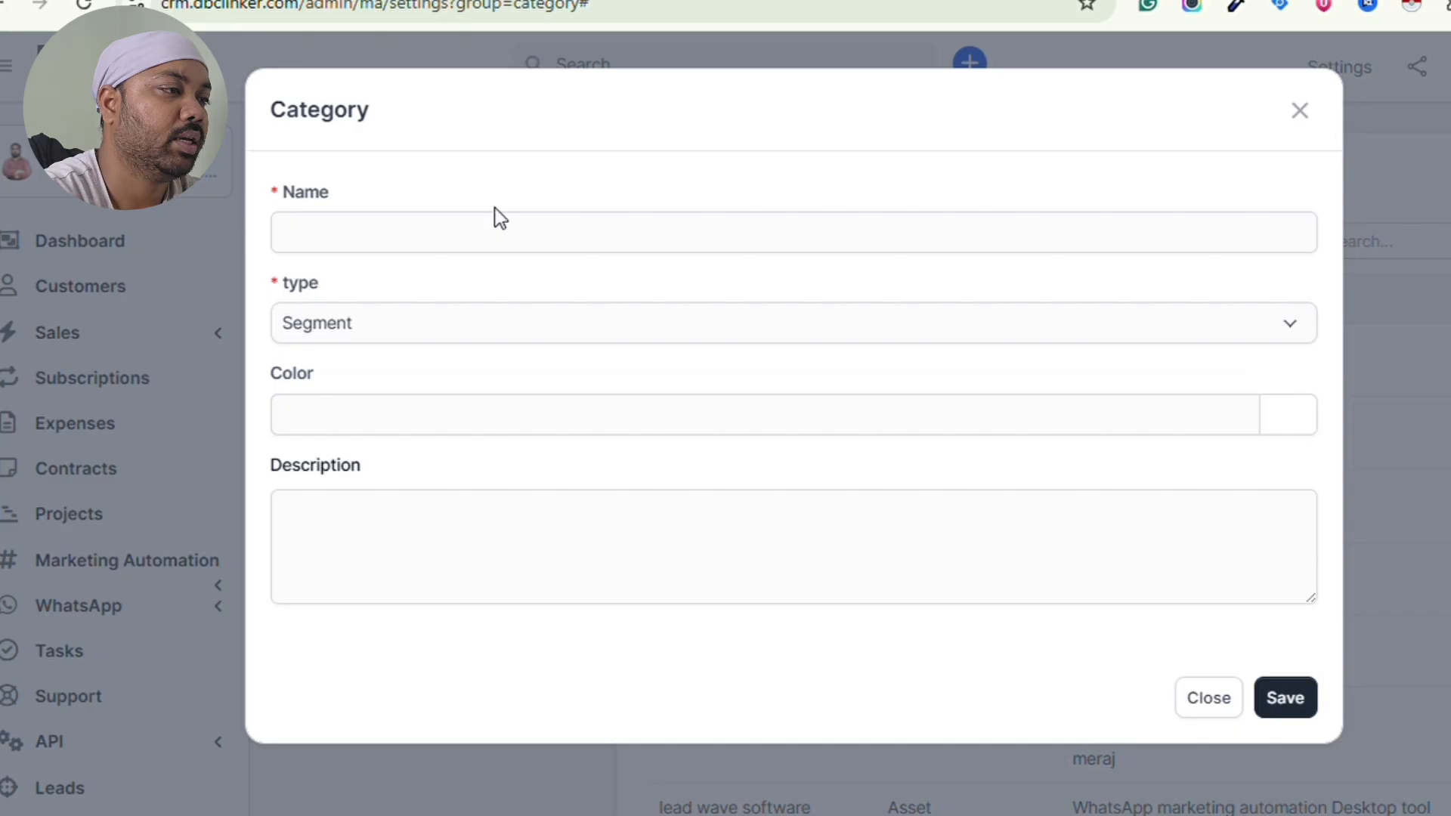
- Name the new category demo1 and set its type to email
{"action": "left_click", "coordinate": [454, 240]}
{"action": "type", "text": "dem"}
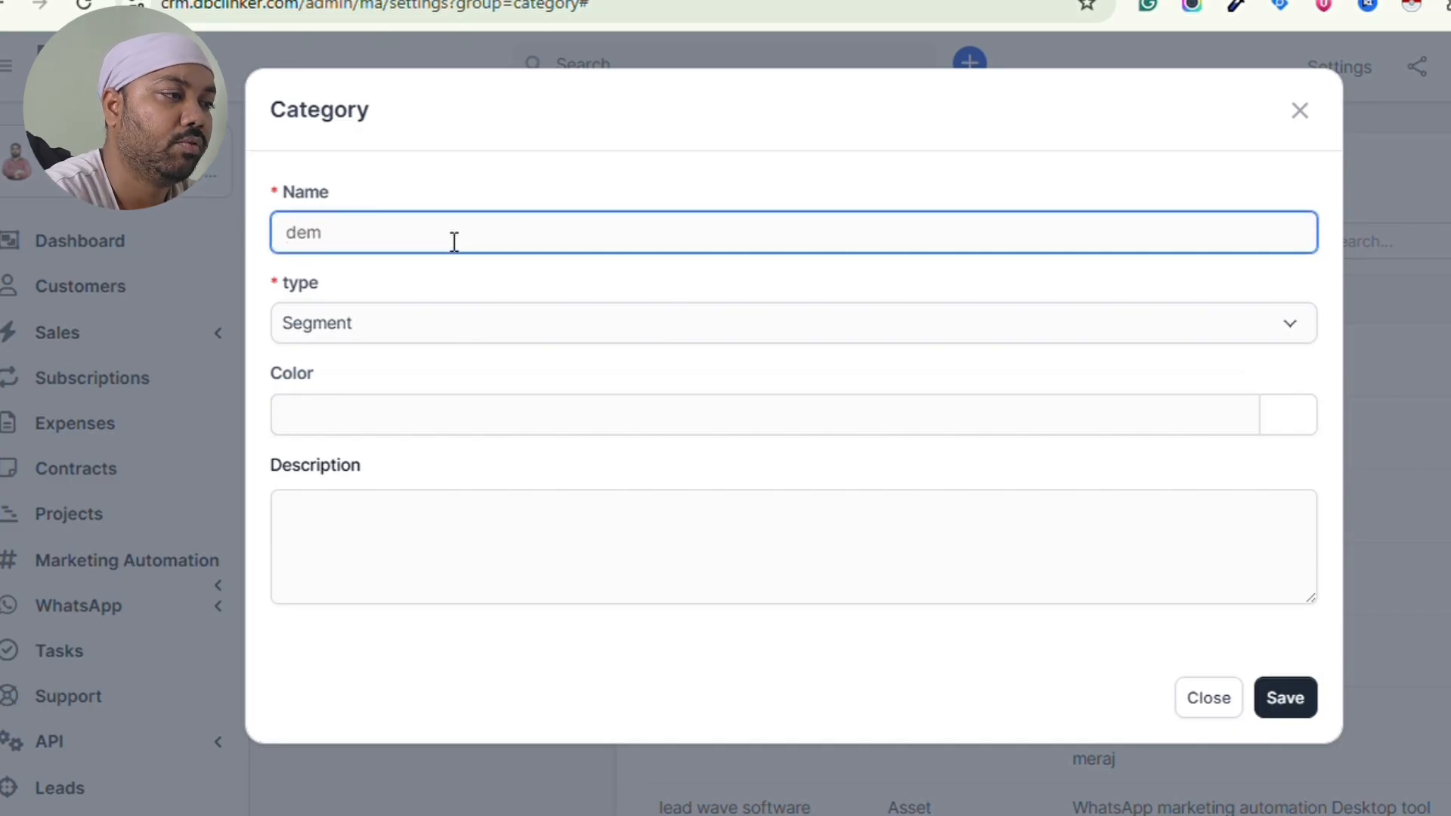
{"action": "type", "text": "o1"}
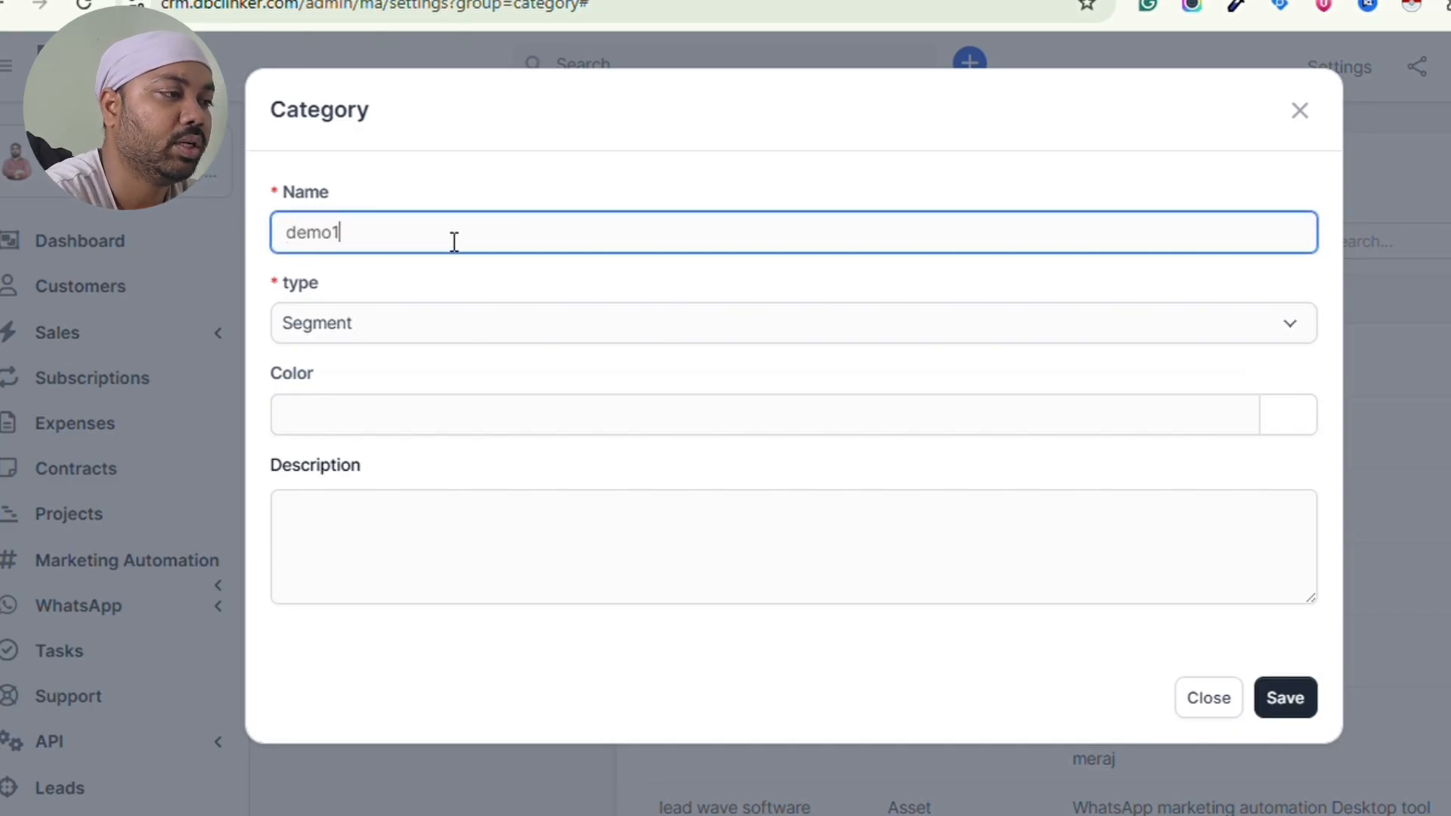
{"action": "left_click", "coordinate": [456, 321]}
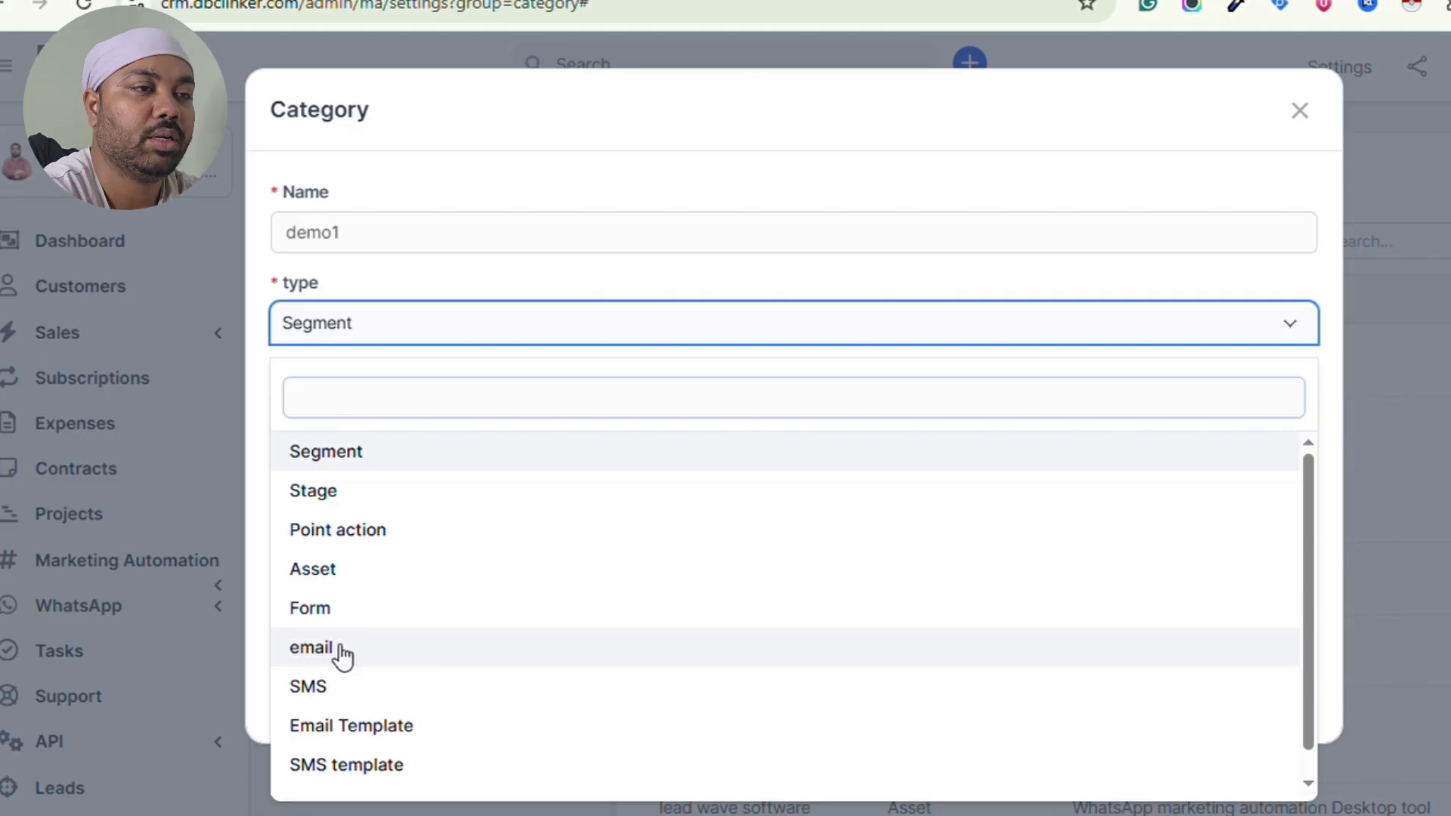
{"action": "left_click", "coordinate": [340, 650]}
- Pick the blue colour #273fe9 for the category
{"action": "left_click", "coordinate": [581, 408]}
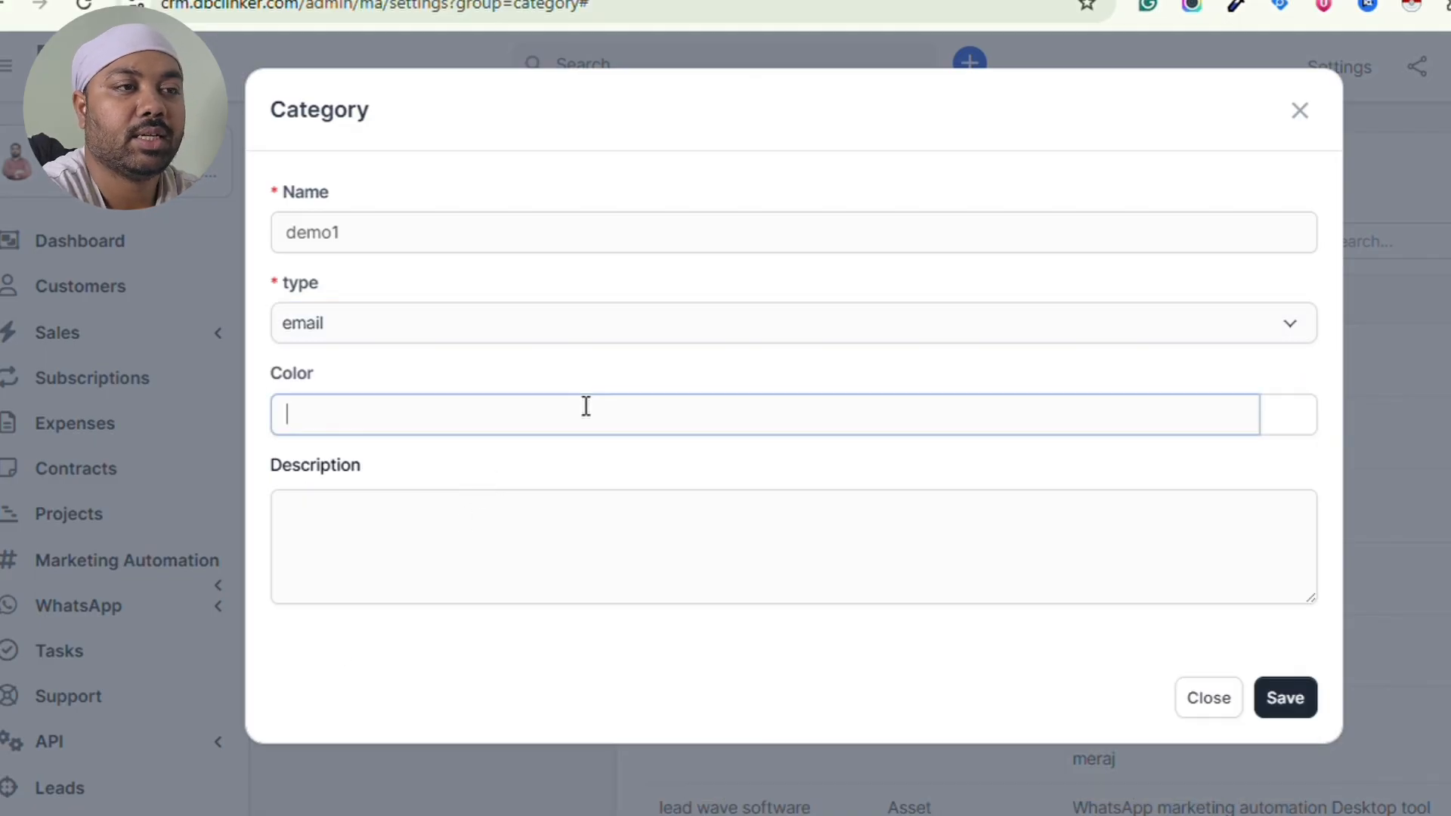
{"action": "left_click", "coordinate": [1303, 425]}
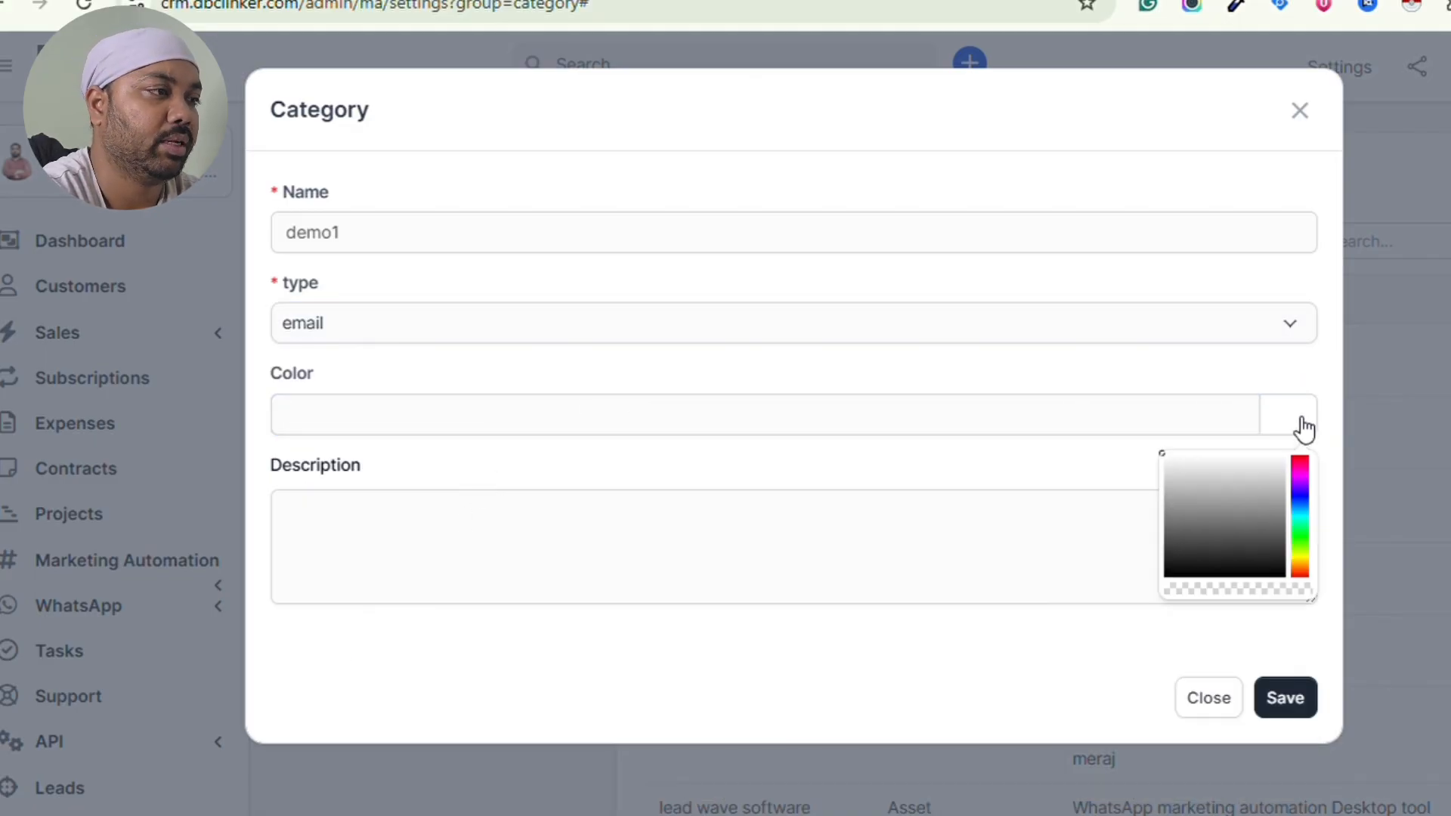
{"action": "left_click", "coordinate": [1316, 484]}
{"action": "left_click", "coordinate": [1316, 511]}
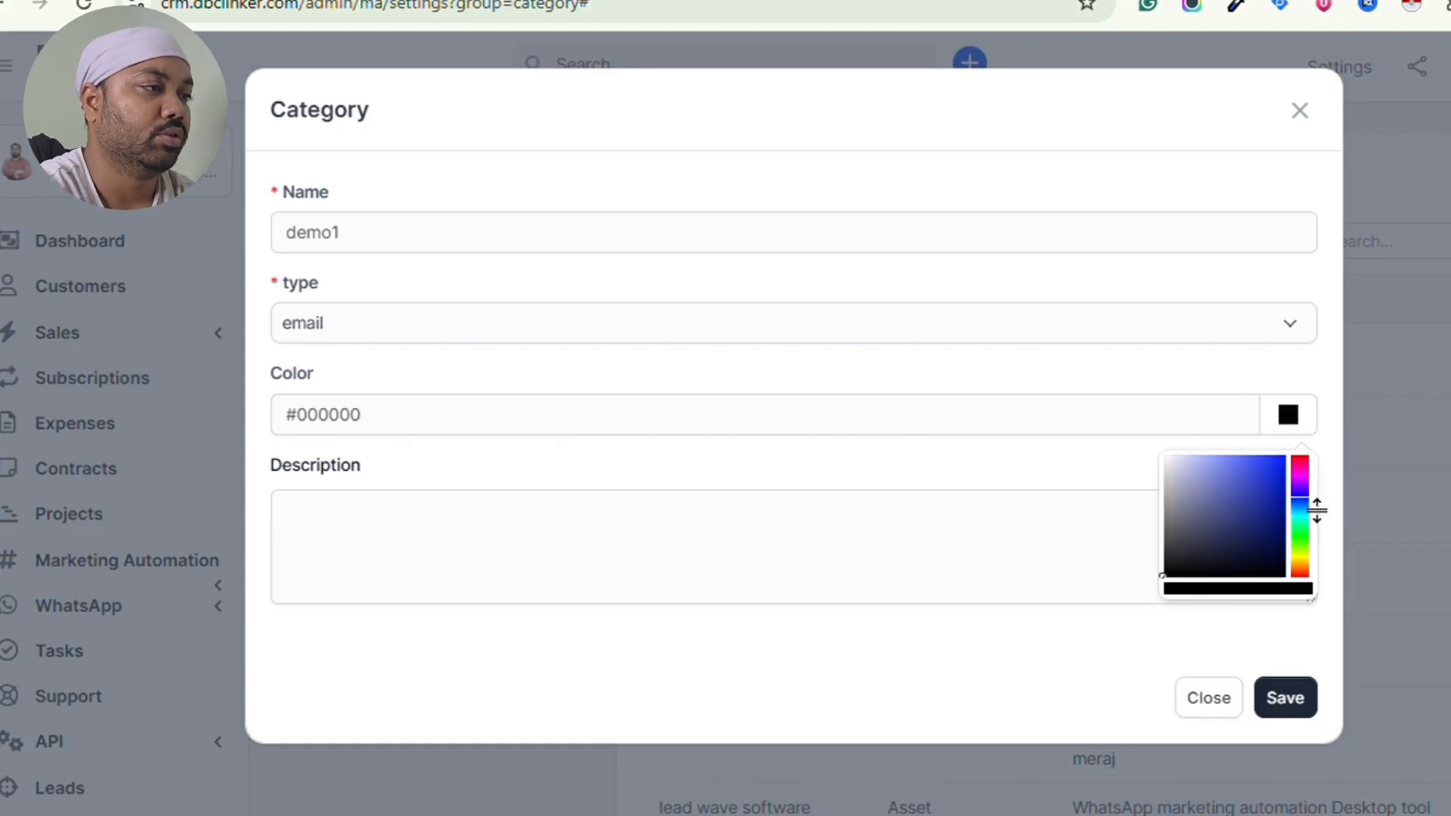
{"action": "left_click", "coordinate": [1264, 464]}
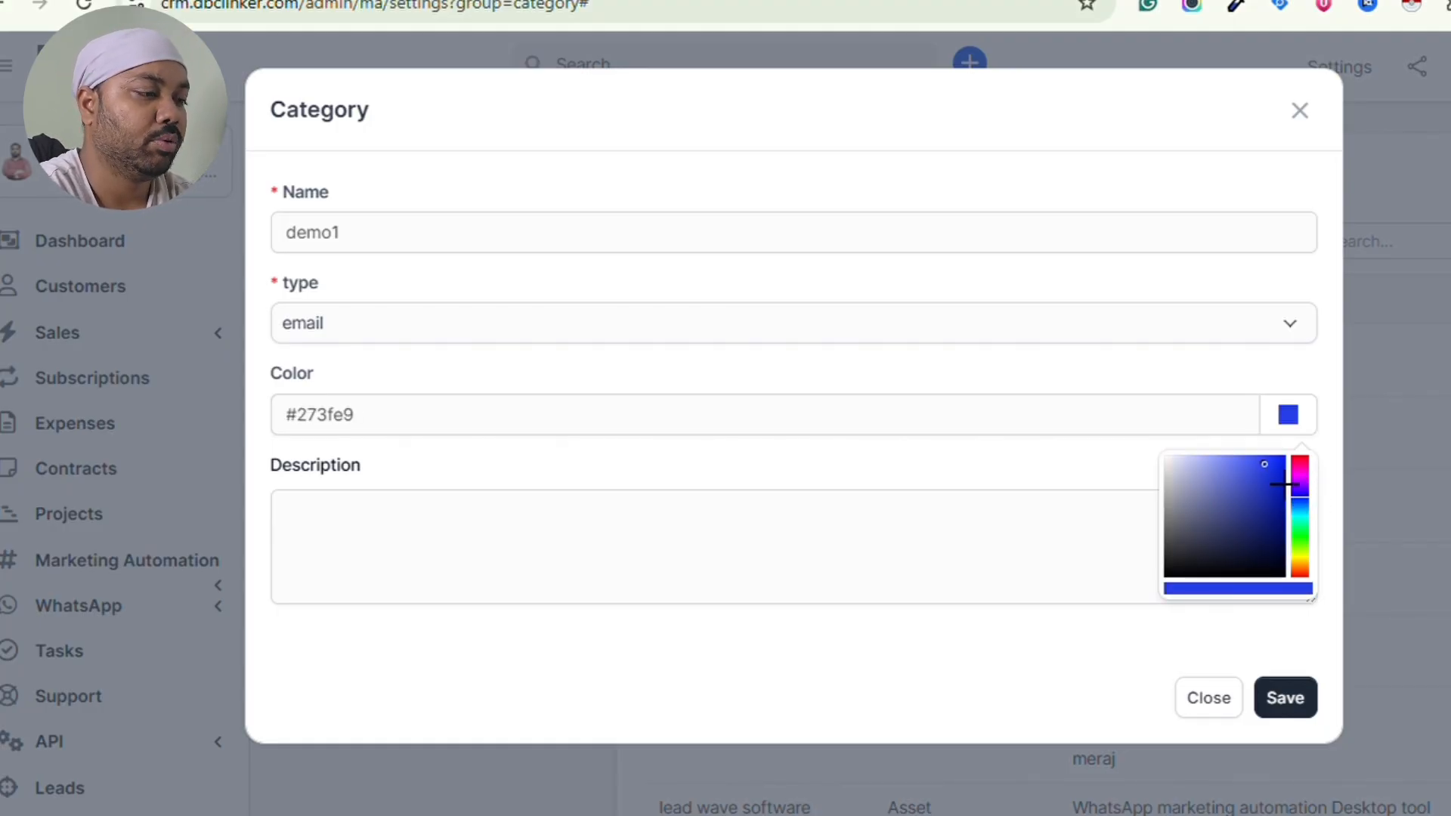
- Enter the description 'thank you demo' and save the demo1 category
{"action": "left_click", "coordinate": [684, 544]}
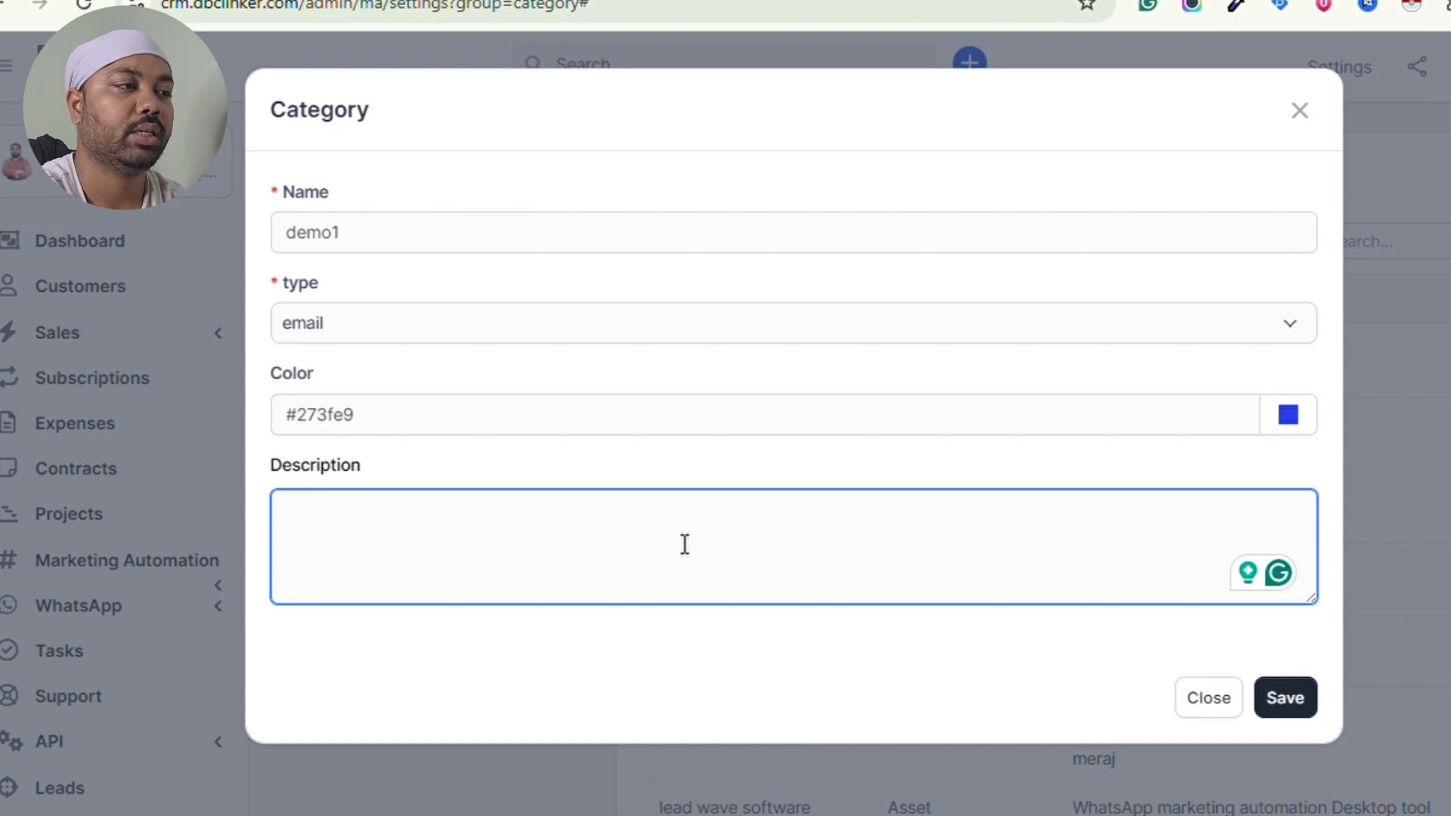
{"action": "type", "text": "thank yo"}
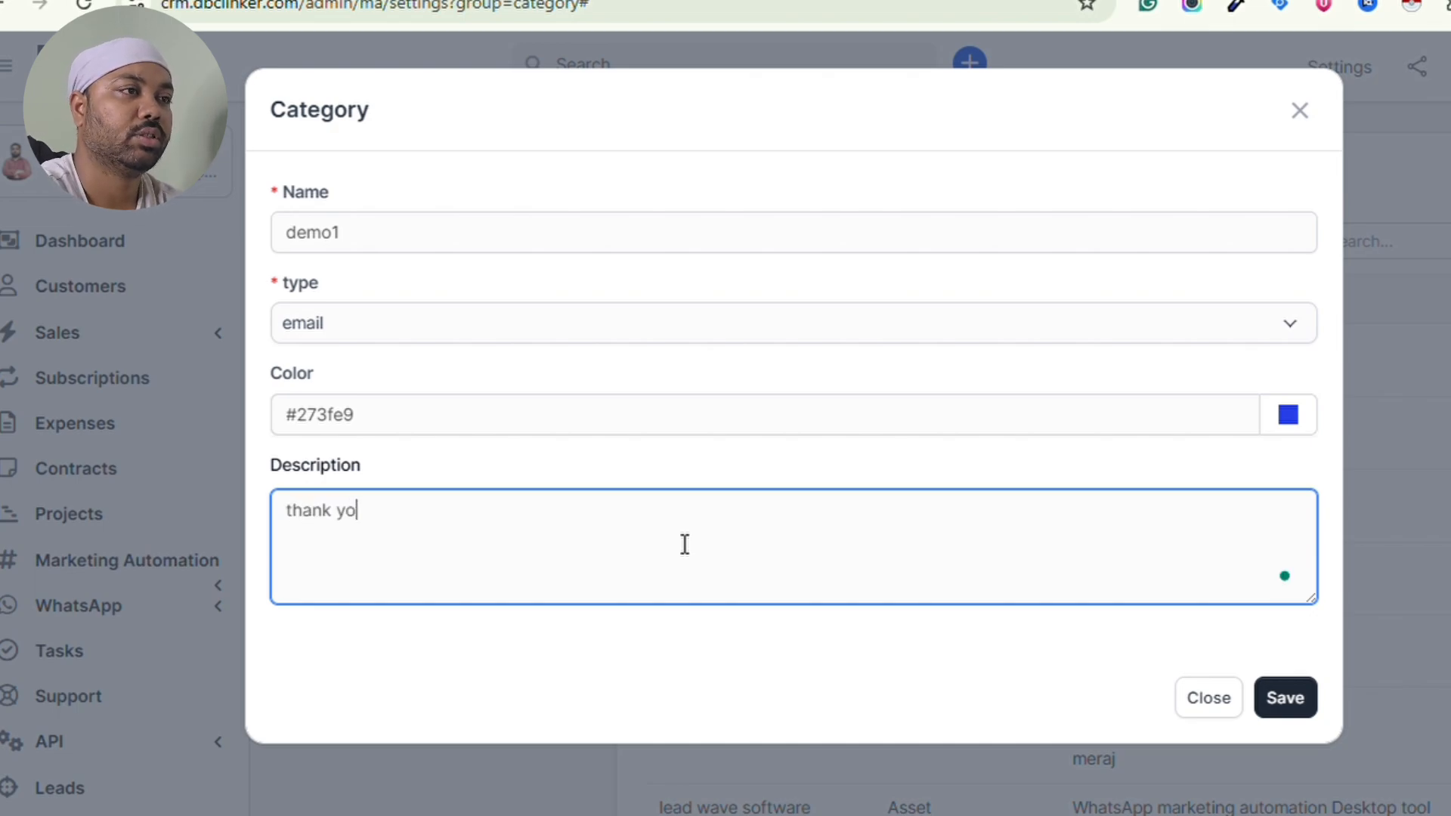
{"action": "type", "text": "u dd"}
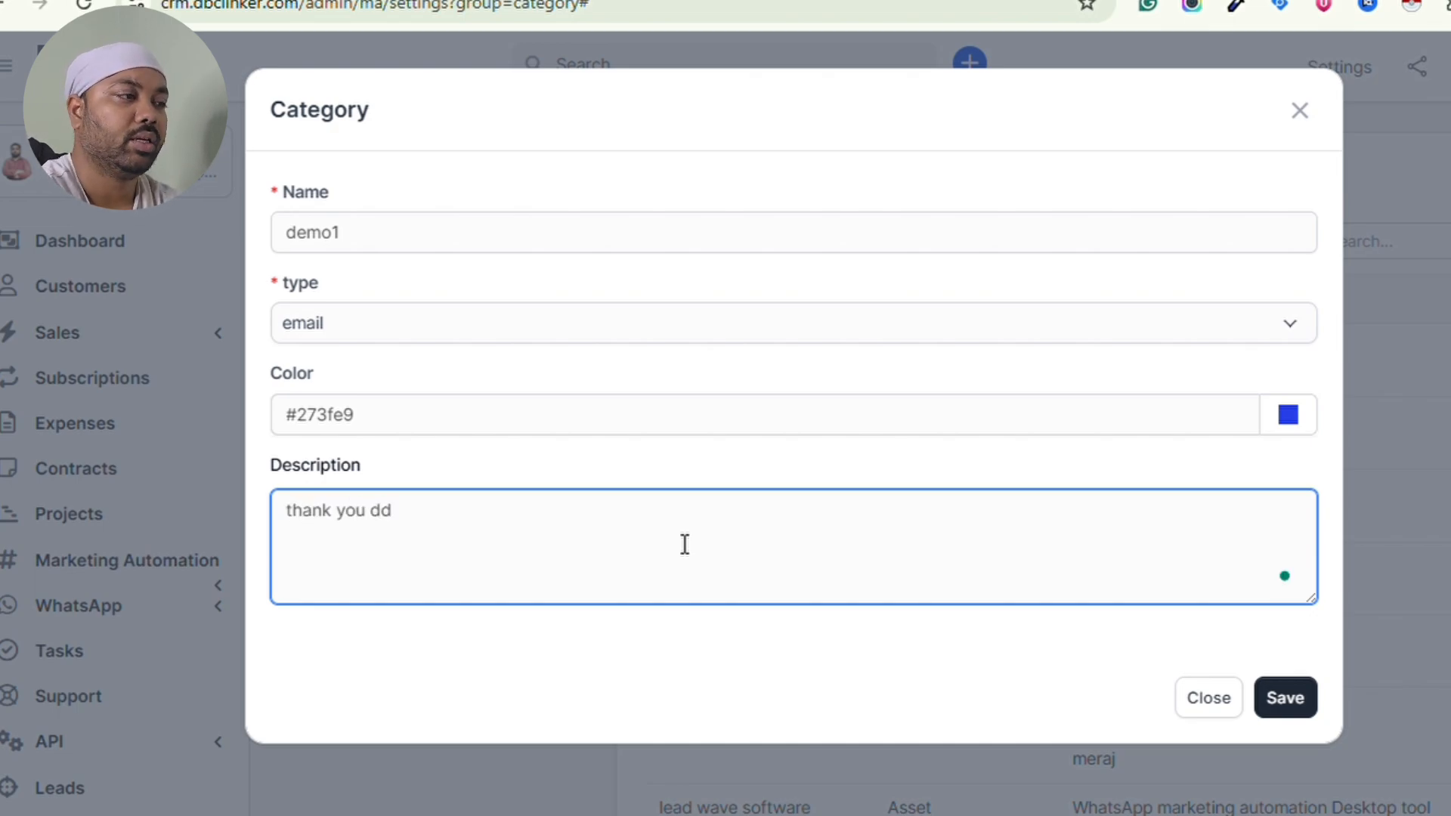
{"action": "key", "text": "BackSpace"}
{"action": "type", "text": "emo"}
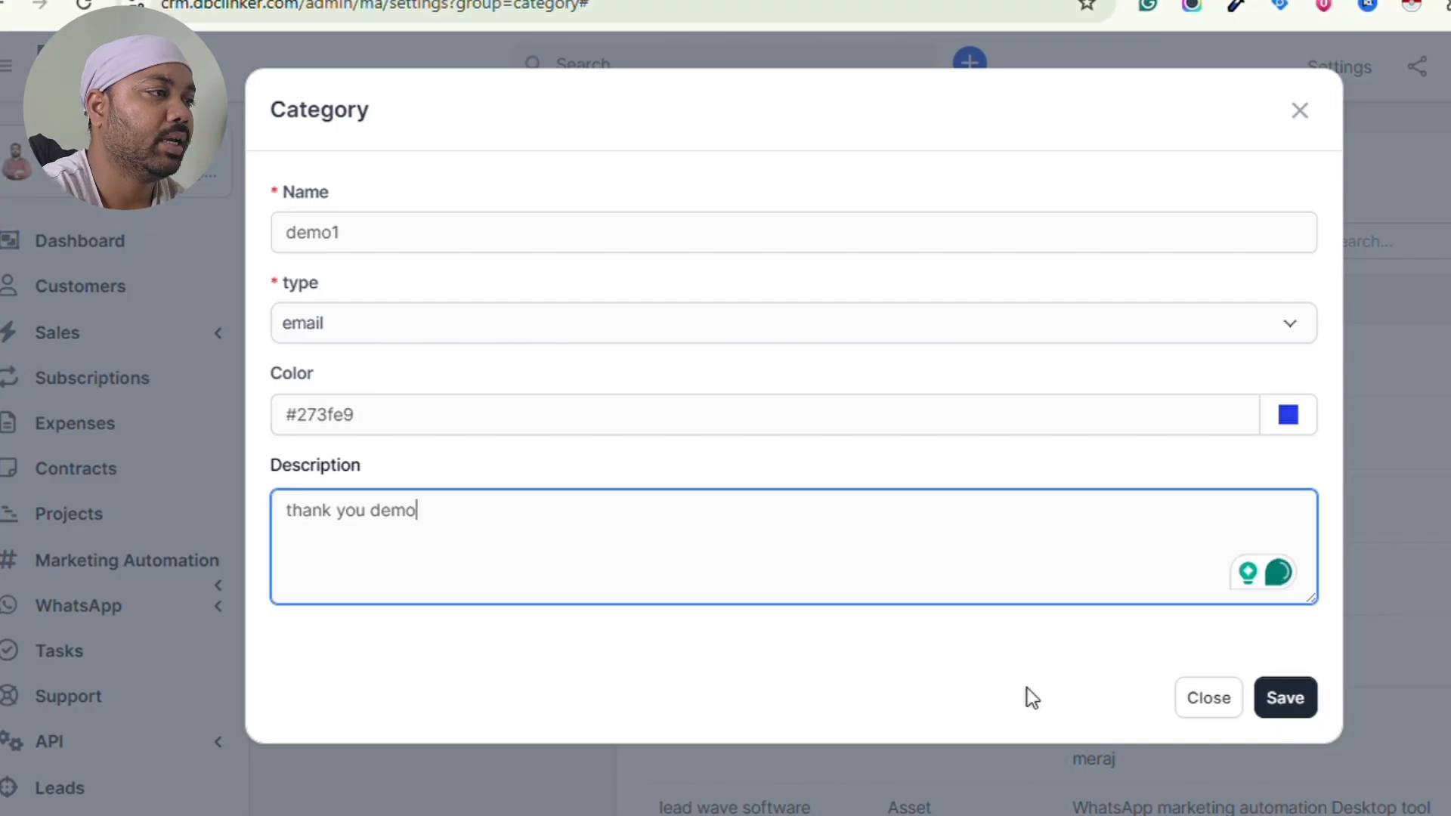
{"action": "left_click", "coordinate": [1305, 704]}
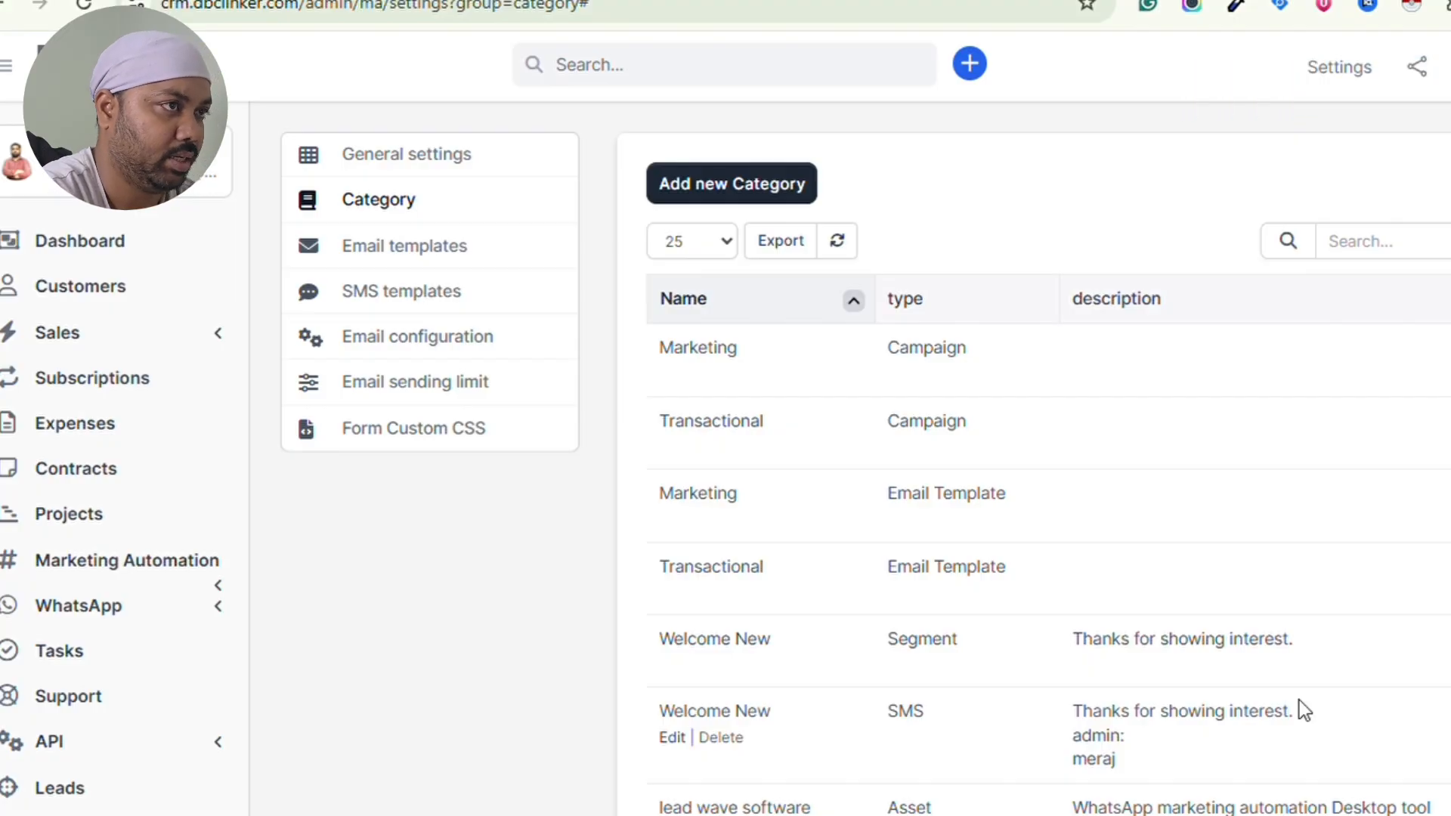
- Go to the Segments list, which holds segment demo, and start a new segment
{"action": "scroll", "coordinate": [130, 479], "scroll_direction": "down", "scroll_amount": 1}
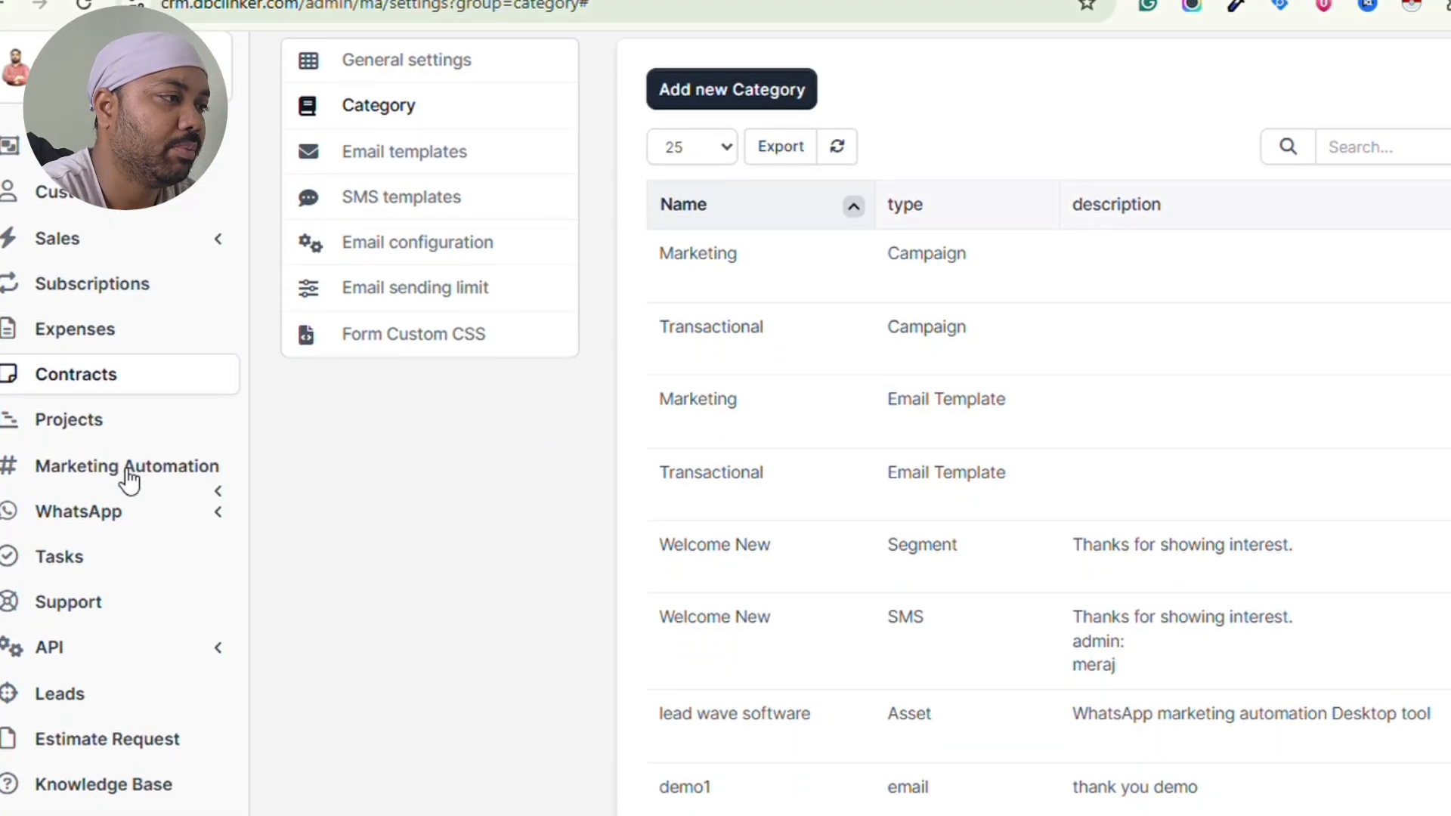
{"action": "left_click", "coordinate": [129, 477]}
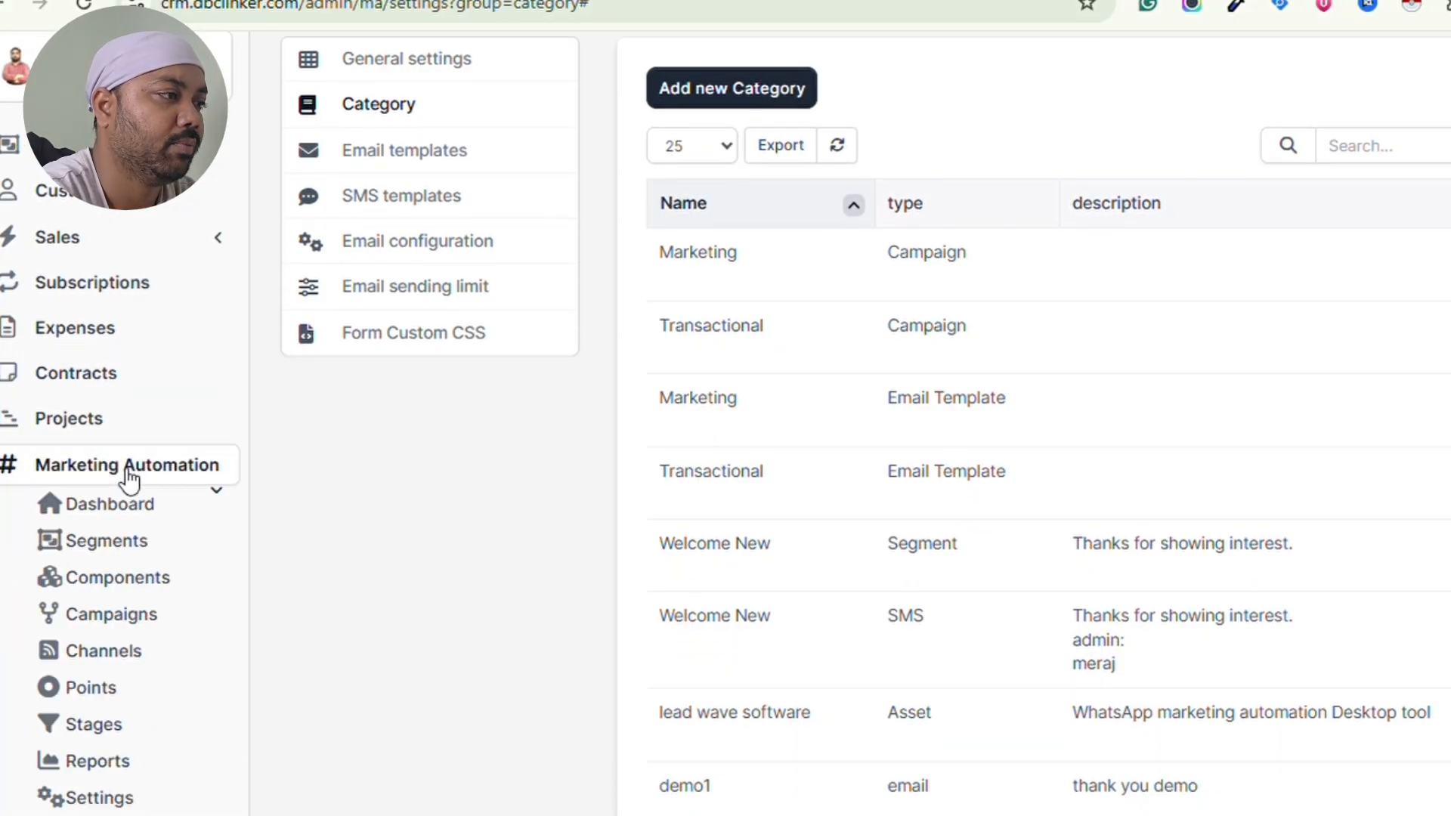
{"action": "left_click", "coordinate": [134, 552]}
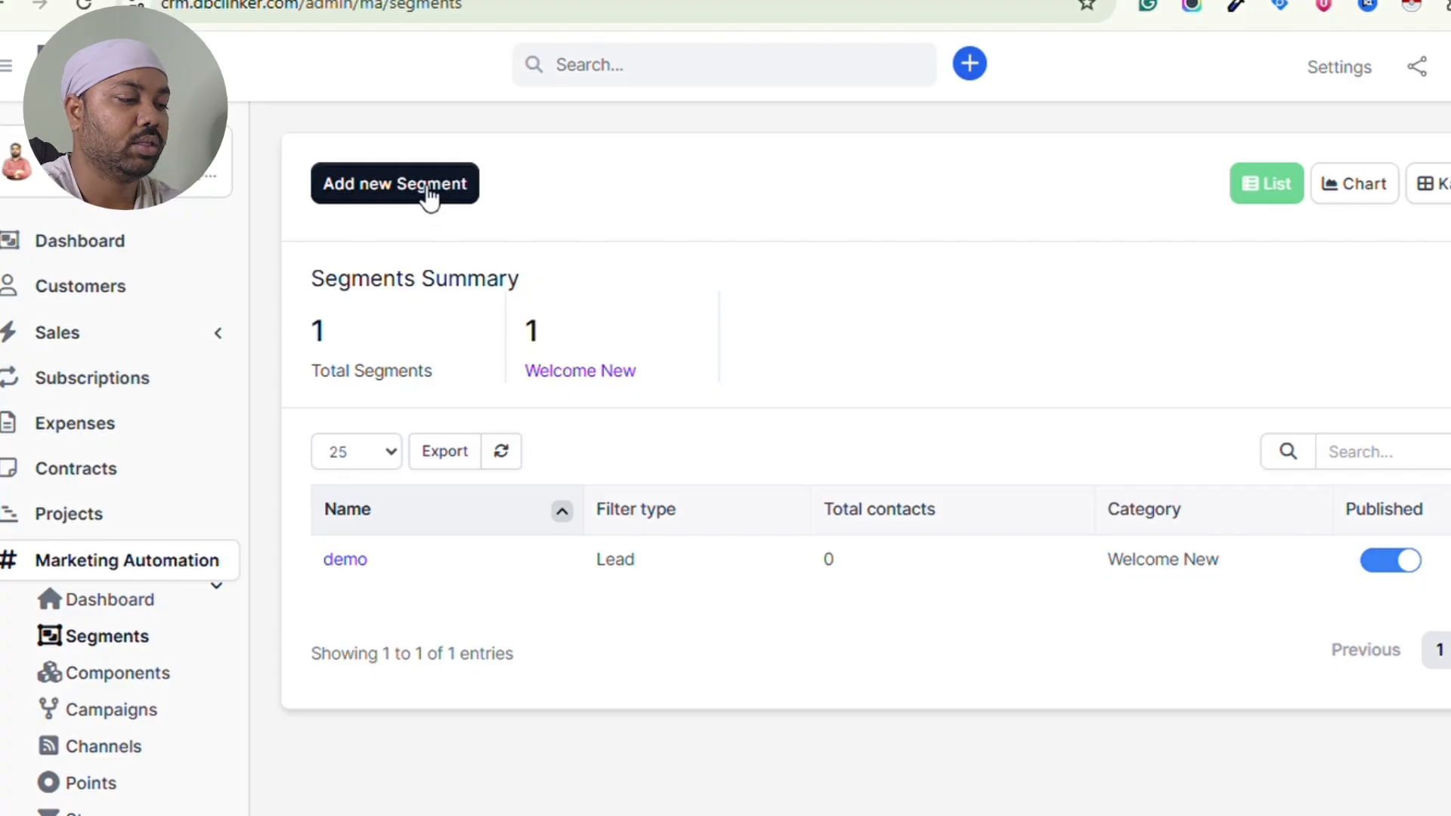
{"action": "left_click", "coordinate": [429, 198]}
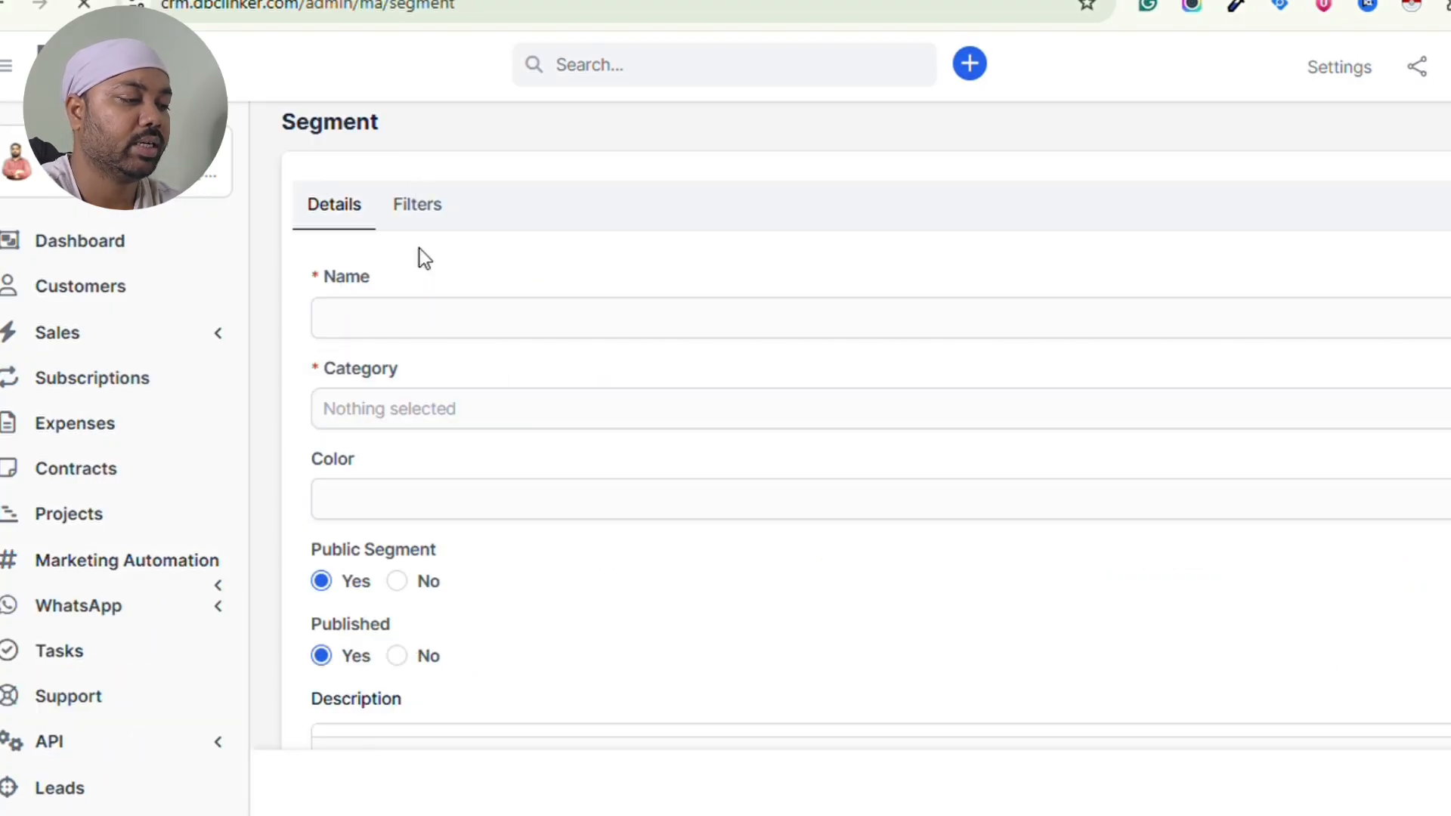
- Enter xyz as the new segment's name and look at the Category choices
{"action": "left_click", "coordinate": [432, 325]}
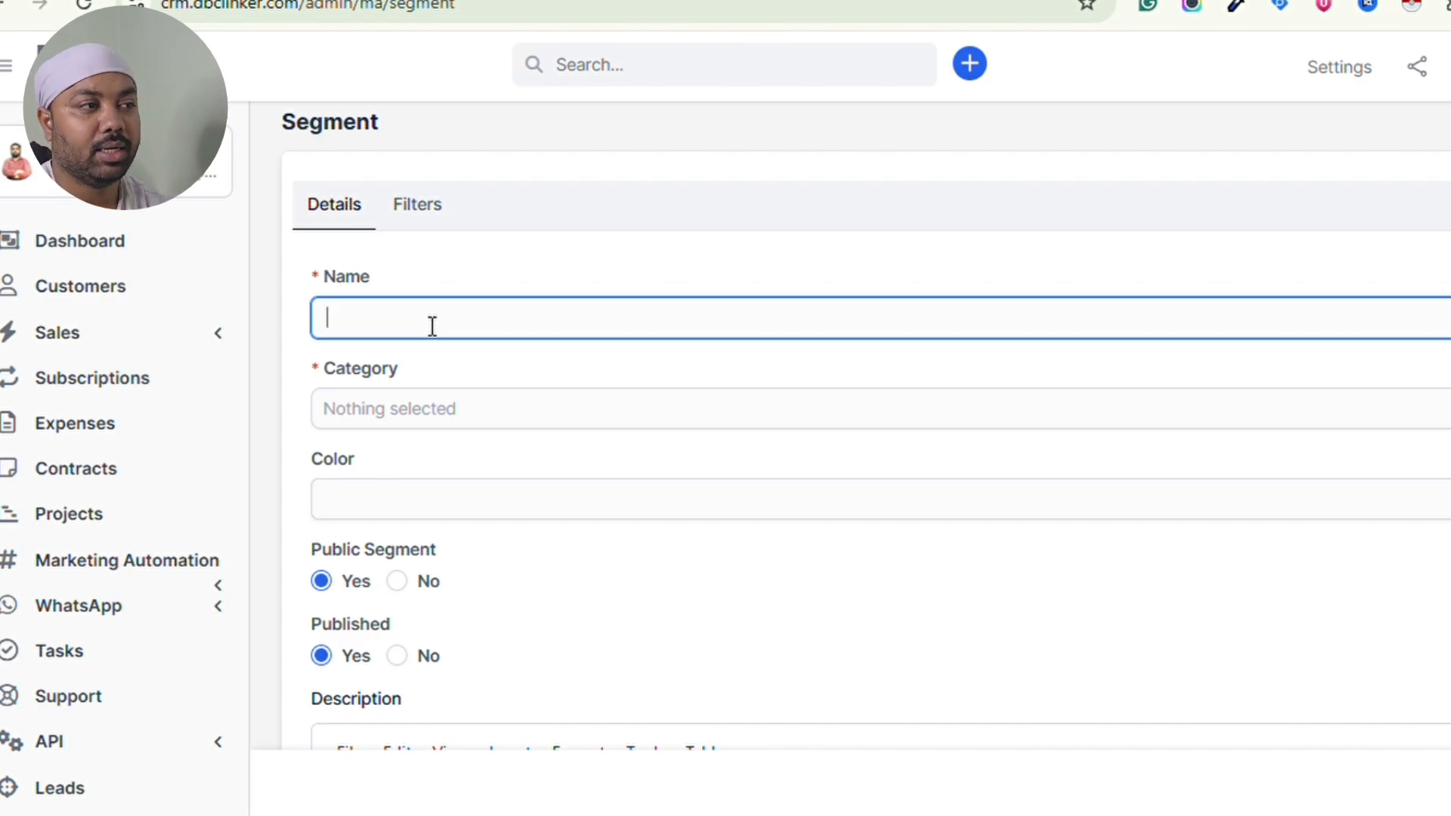
{"action": "type", "text": "x"}
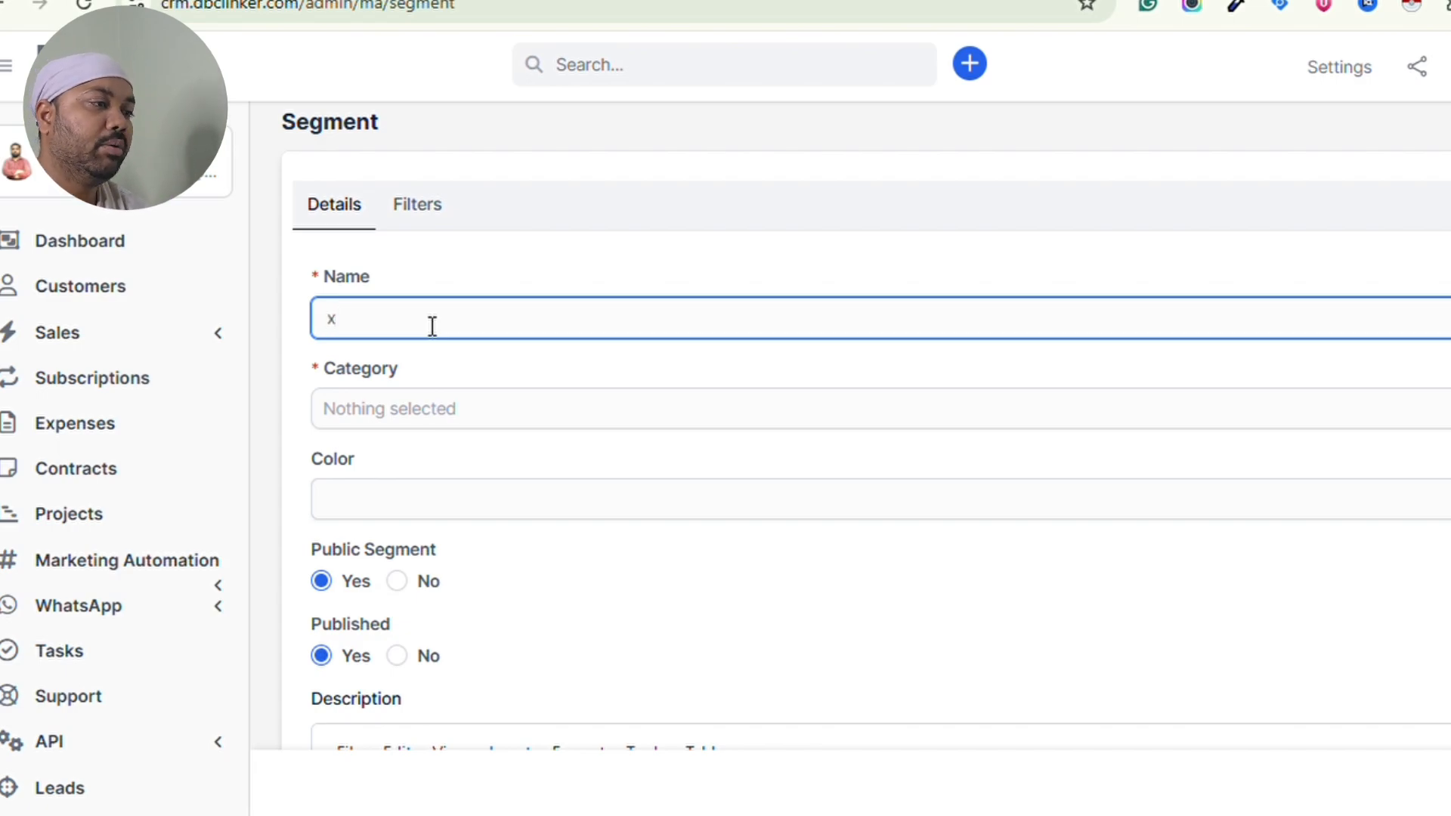
{"action": "type", "text": "yz"}
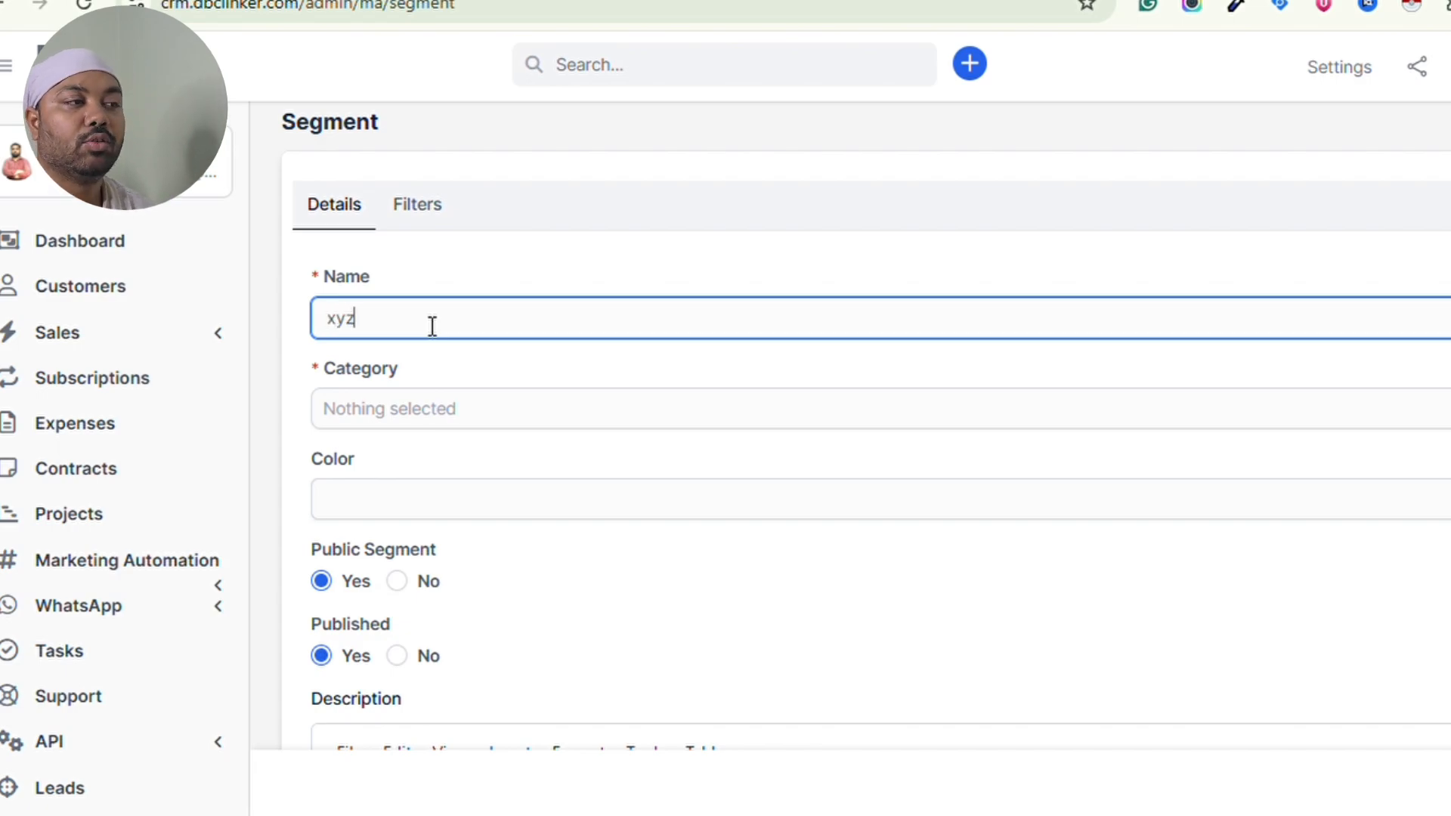
{"action": "left_click", "coordinate": [403, 410]}
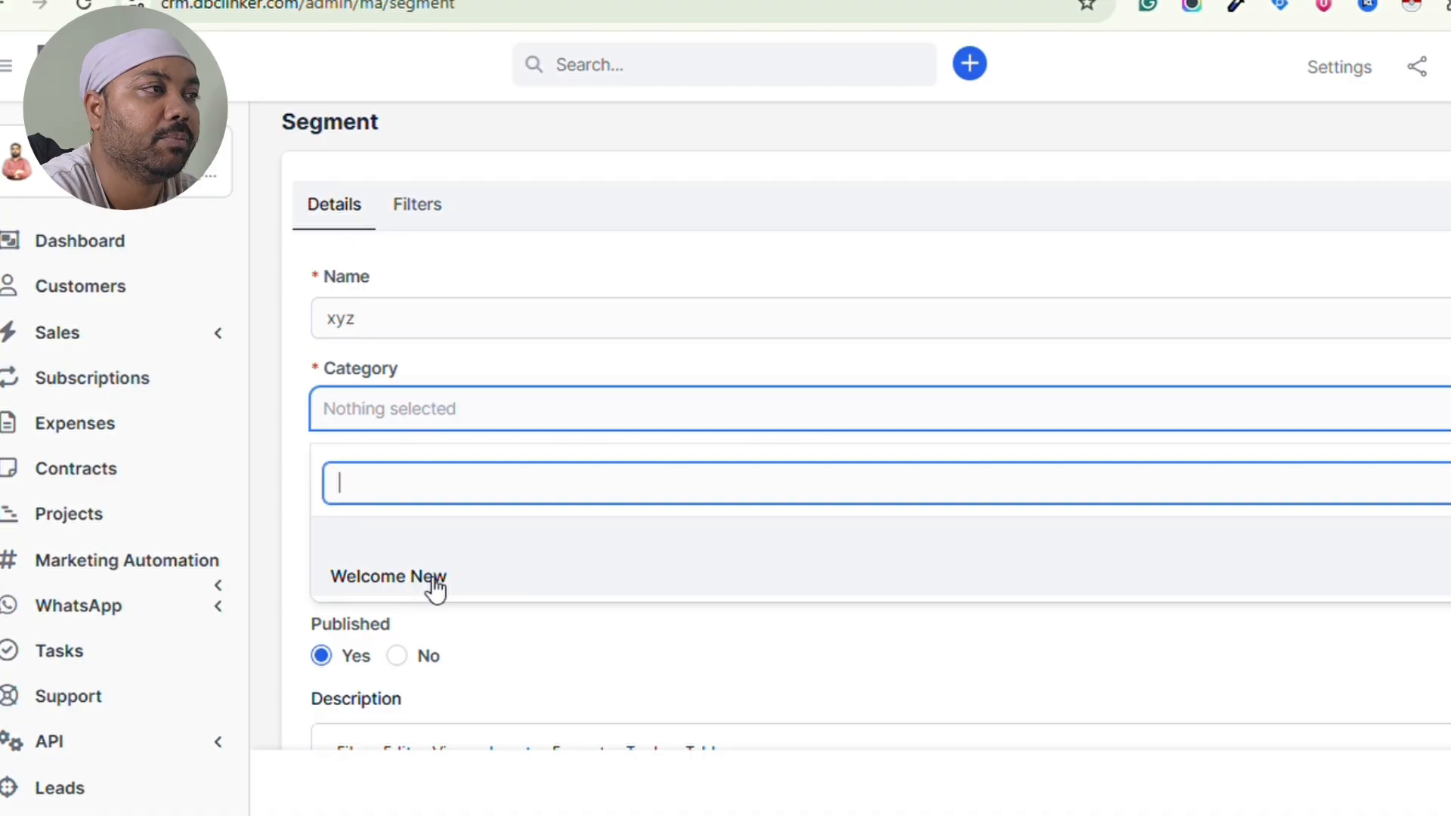
- Go to the Marketing Automation General settings page
{"action": "scroll", "coordinate": [431, 586], "scroll_direction": "down", "scroll_amount": 2}
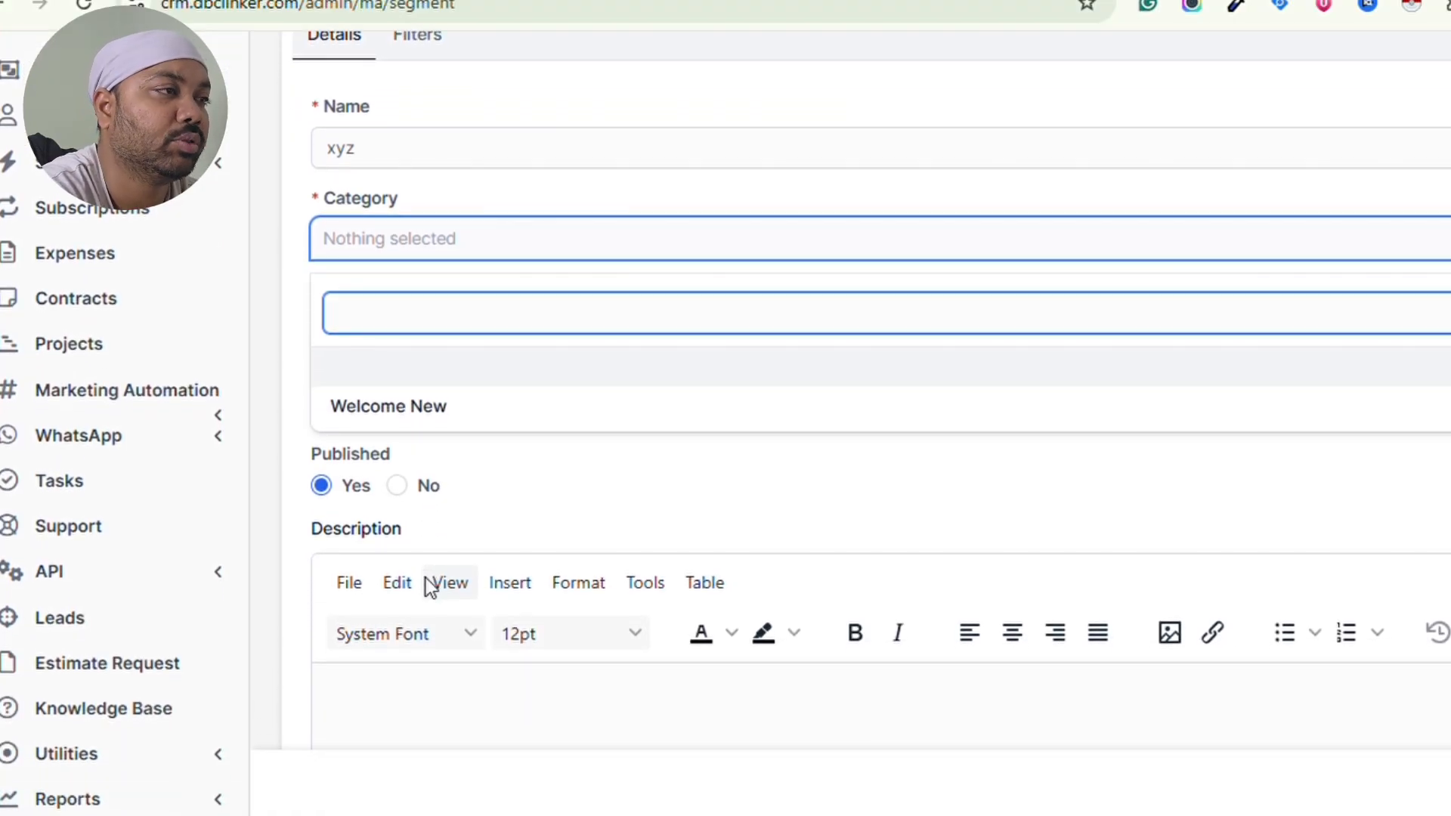
{"action": "left_click", "coordinate": [178, 390]}
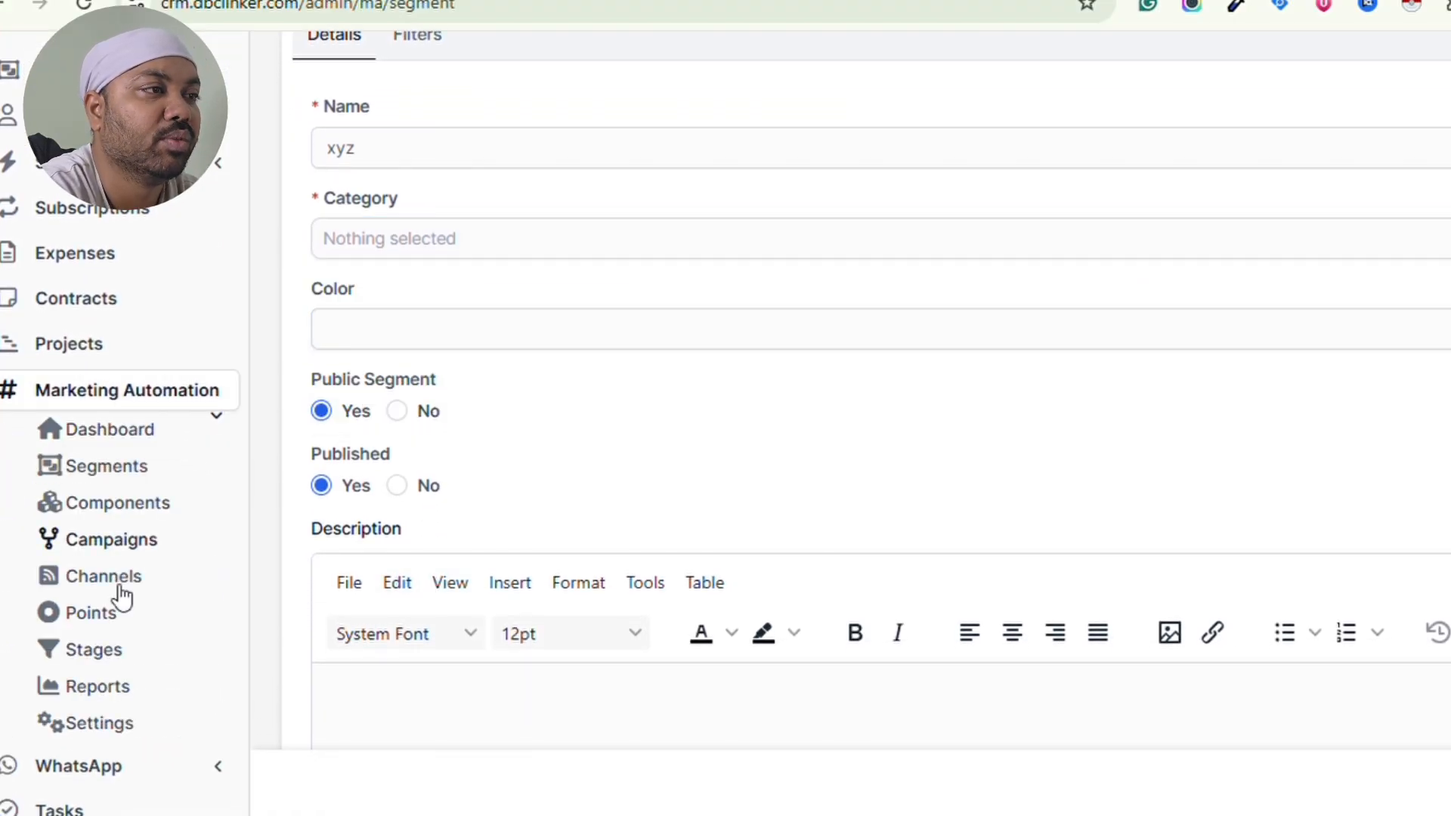
{"action": "left_click", "coordinate": [114, 725]}
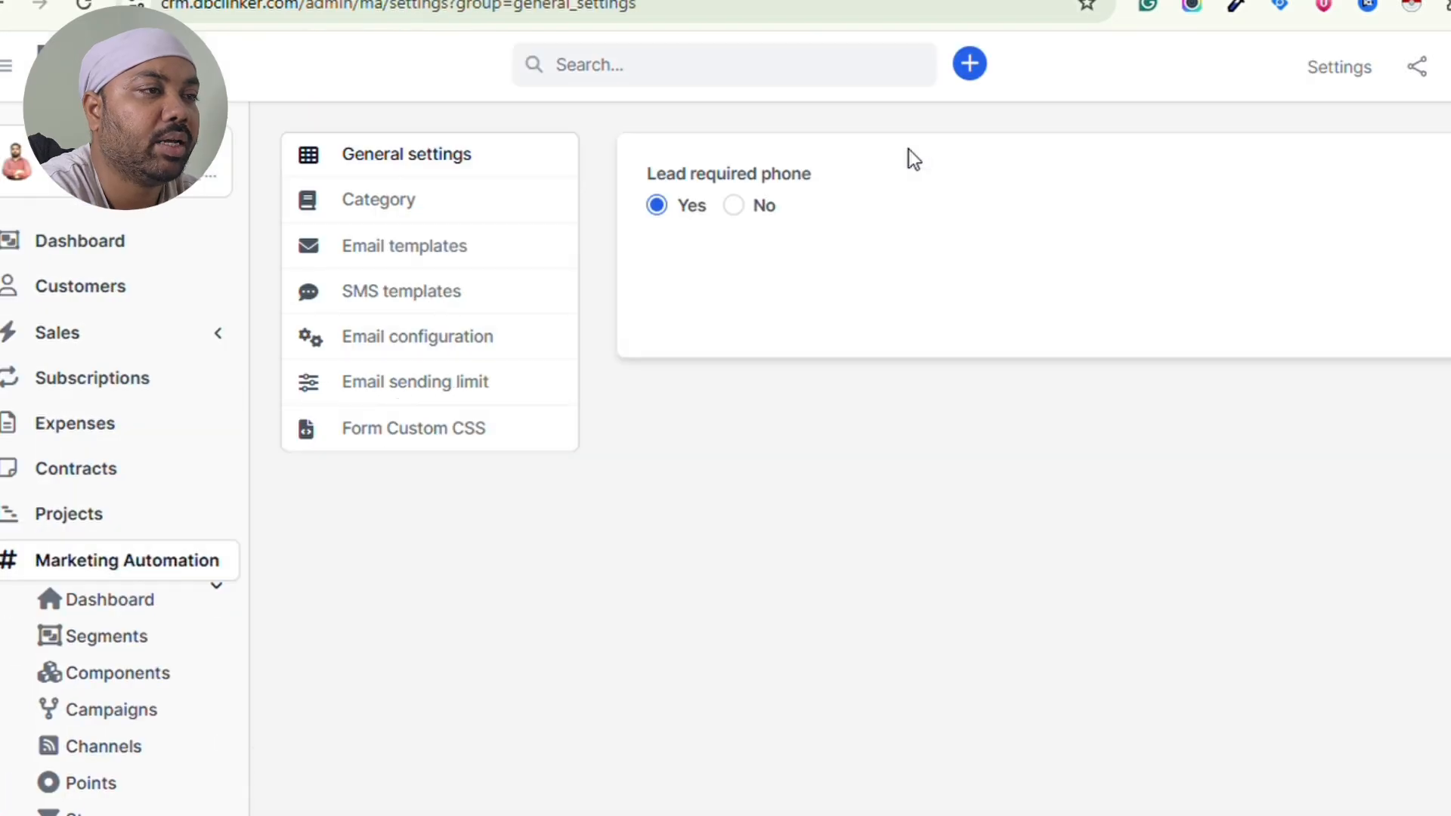
- Review the 8-entry Category list including demo1, then expand Marketing Automation in the sidebar
{"action": "left_click", "coordinate": [414, 219]}
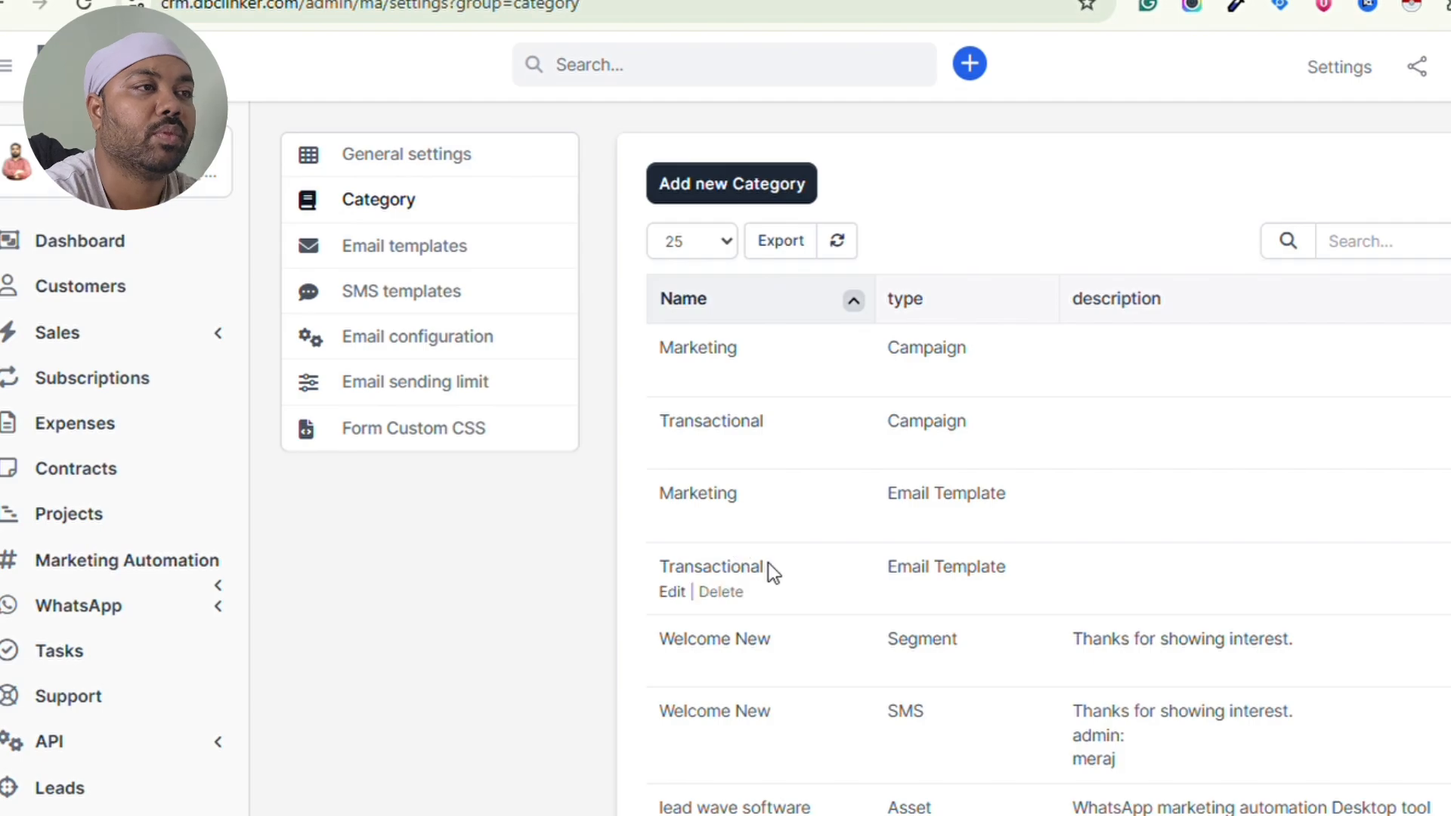
{"action": "scroll", "coordinate": [767, 562], "scroll_direction": "down", "scroll_amount": 4}
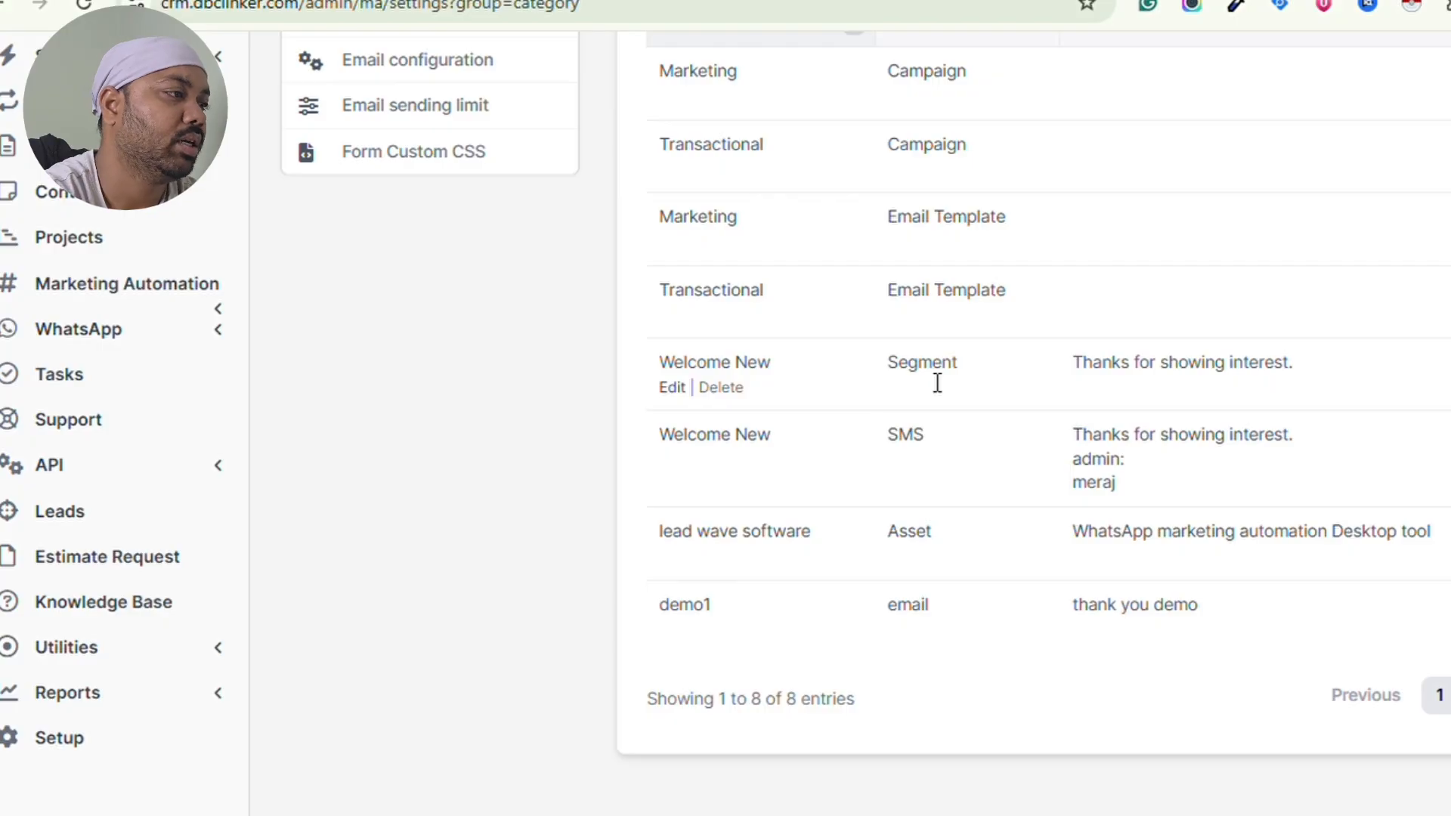
{"action": "scroll", "coordinate": [938, 383], "scroll_direction": "up", "scroll_amount": 2}
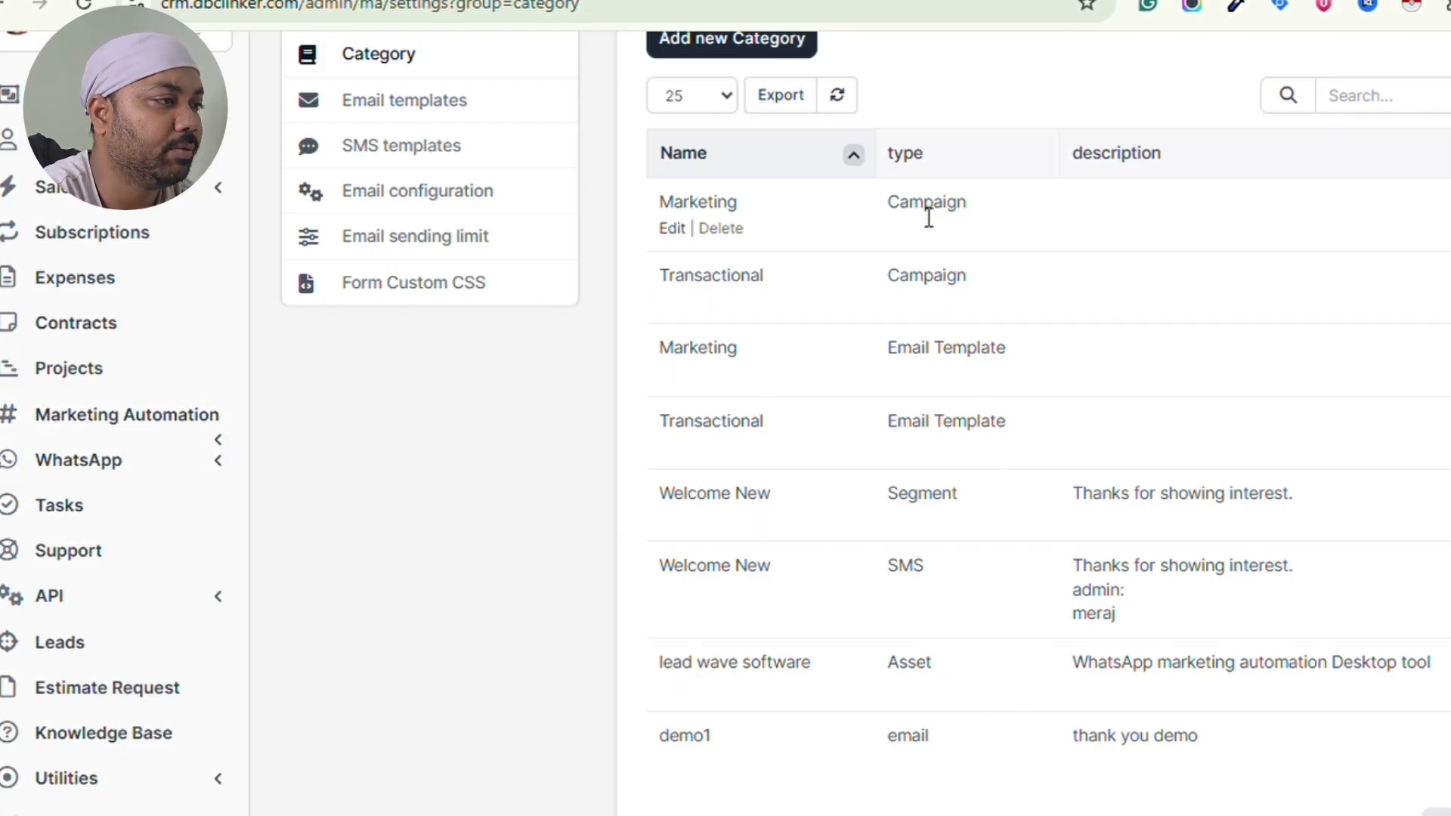
{"action": "left_click", "coordinate": [92, 432]}
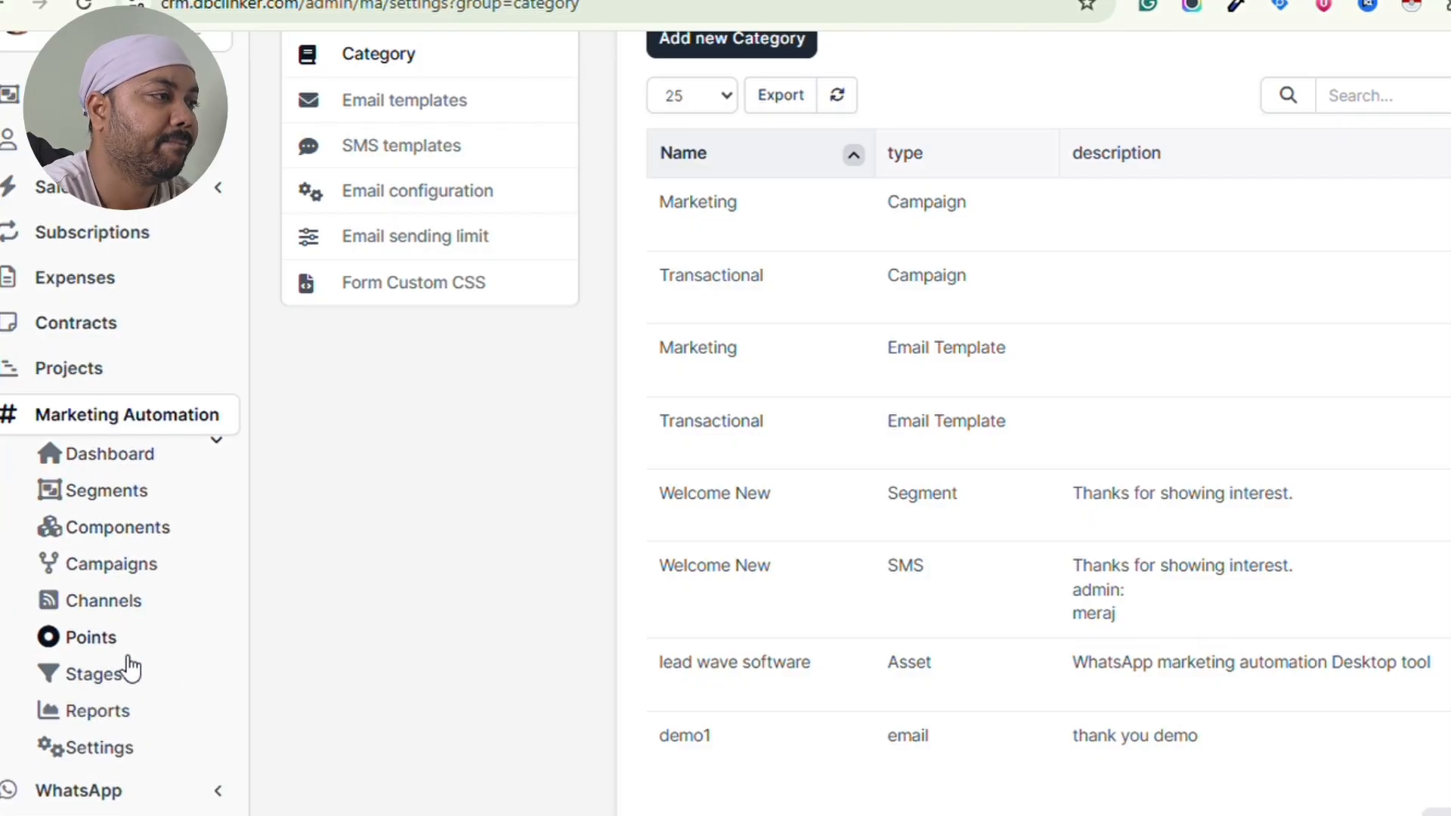
{"action": "scroll", "coordinate": [128, 650], "scroll_direction": "down", "scroll_amount": 1}
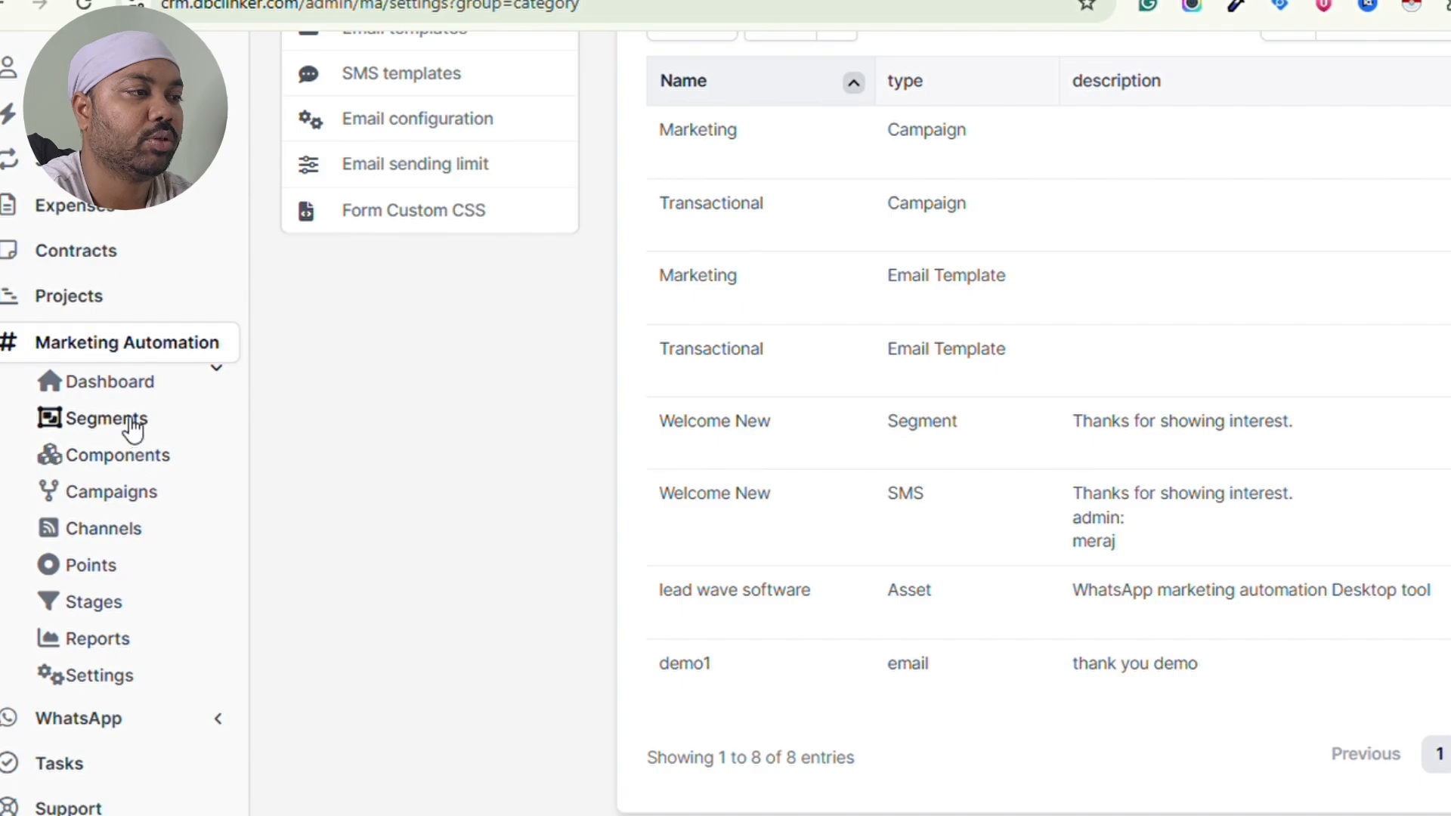
- Open a new segment's category choices, then switch to the Components assets list
{"action": "left_click", "coordinate": [133, 427]}
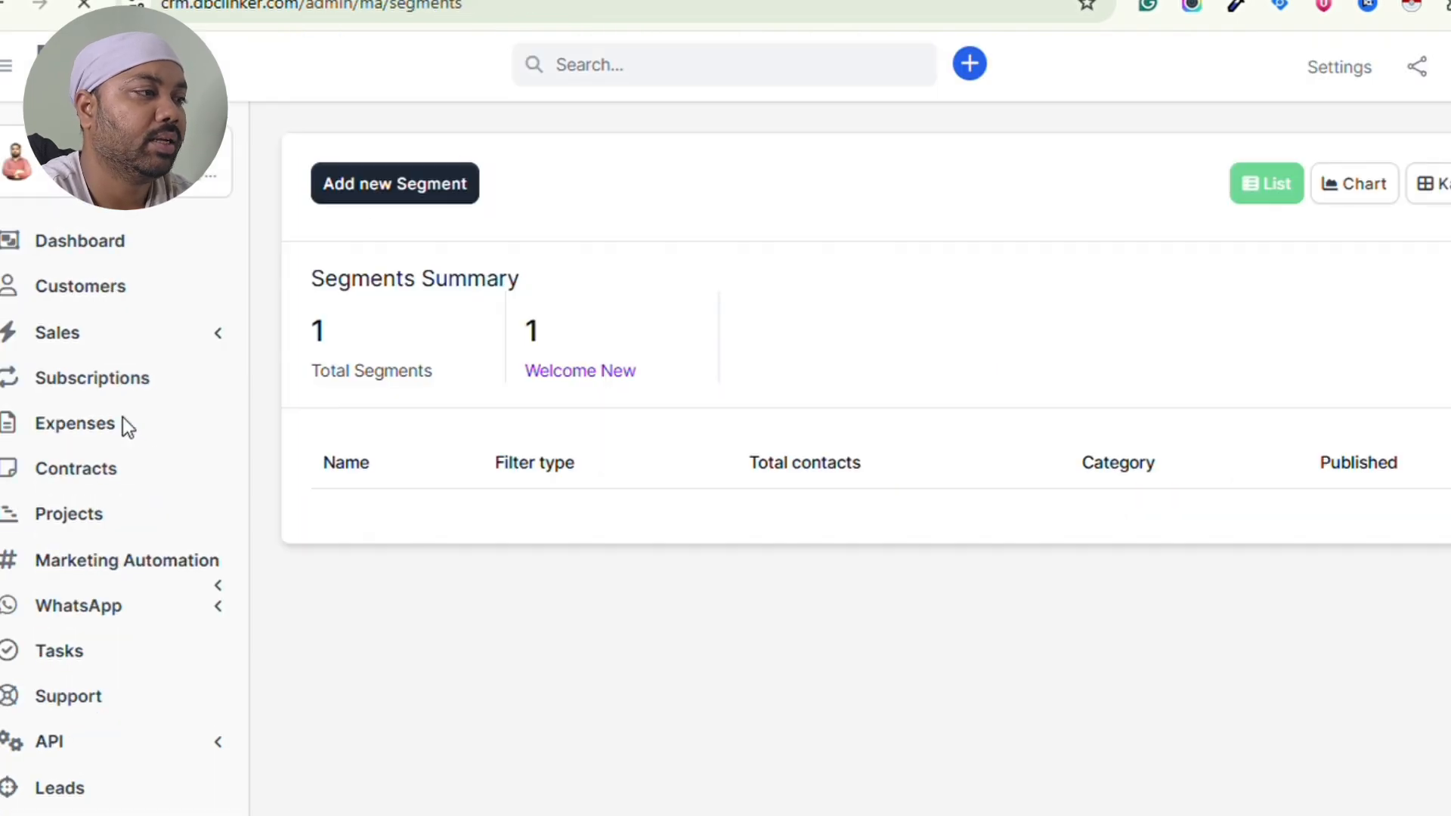
{"action": "left_click", "coordinate": [396, 195]}
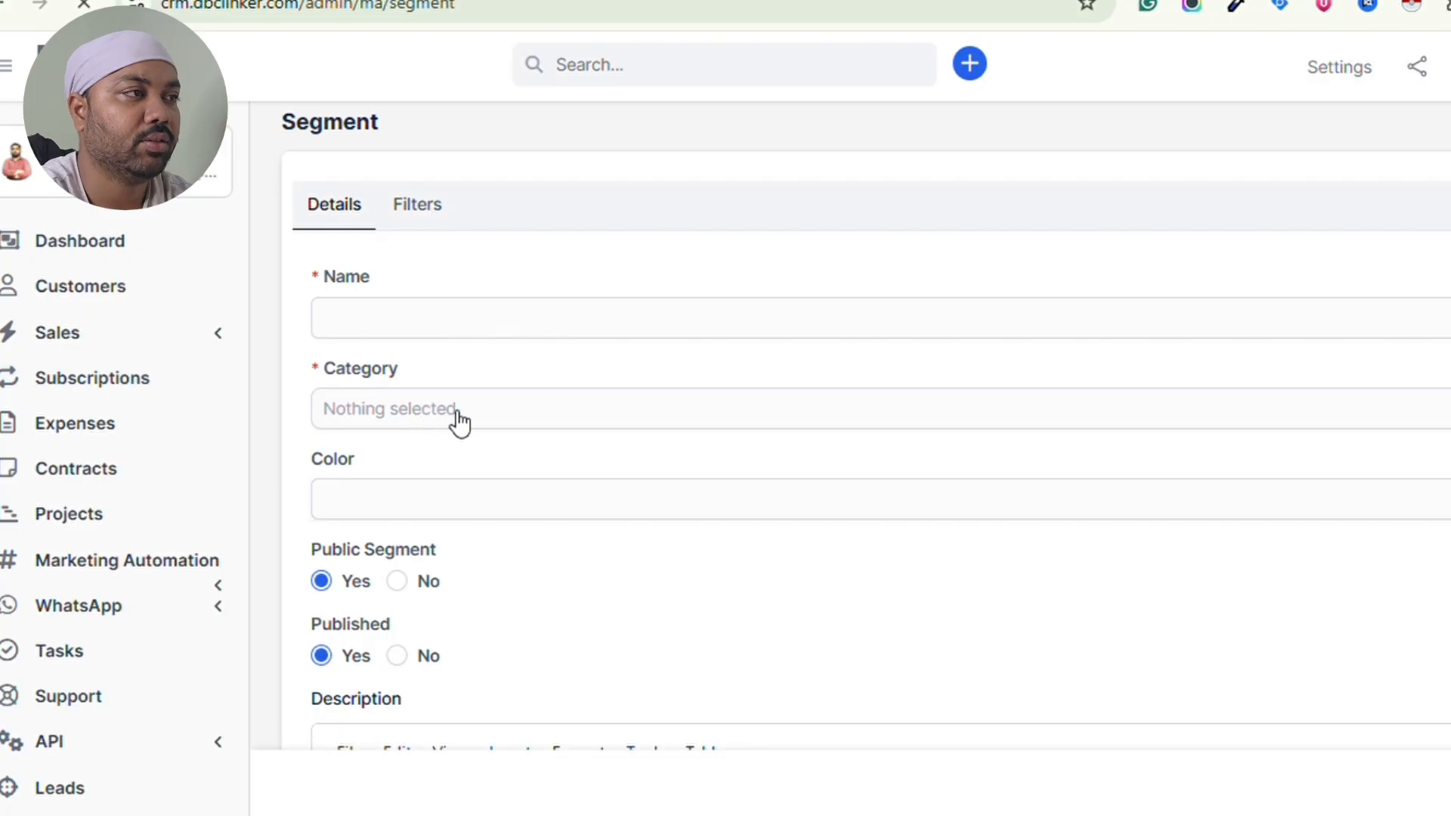
{"action": "left_click", "coordinate": [458, 421]}
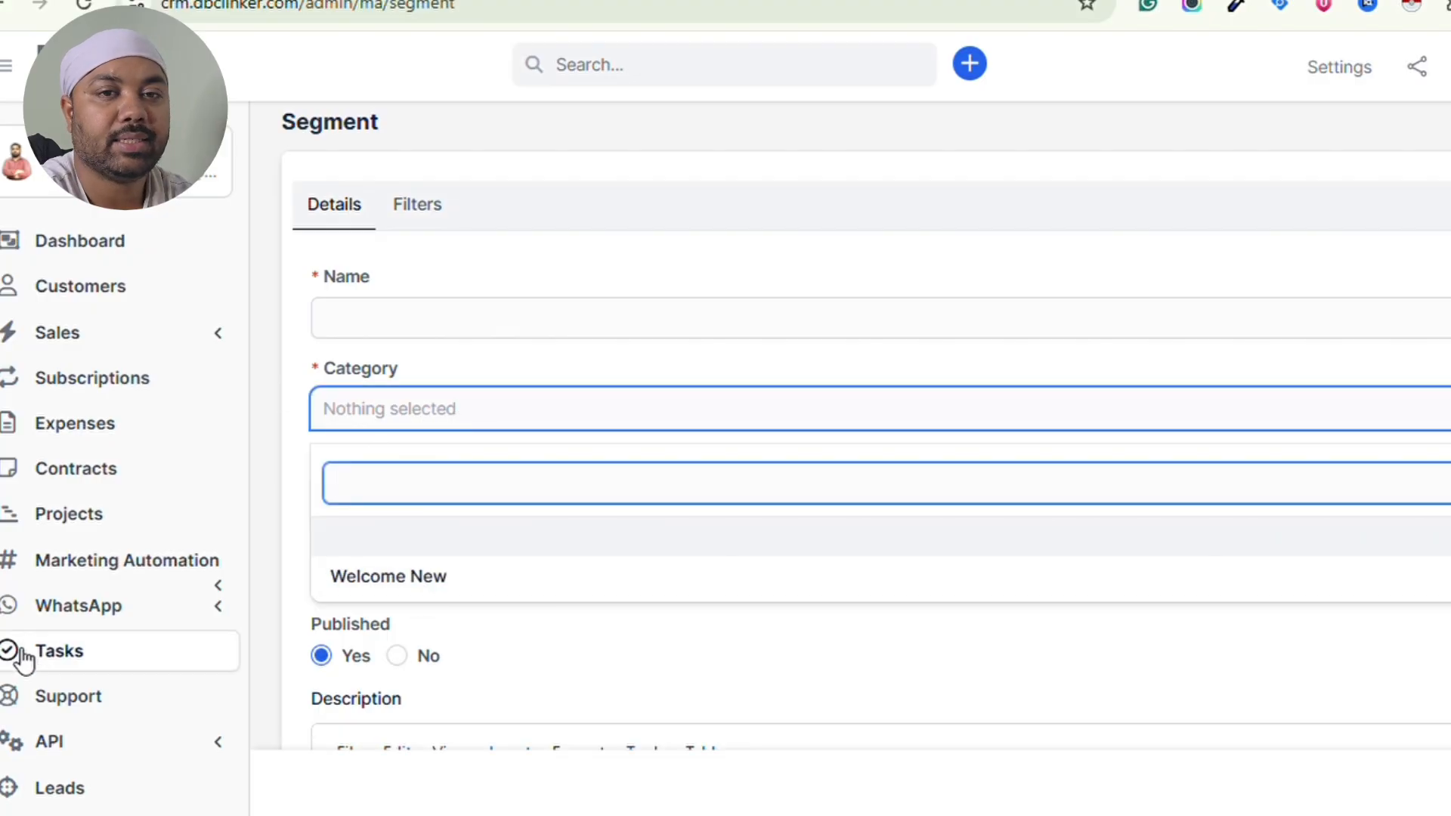
{"action": "left_click", "coordinate": [124, 586]}
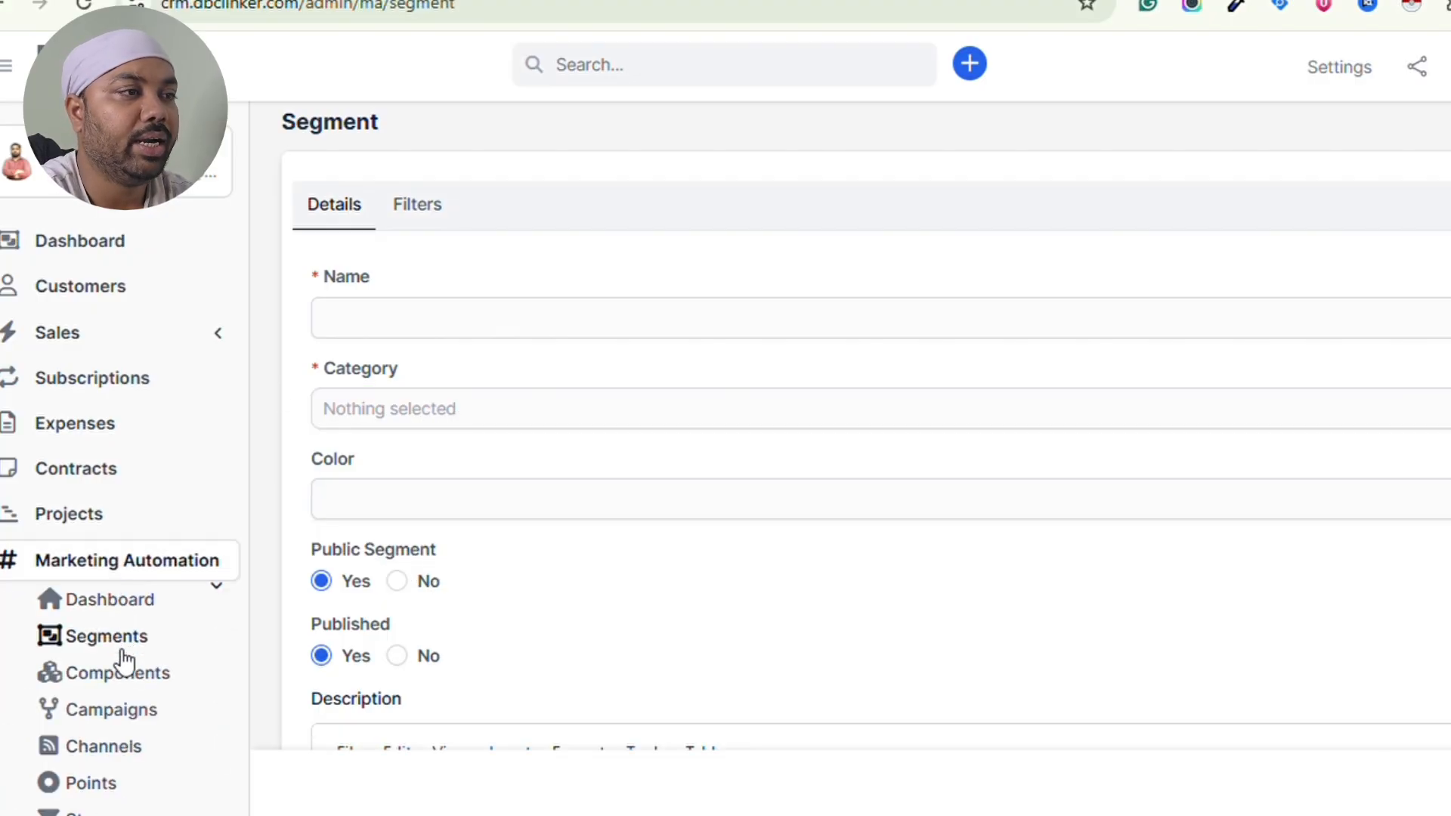
{"action": "left_click", "coordinate": [122, 676]}
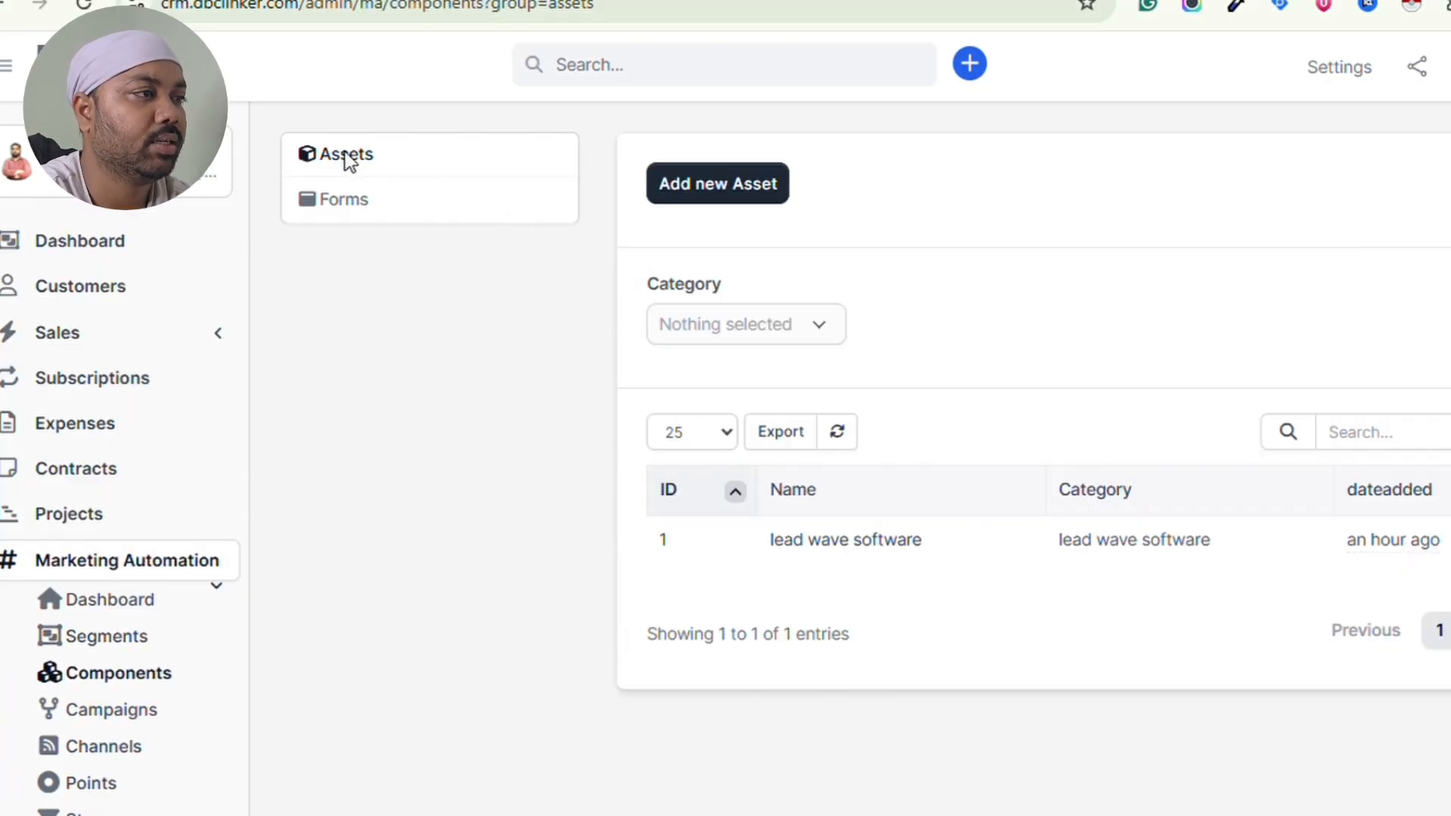
{"action": "left_click", "coordinate": [737, 189]}
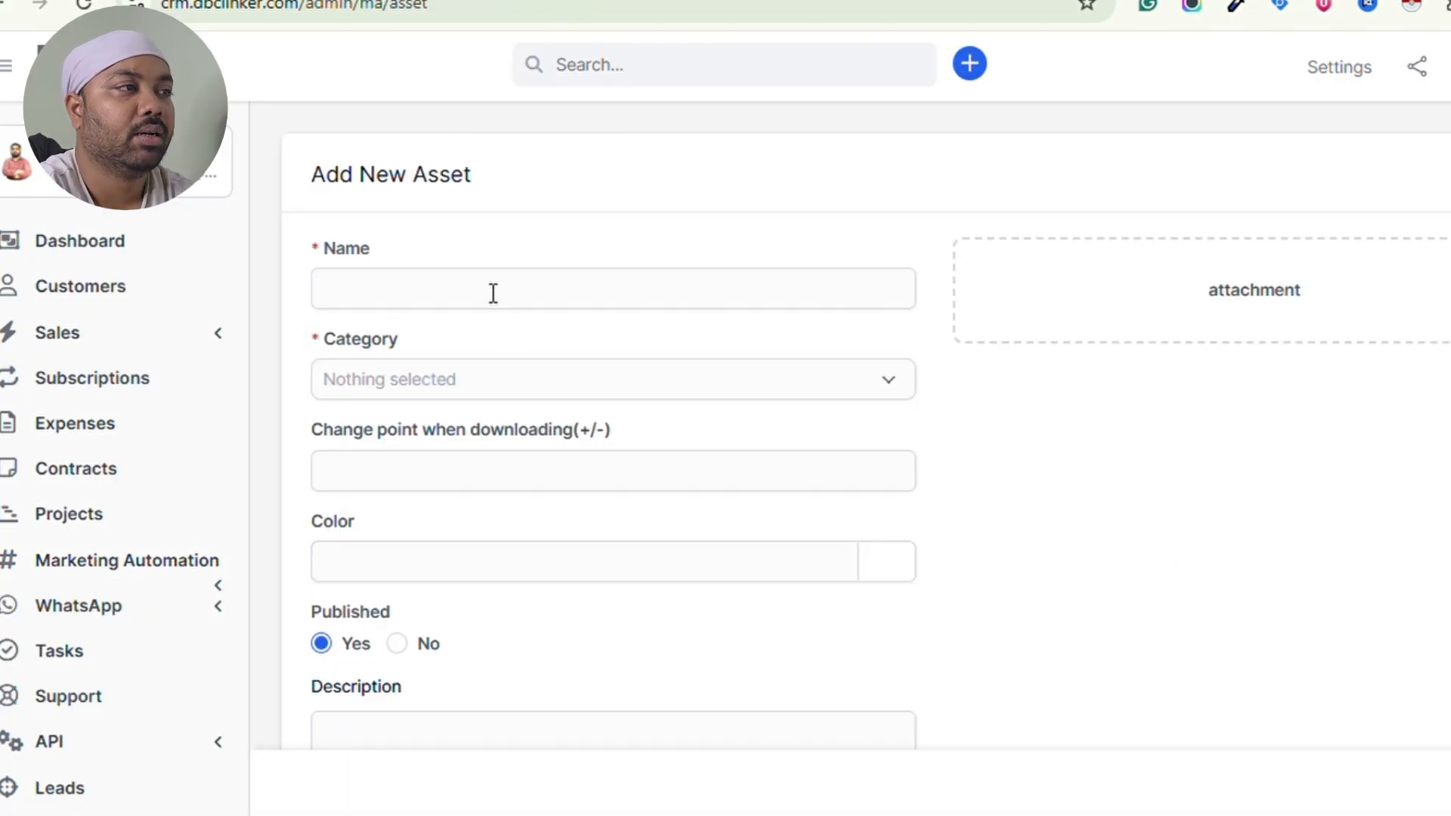
{"action": "left_click", "coordinate": [492, 293]}
{"action": "type", "text": "x"}
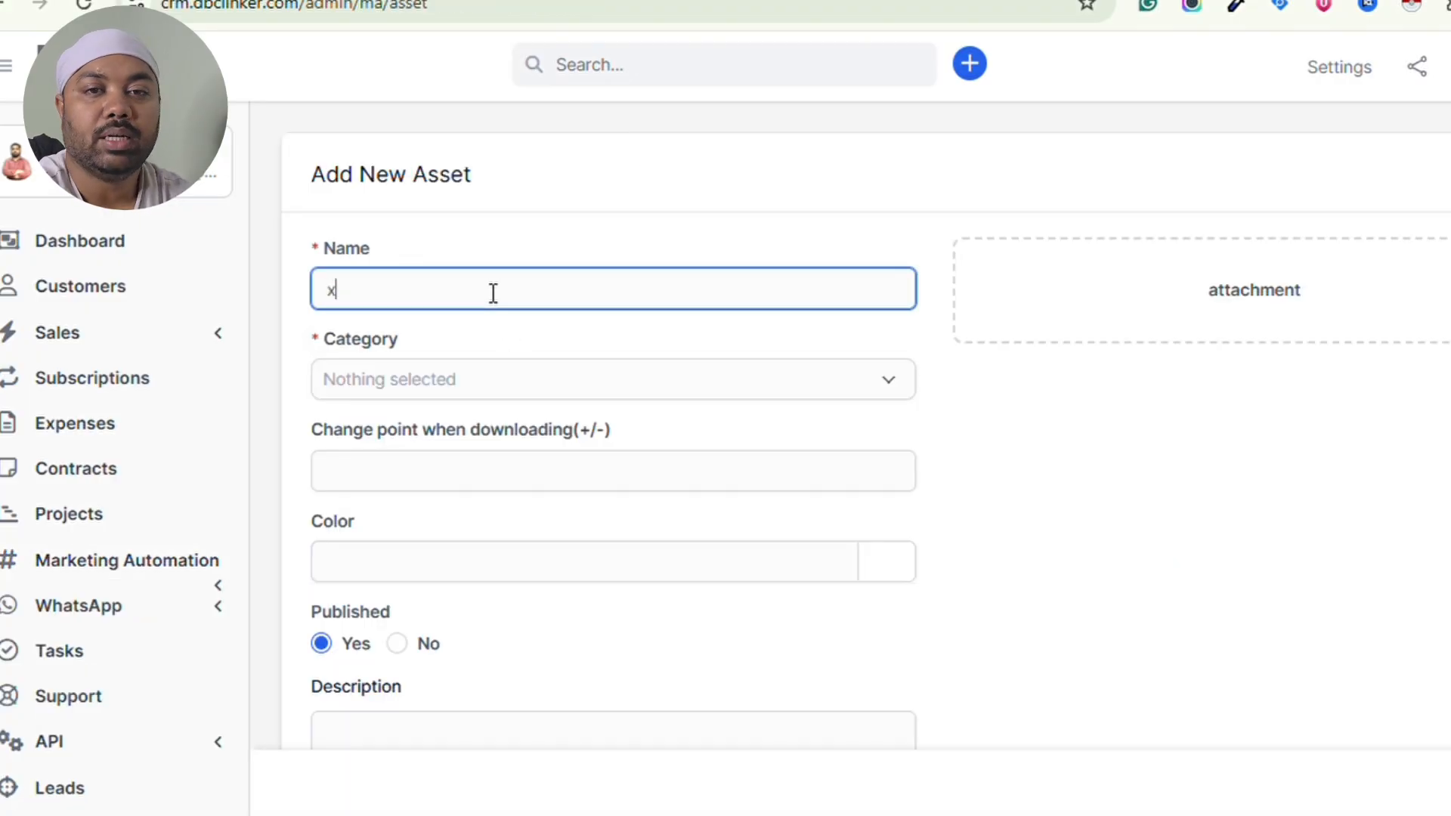
{"action": "type", "text": "yz"}
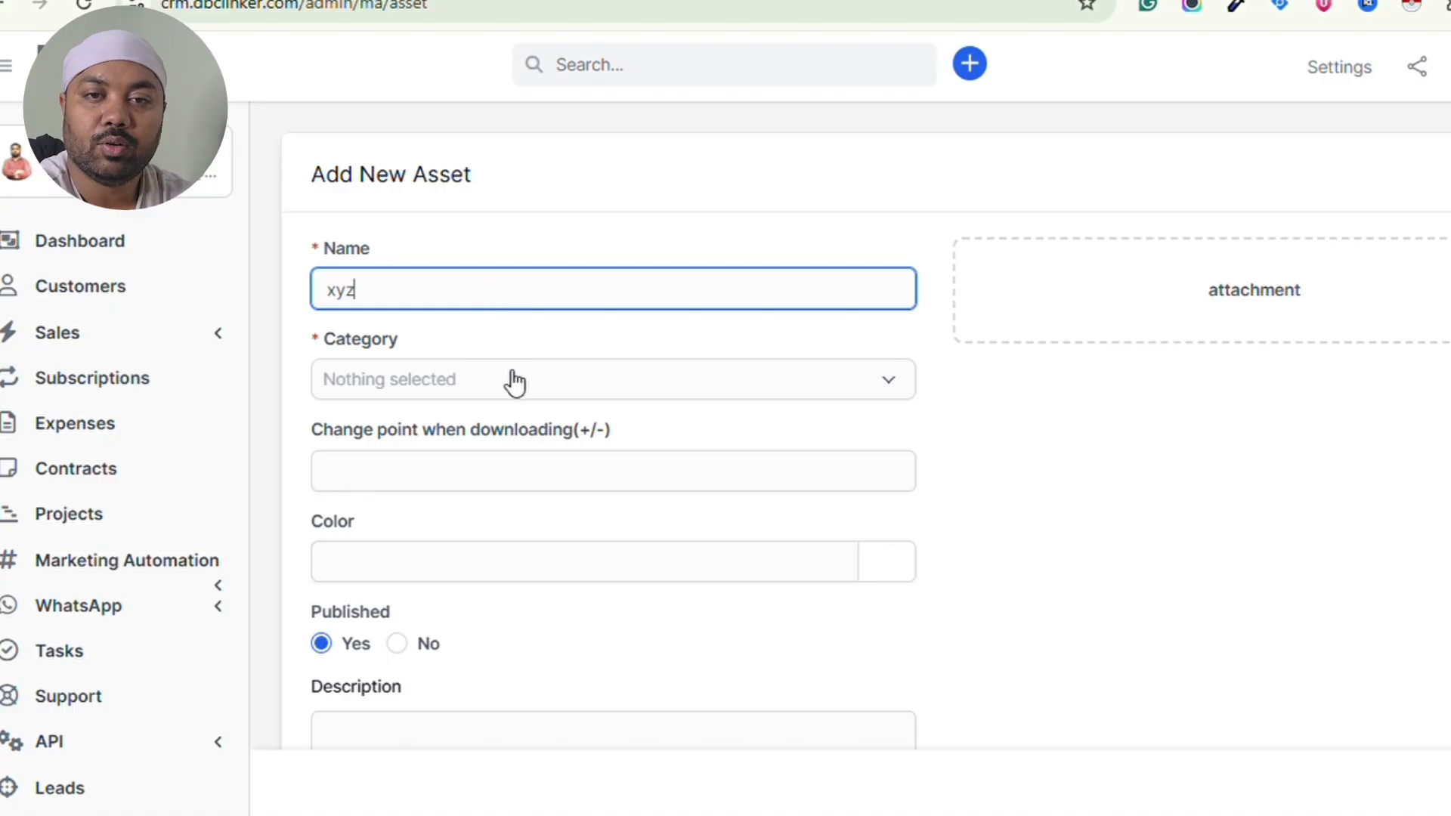
{"action": "left_click", "coordinate": [514, 383]}
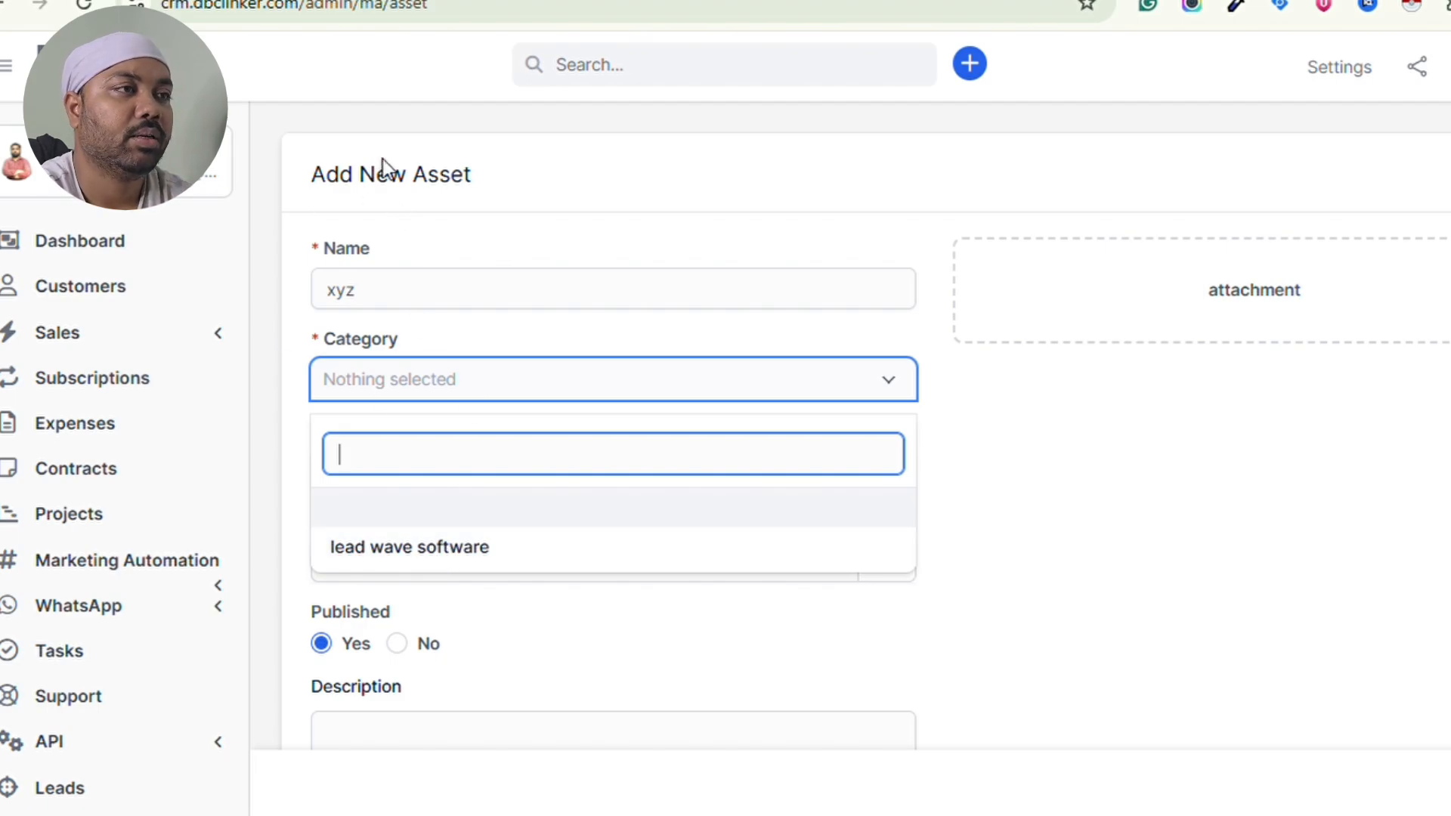
{"action": "left_click", "coordinate": [179, 556]}
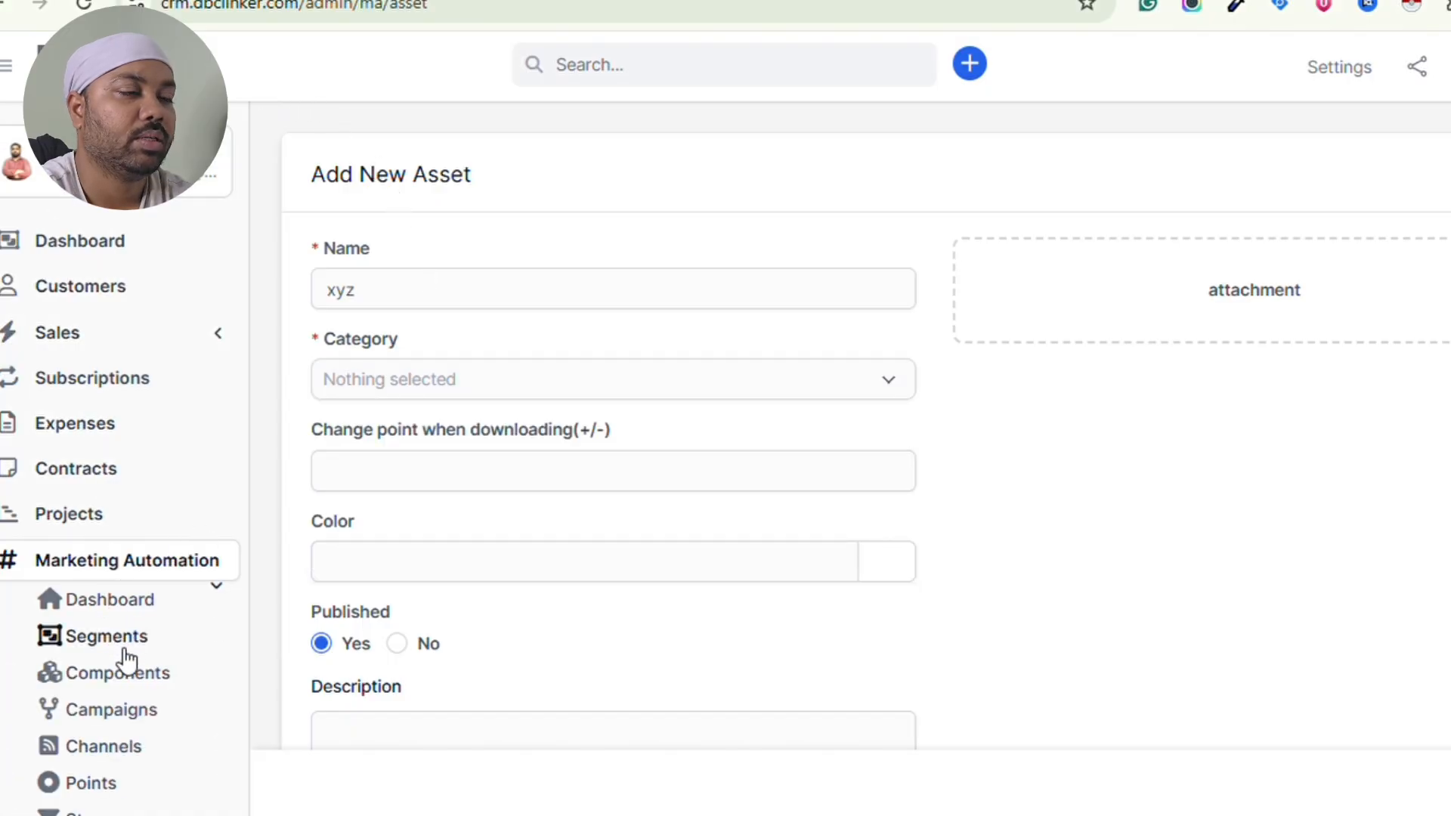
{"action": "key", "text": "super+shift+s"}
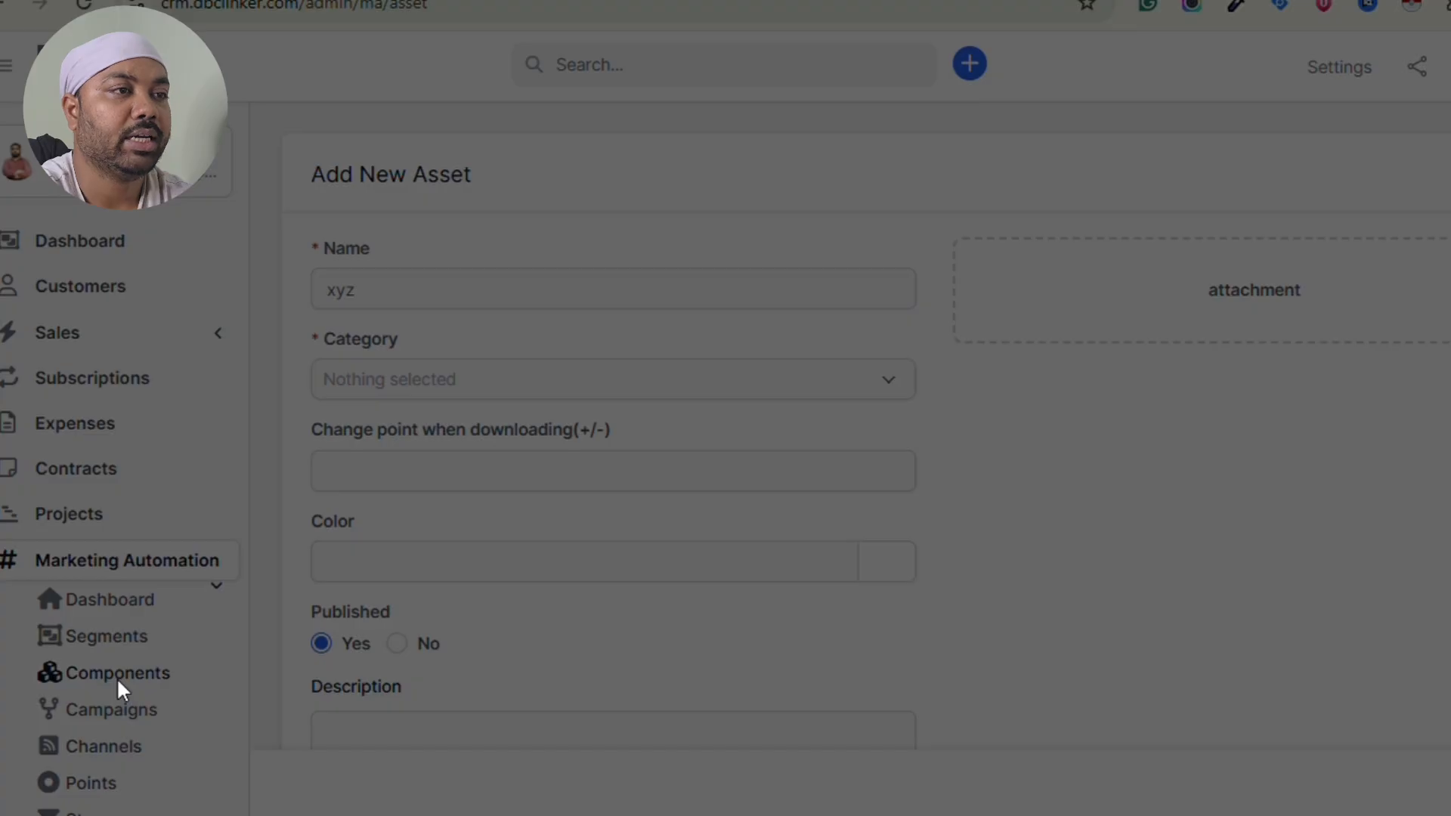
{"action": "key", "text": "Escape"}
{"action": "key", "text": "alt+Left"}
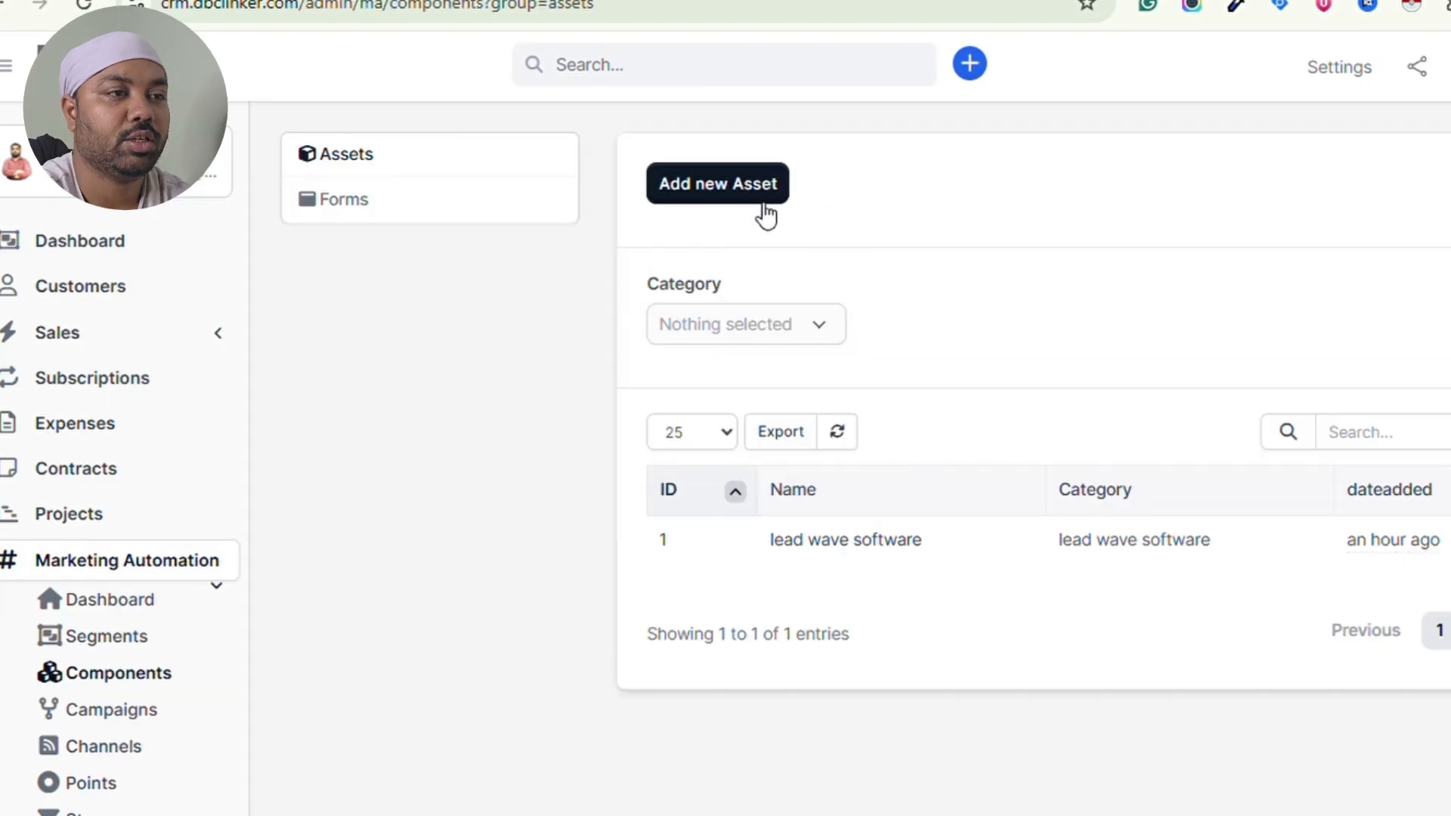
- Dismiss the assets category filter and view the lead wave software asset's details
{"action": "left_click", "coordinate": [814, 329]}
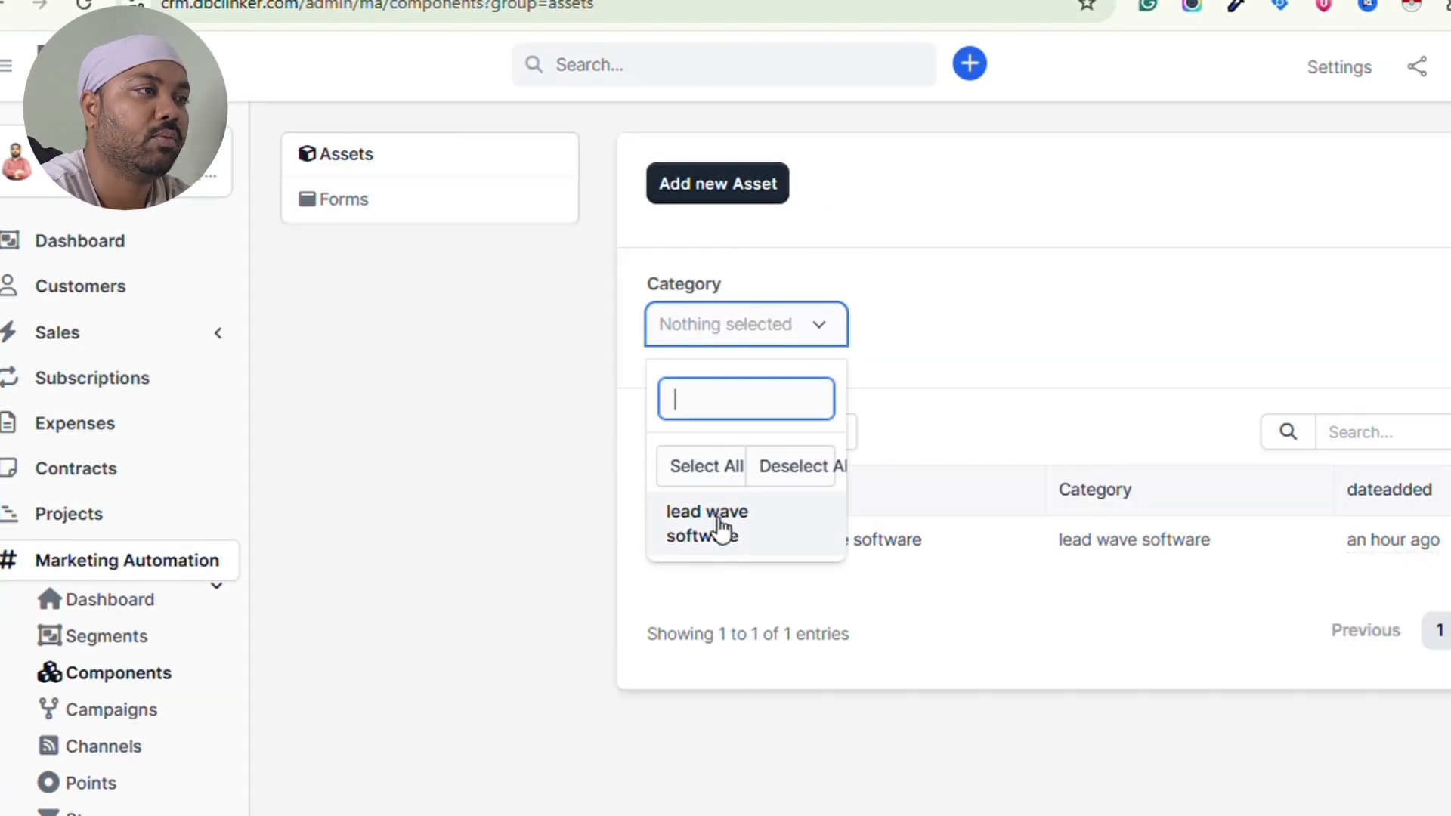
{"action": "left_click", "coordinate": [1022, 272]}
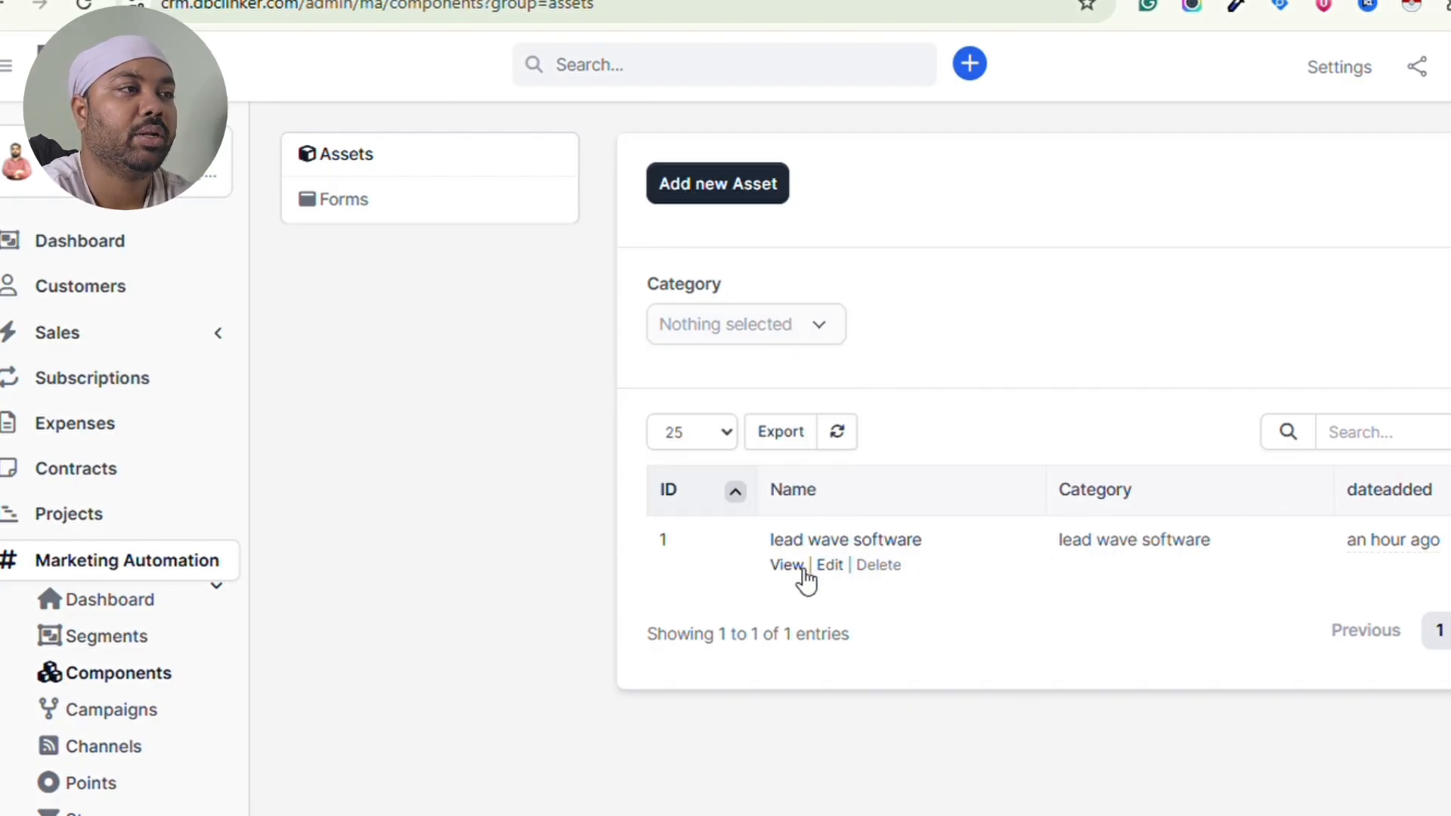
{"action": "left_click", "coordinate": [786, 566]}
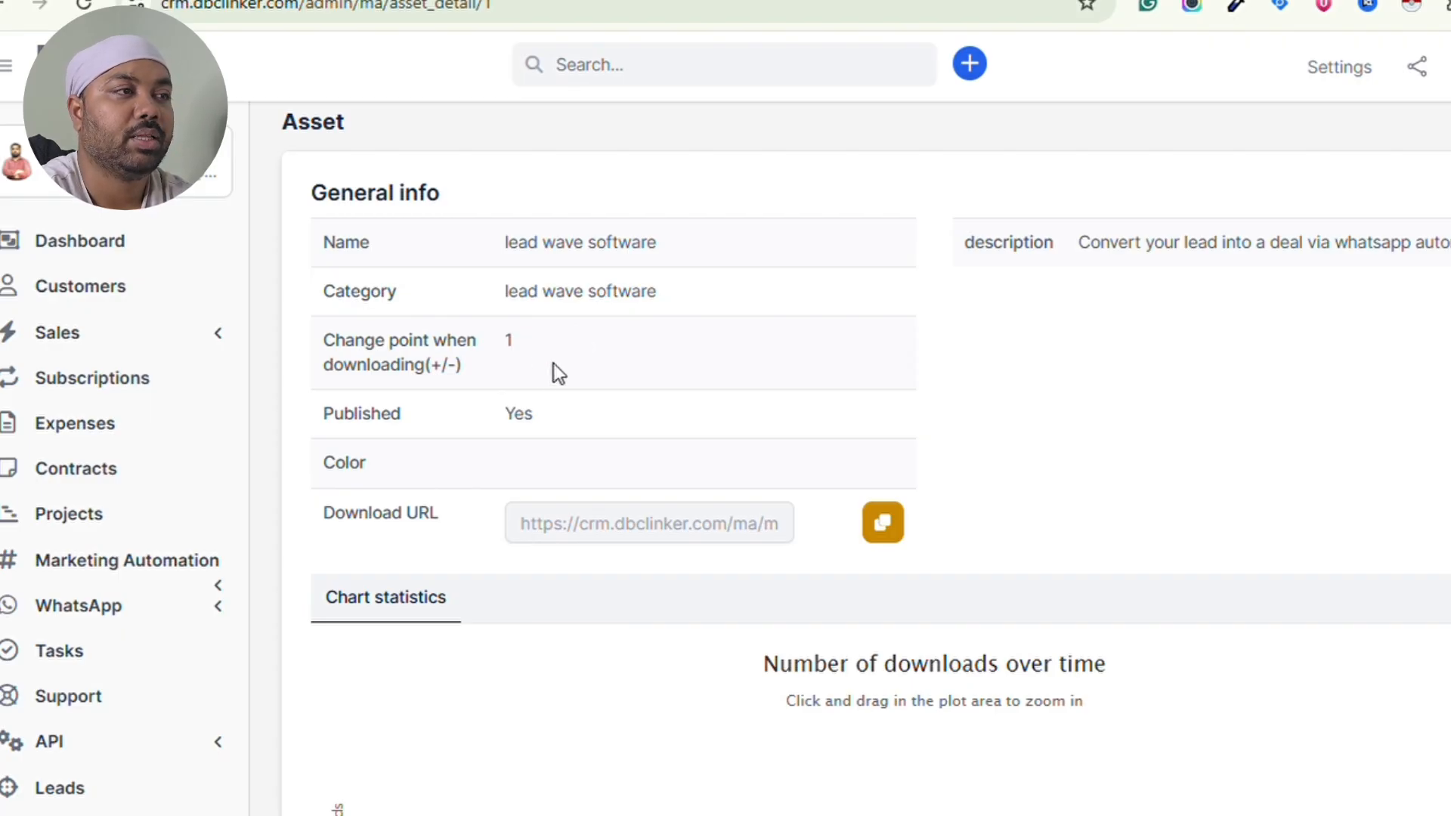
- Copy the asset's download URL and paste it into a new browser tab
{"action": "scroll", "coordinate": [553, 364], "scroll_direction": "down", "scroll_amount": 1}
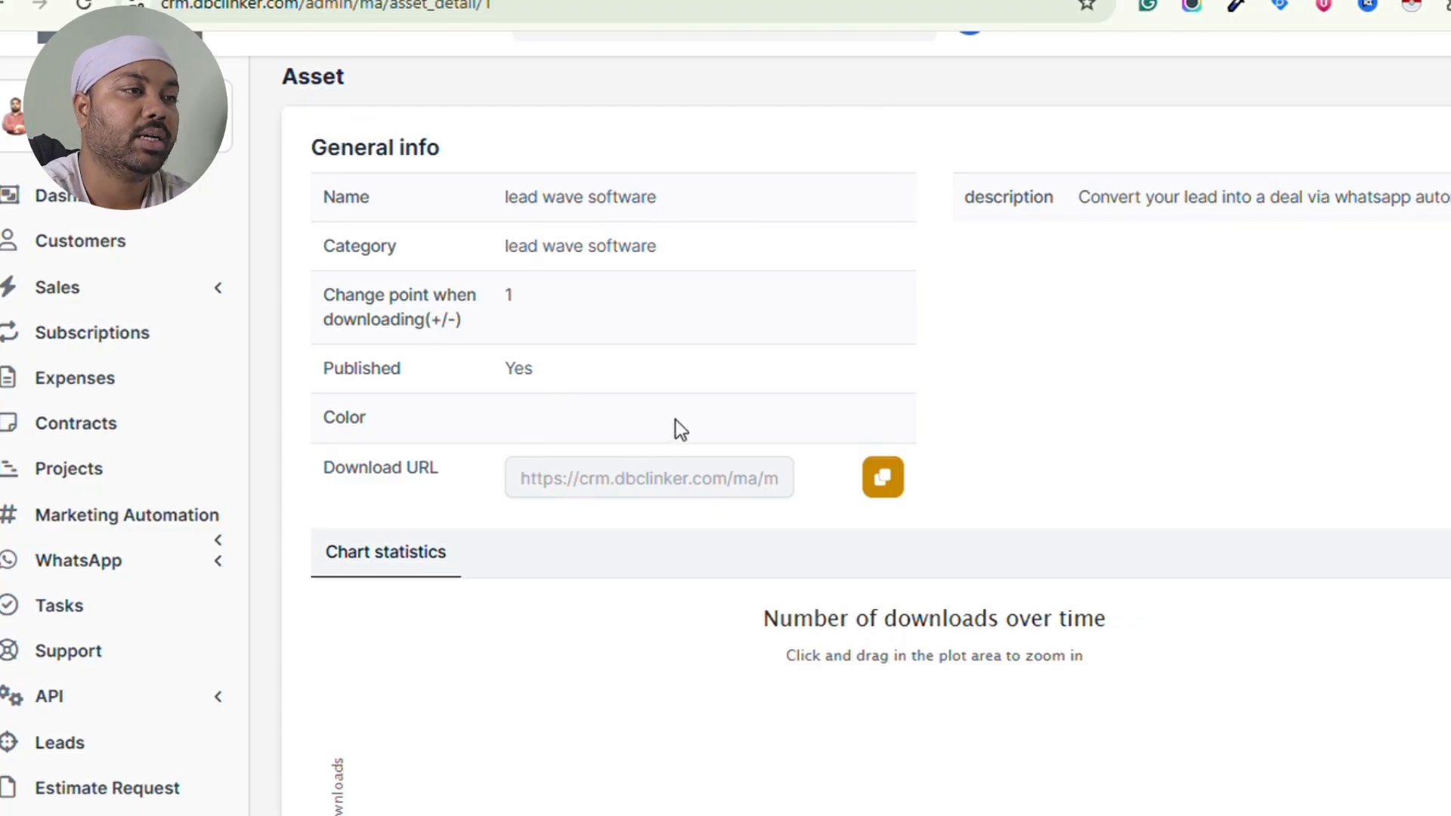
{"action": "scroll", "coordinate": [675, 427], "scroll_direction": "down", "scroll_amount": 1}
{"action": "scroll", "coordinate": [675, 420], "scroll_direction": "down", "scroll_amount": 3}
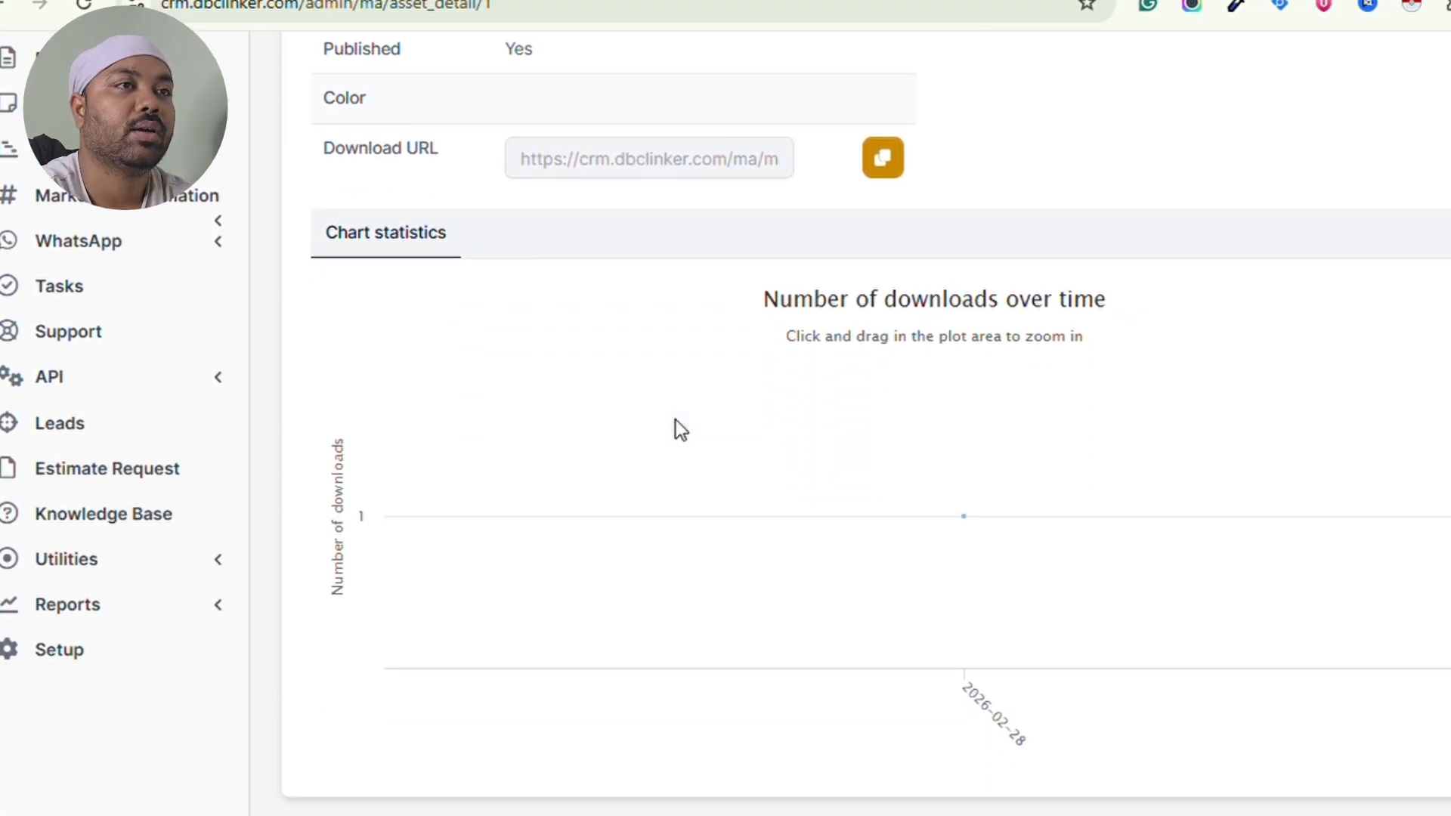
{"action": "scroll", "coordinate": [676, 420], "scroll_direction": "up", "scroll_amount": 1}
{"action": "scroll", "coordinate": [823, 371], "scroll_direction": "up", "scroll_amount": 2}
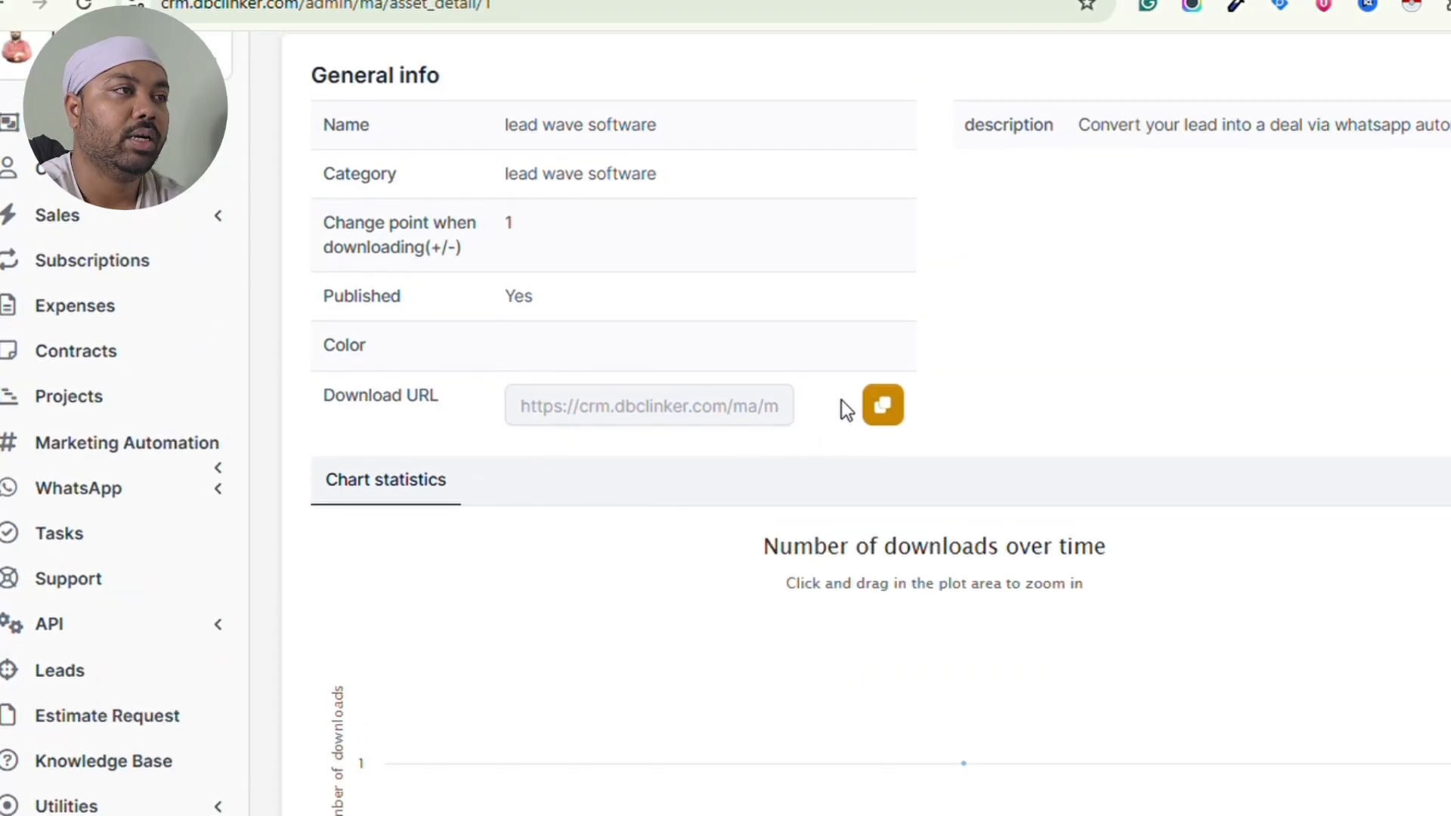
{"action": "left_click", "coordinate": [907, 431]}
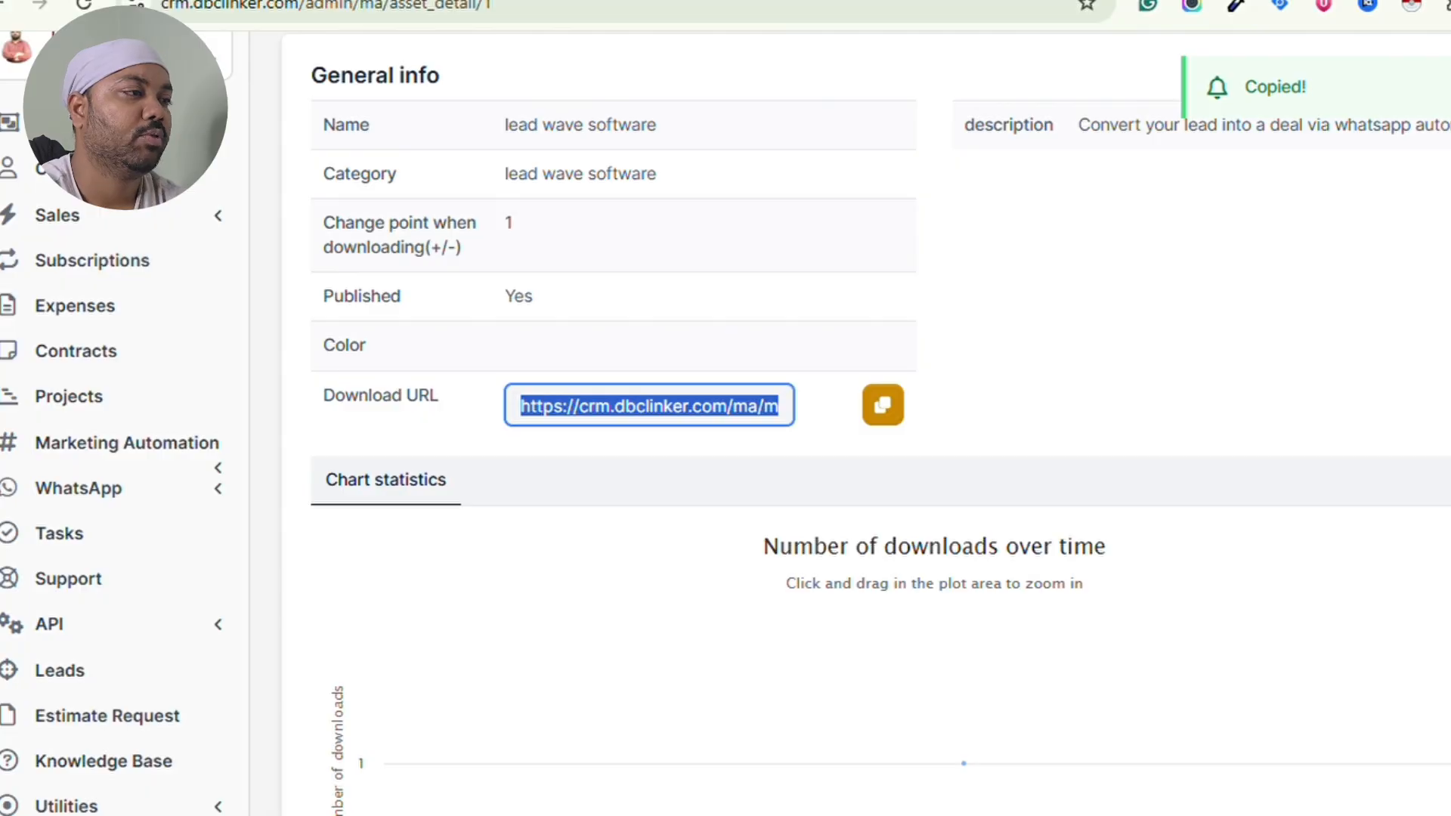
{"action": "key", "text": "ctrl+t"}
{"action": "key", "text": "ctrl+v"}
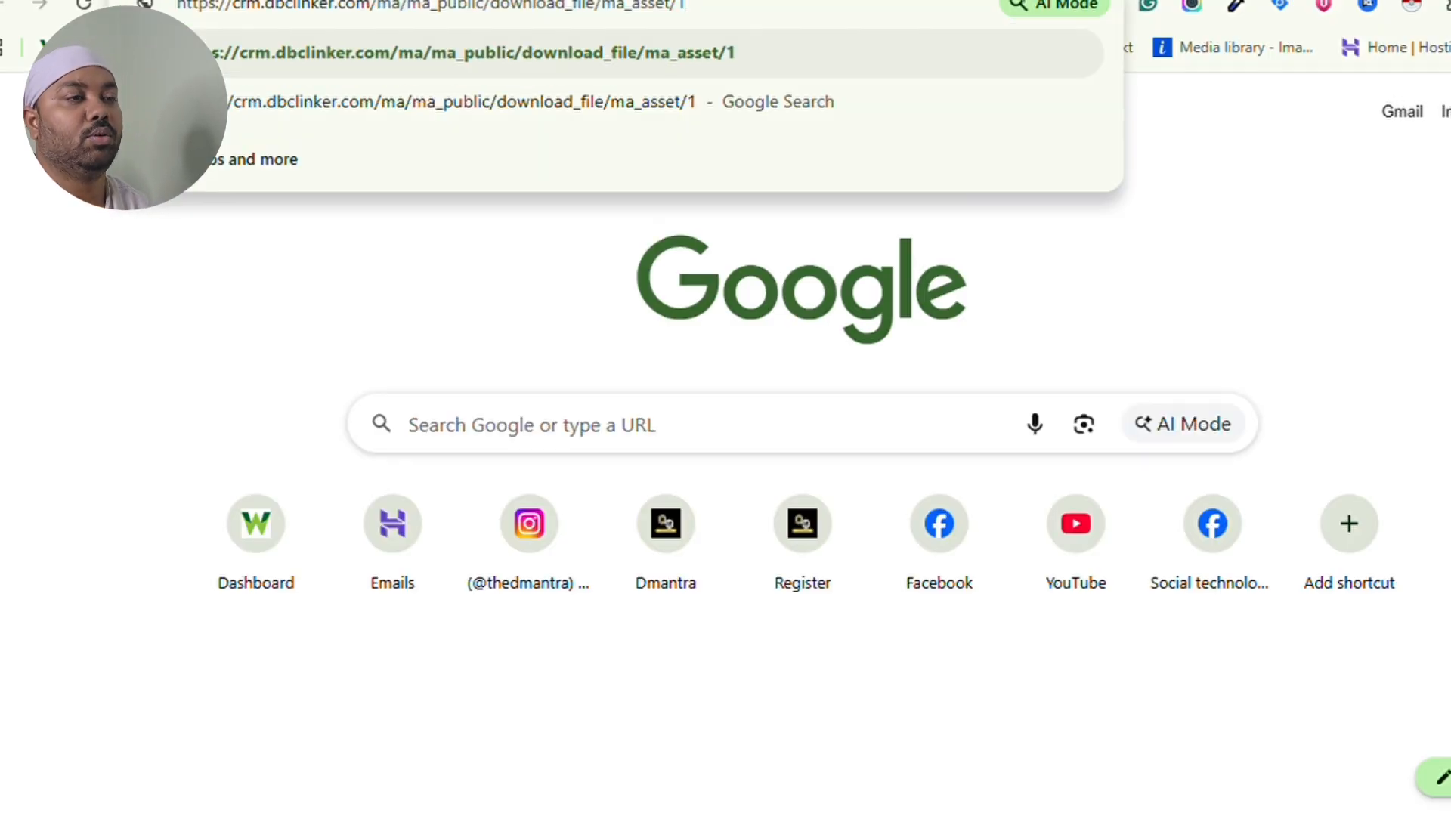
- Load the pasted lead wave software download link in the new tab
{"action": "key", "text": "Return"}
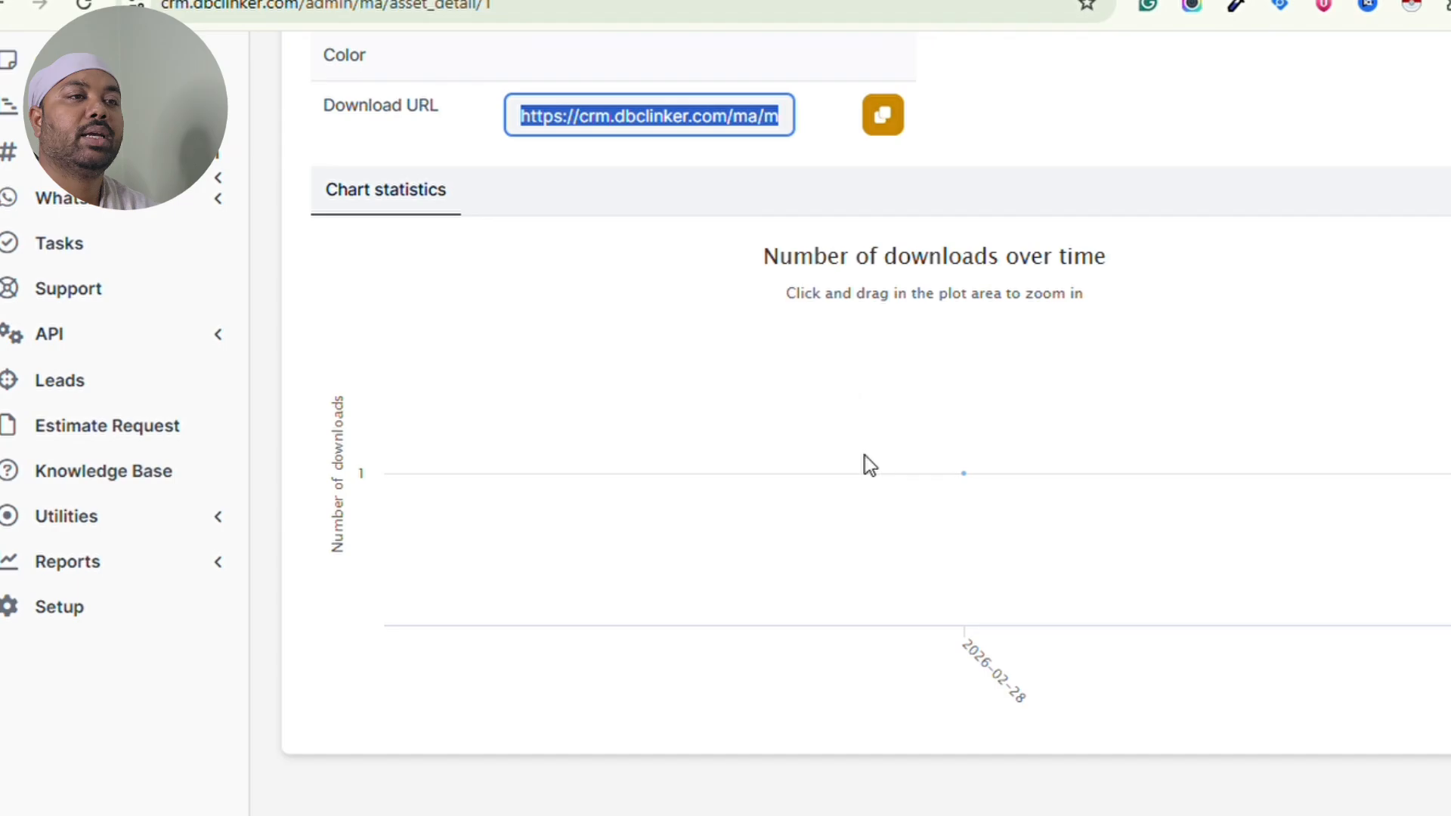
- Start a new asset named xyz in the lead wave software category, changing points by 1
{"action": "scroll", "coordinate": [866, 456], "scroll_direction": "up", "scroll_amount": 5}
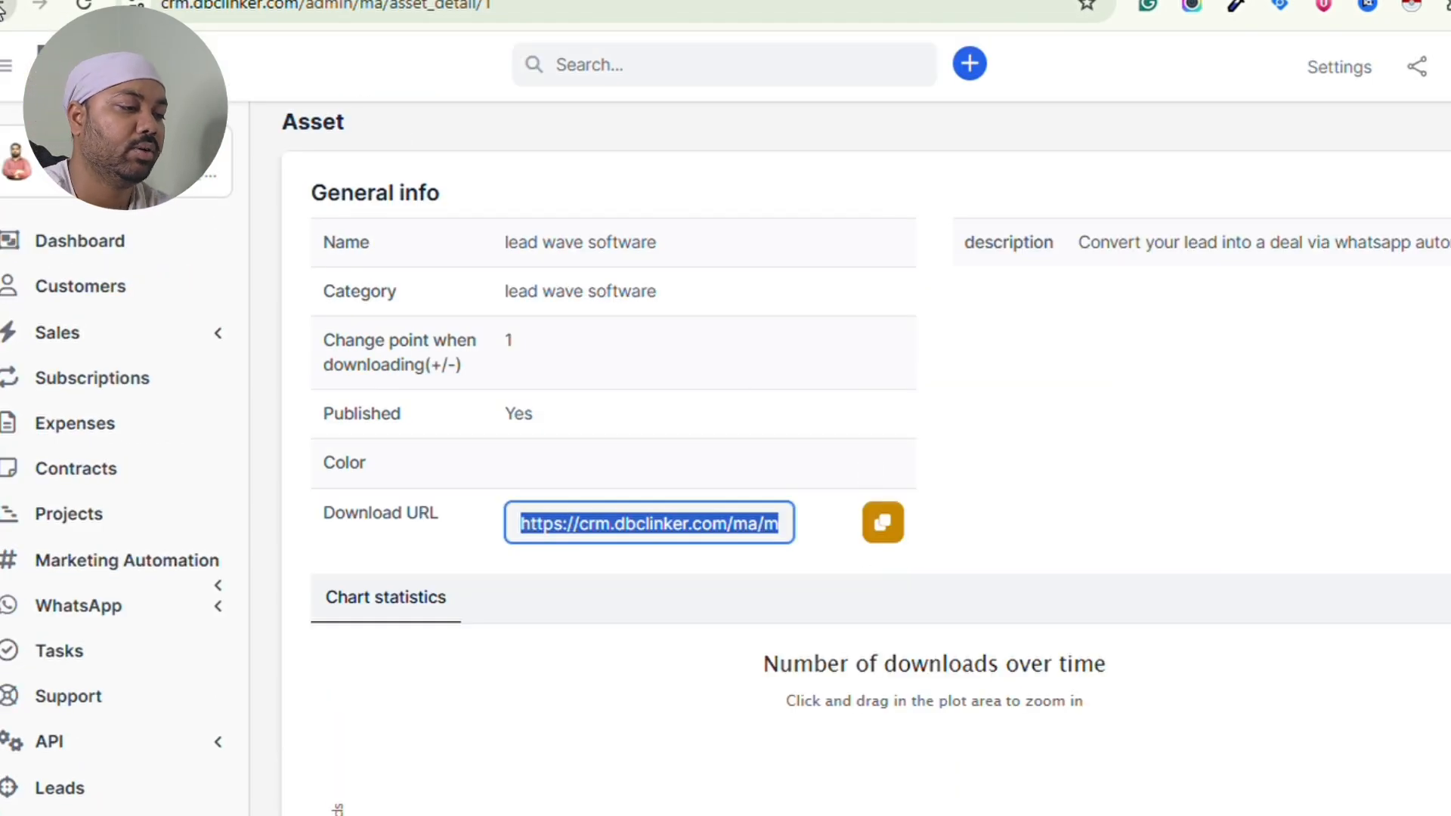
{"action": "left_click", "coordinate": [3, 9]}
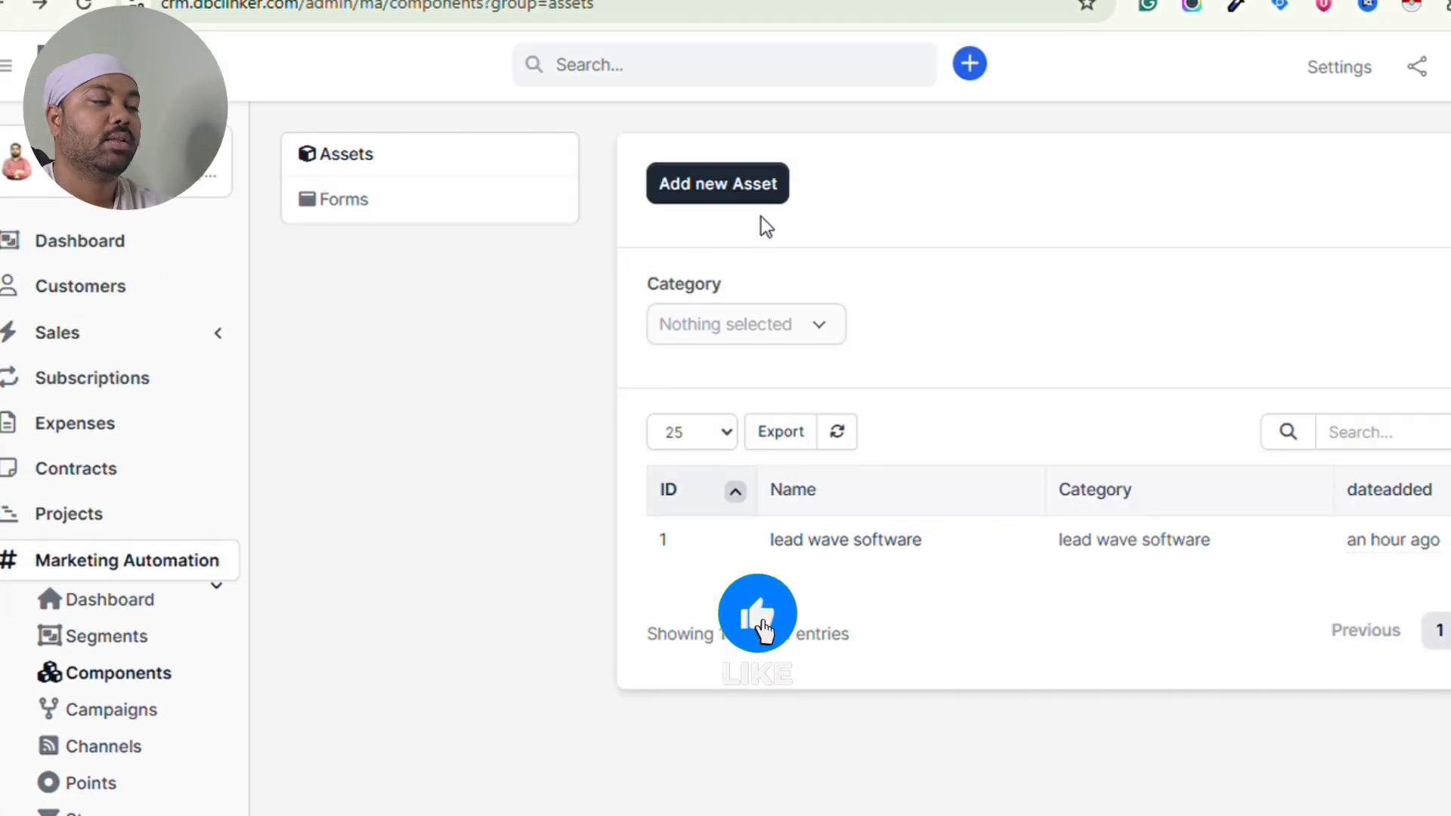
{"action": "left_click", "coordinate": [743, 193]}
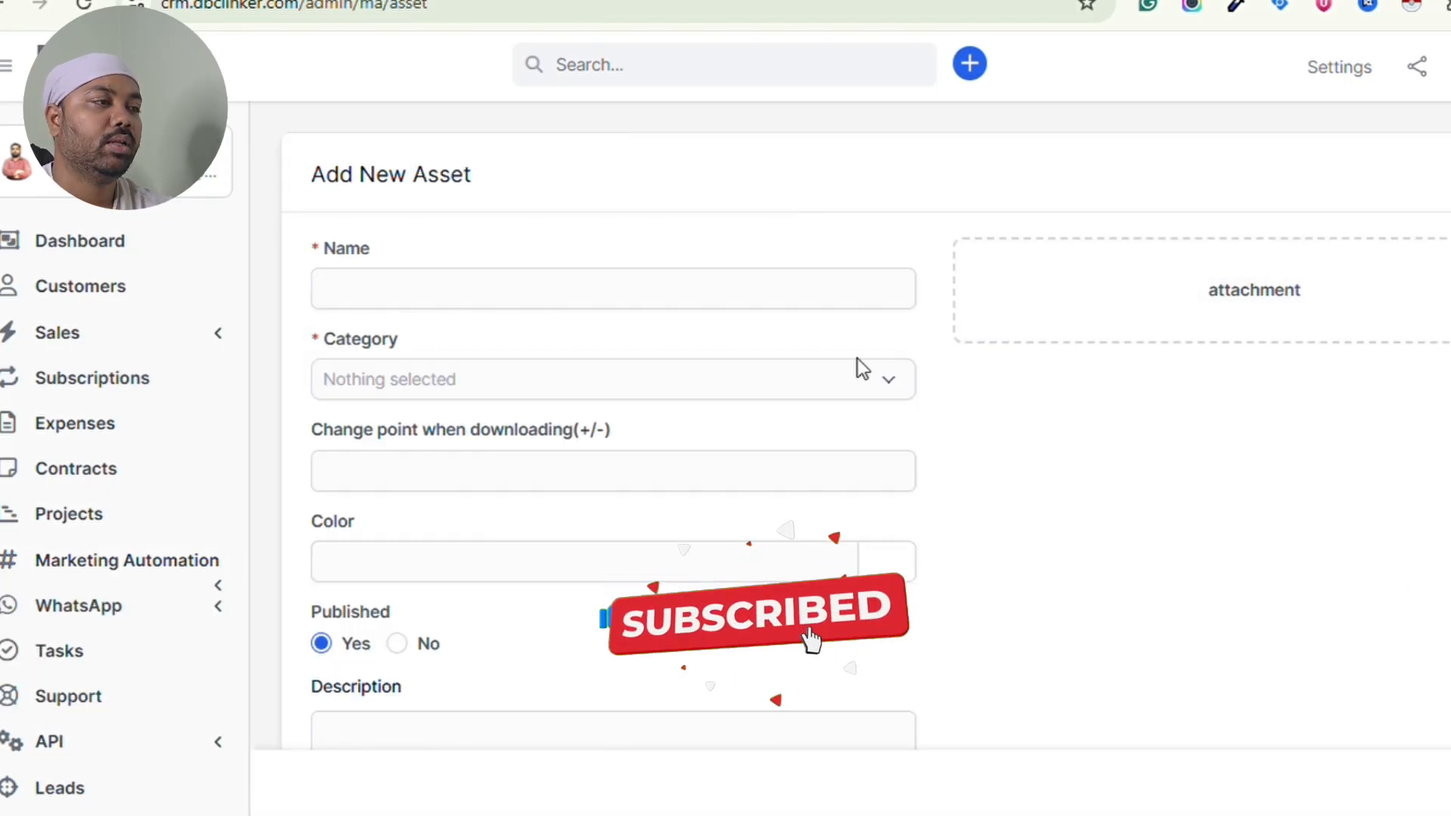
{"action": "left_click", "coordinate": [733, 300]}
{"action": "type", "text": "xyz"}
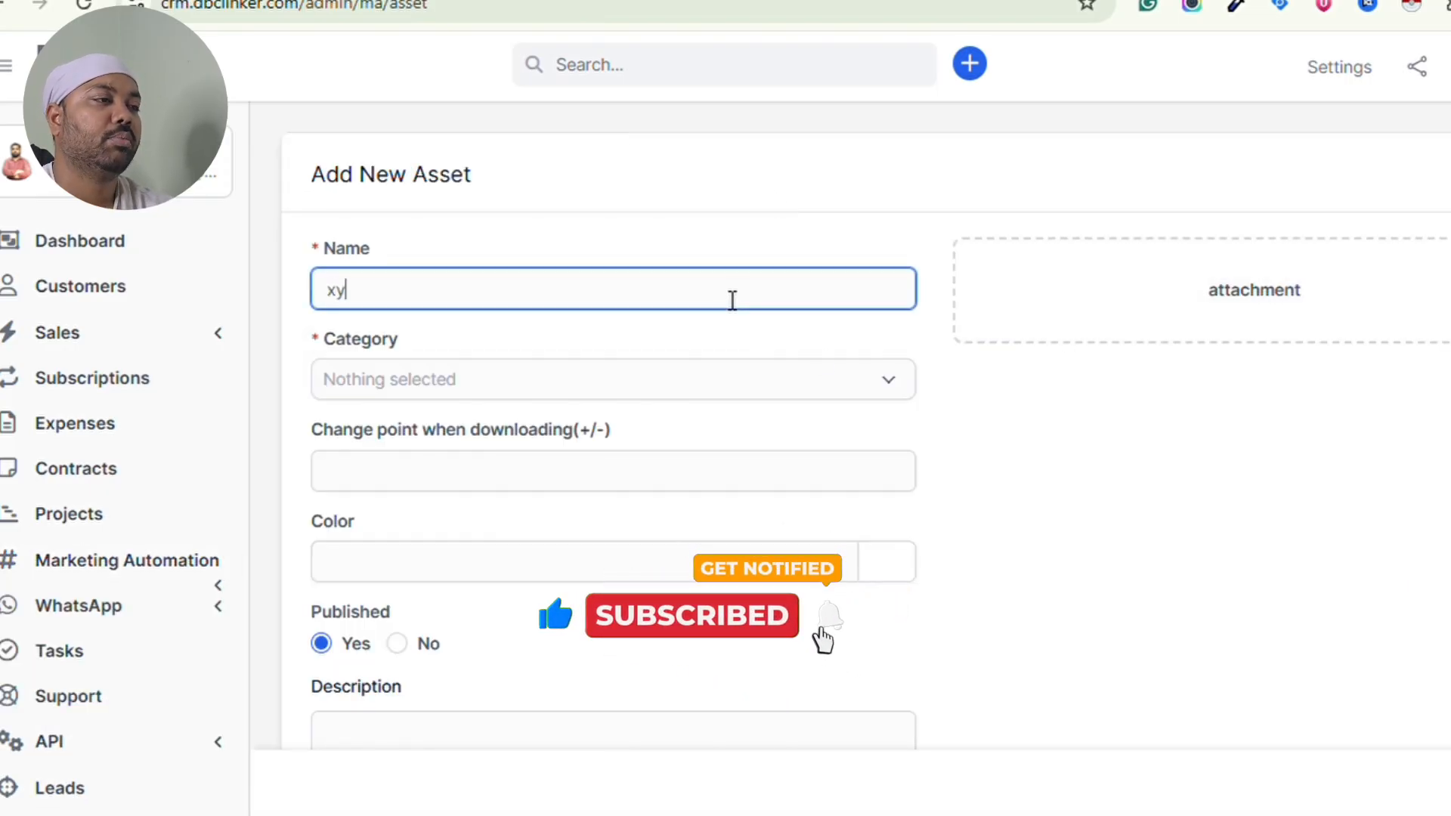
{"action": "left_click", "coordinate": [692, 389]}
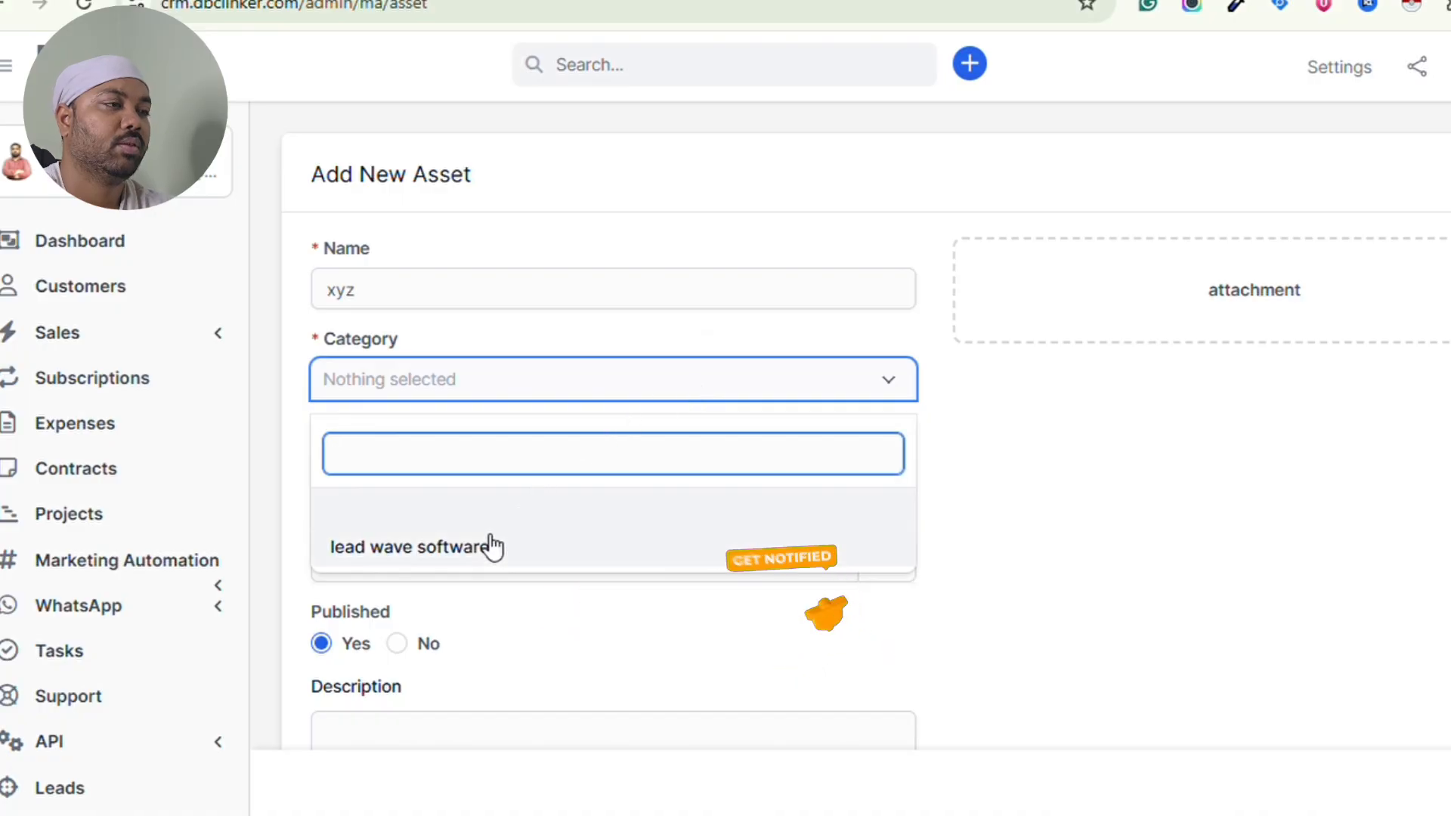
{"action": "left_click", "coordinate": [473, 552]}
{"action": "left_click", "coordinate": [439, 477]}
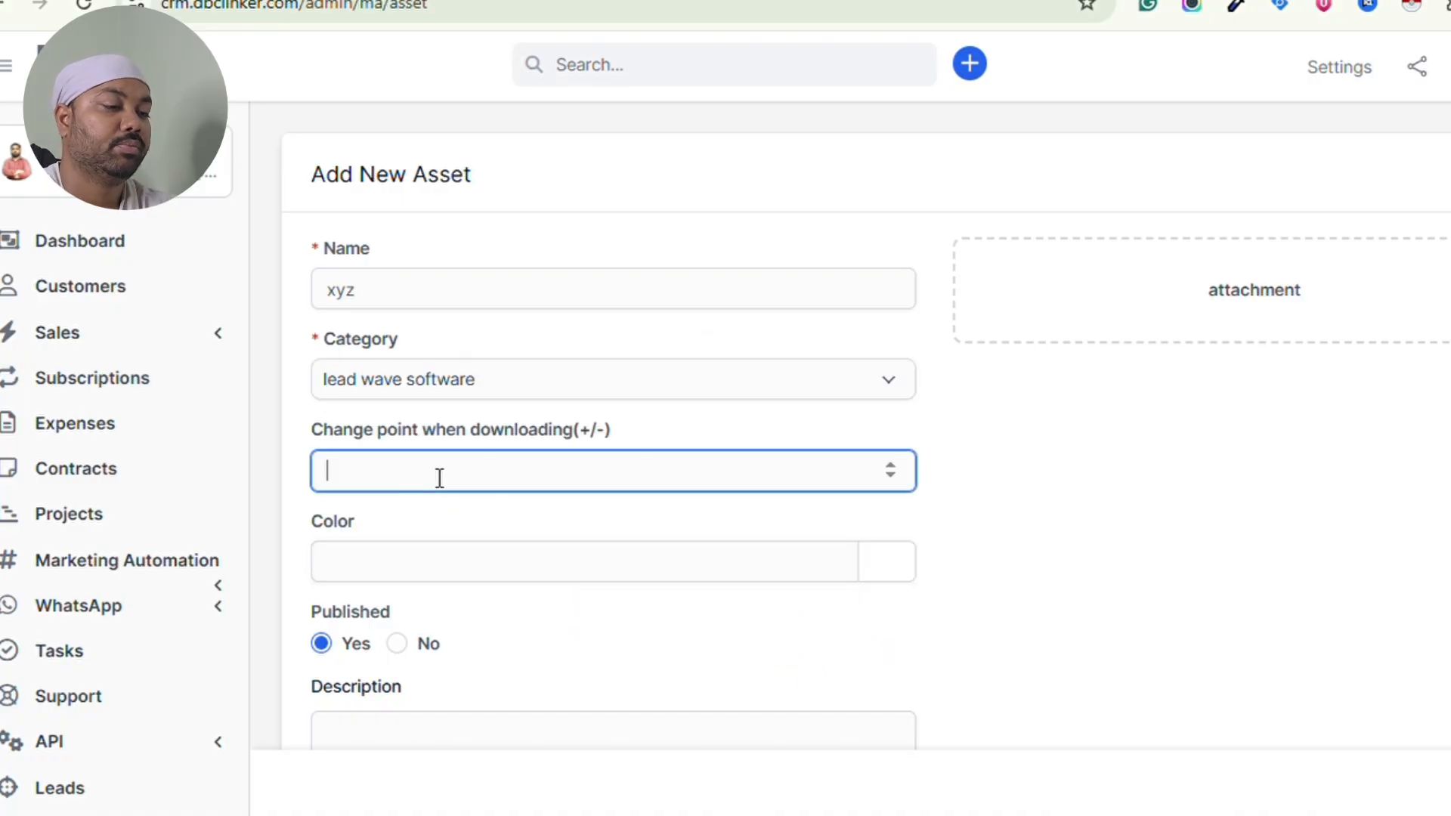
{"action": "type", "text": "1"}
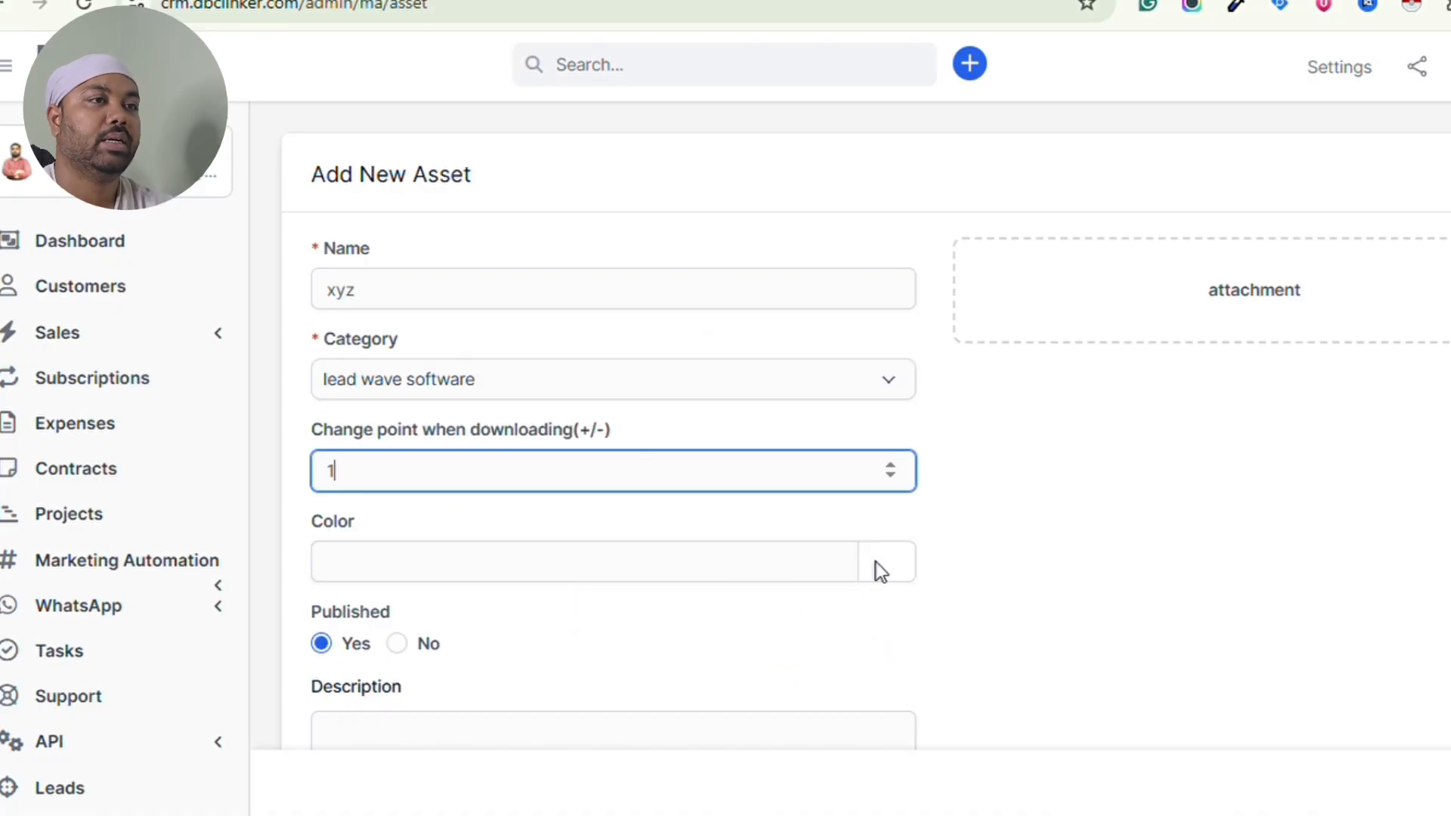
- Add the description 'demo porpose' and attach a file to the asset
{"action": "scroll", "coordinate": [704, 608], "scroll_direction": "down", "scroll_amount": 3}
{"action": "left_click", "coordinate": [554, 550]}
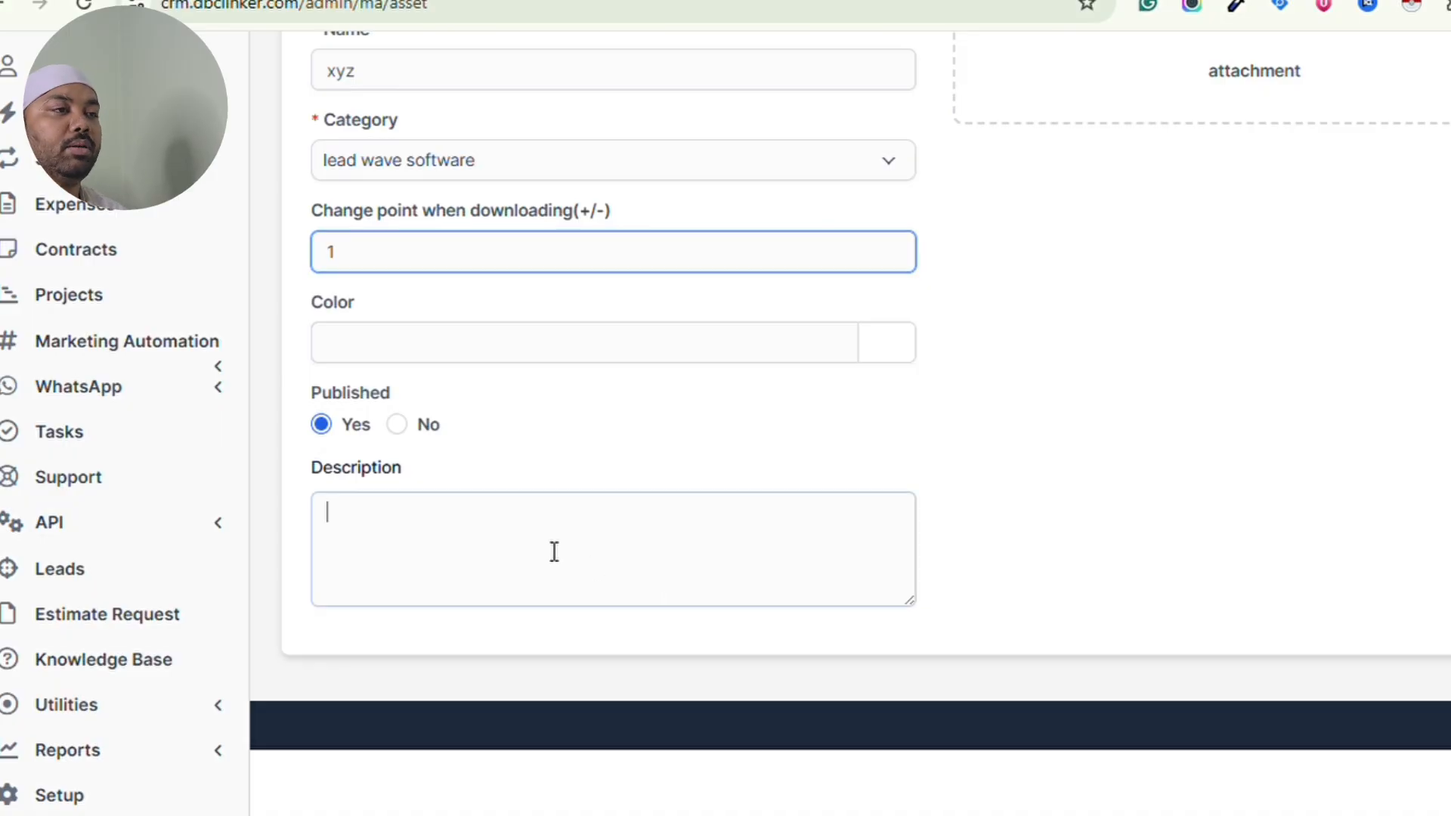
{"action": "type", "text": "demo p"}
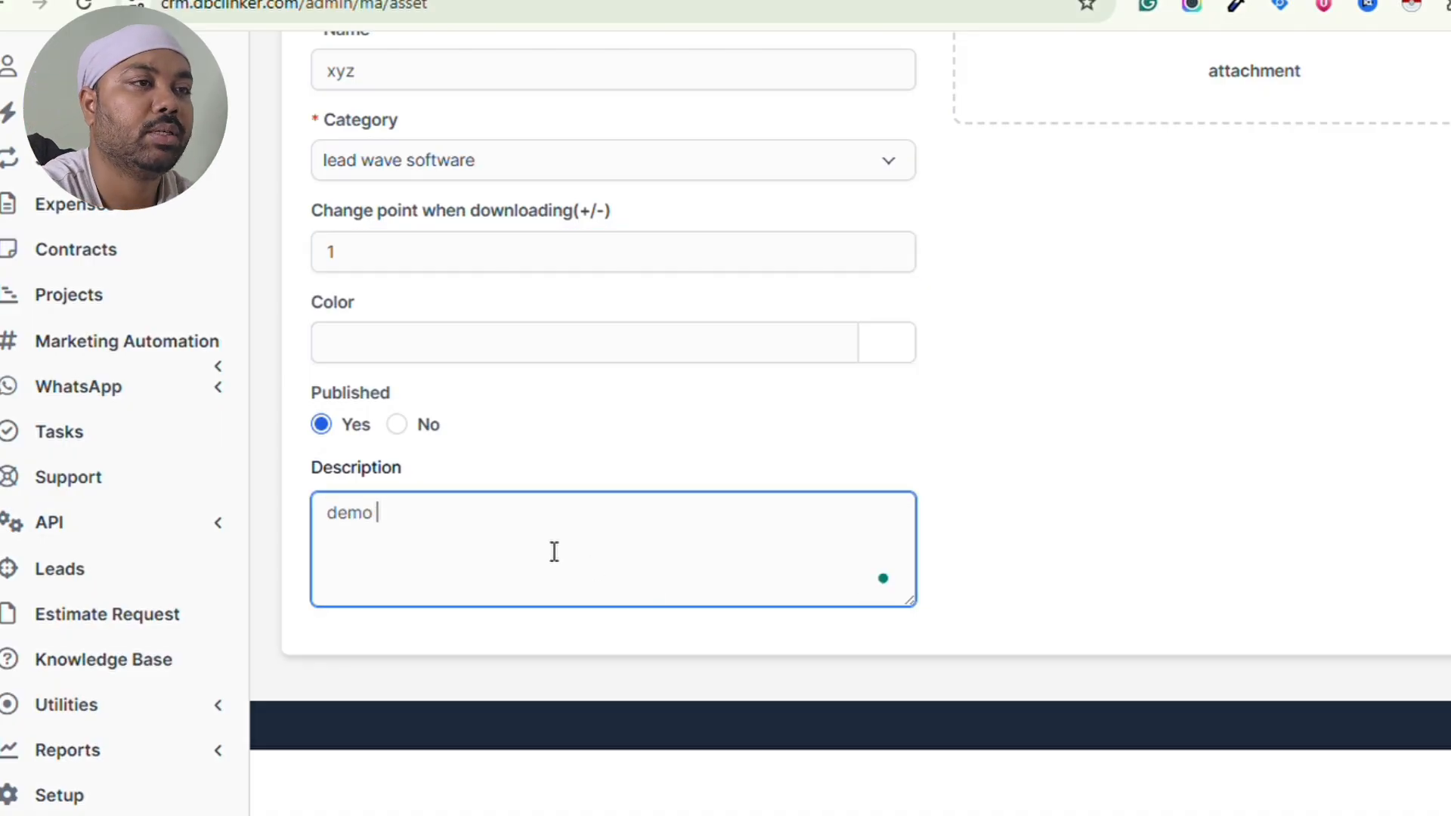
{"action": "type", "text": "orpose"}
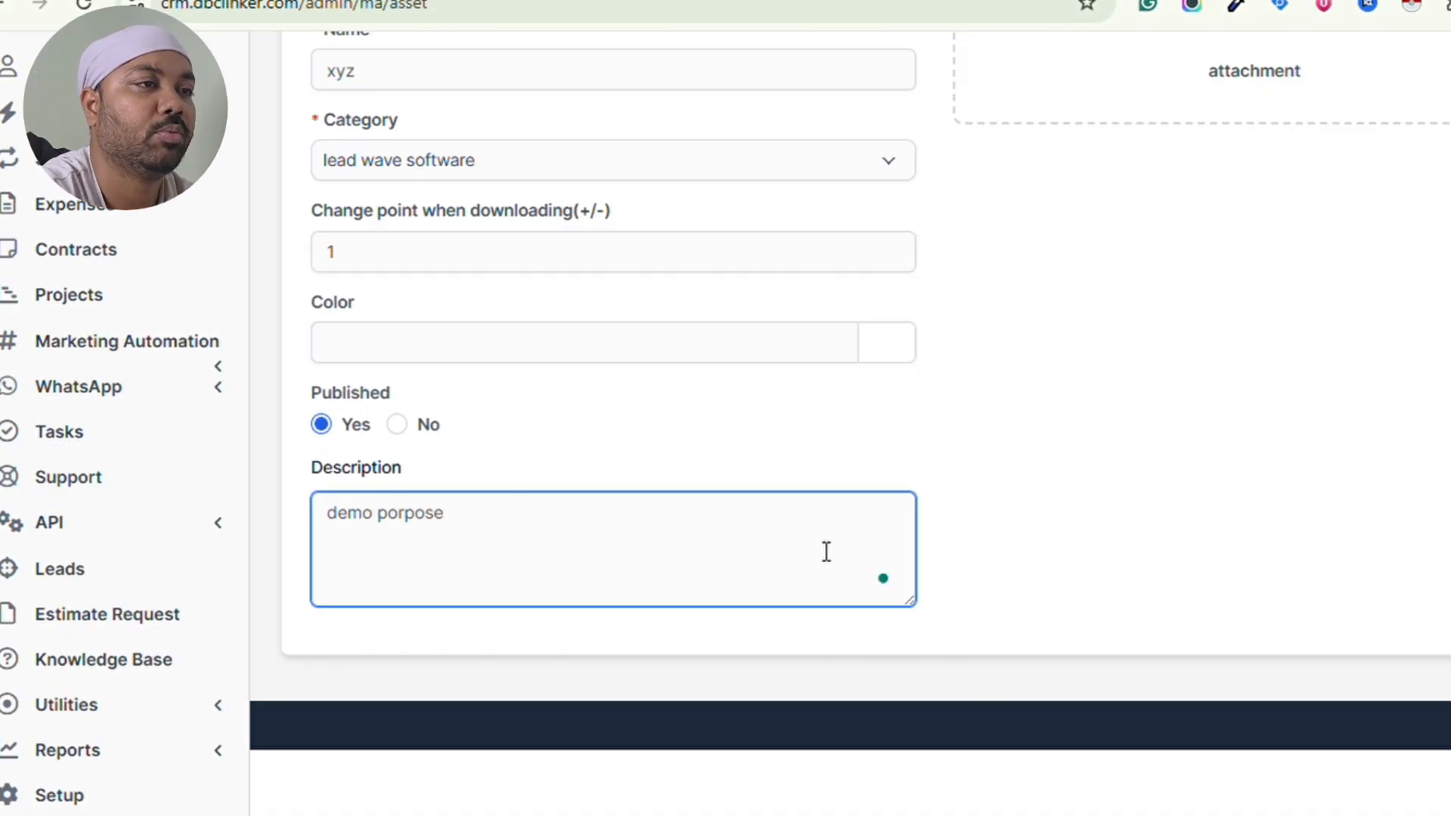
{"action": "scroll", "coordinate": [971, 435], "scroll_direction": "up", "scroll_amount": 3}
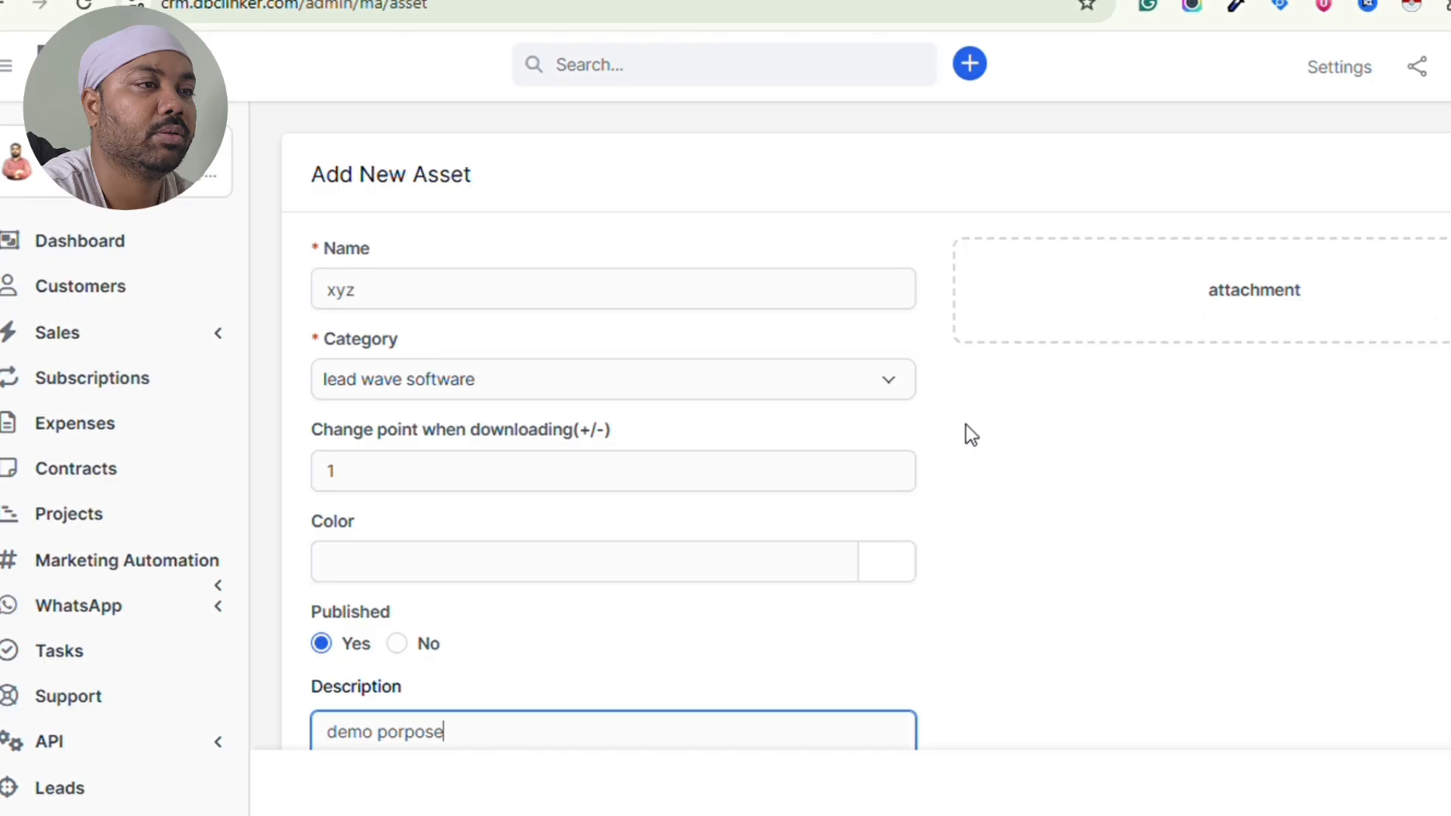
{"action": "left_click", "coordinate": [1267, 290]}
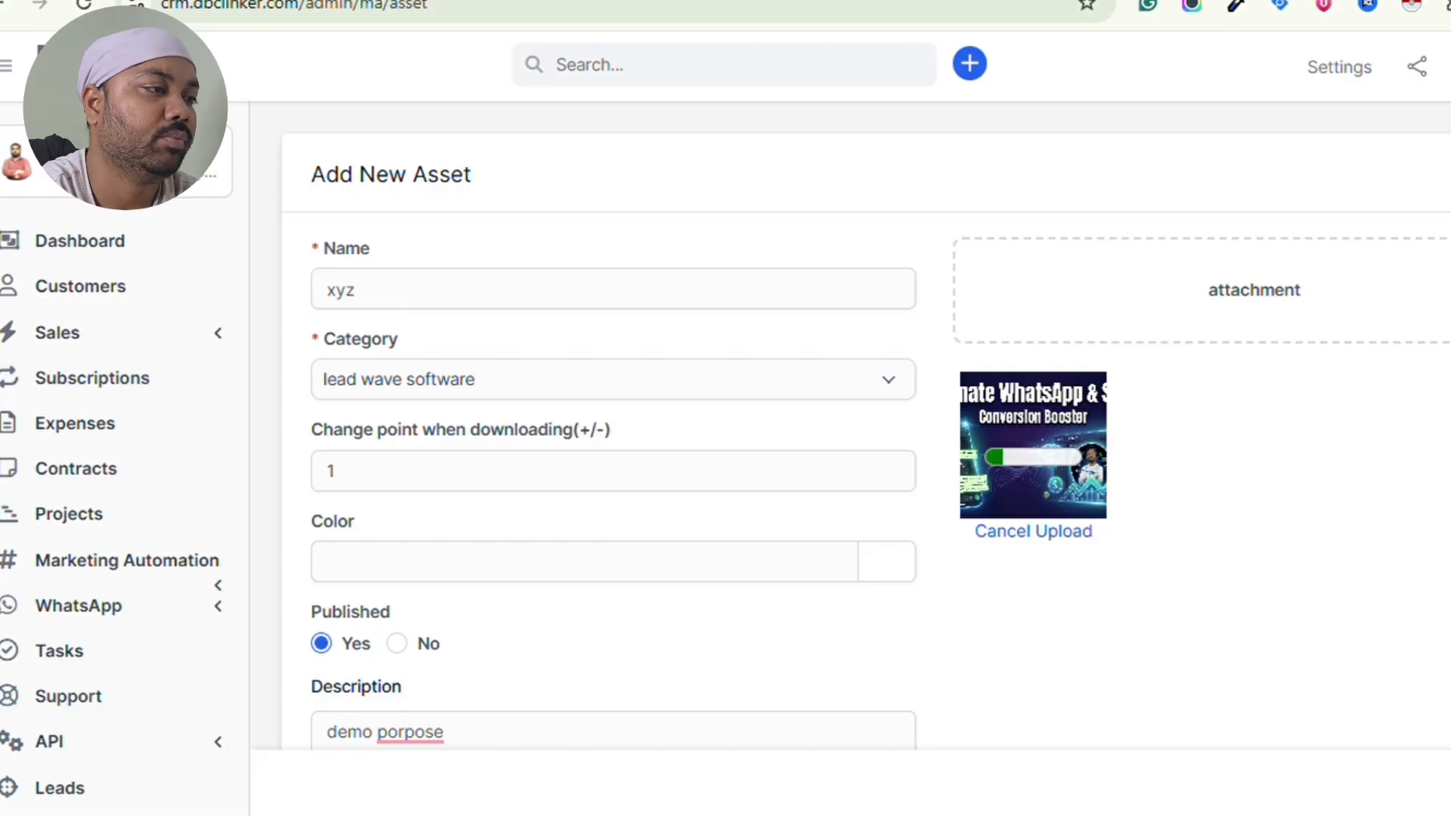
- Correct the description's misspelling so it reads 'demo purpose'
{"action": "scroll", "coordinate": [794, 597], "scroll_direction": "down", "scroll_amount": 2}
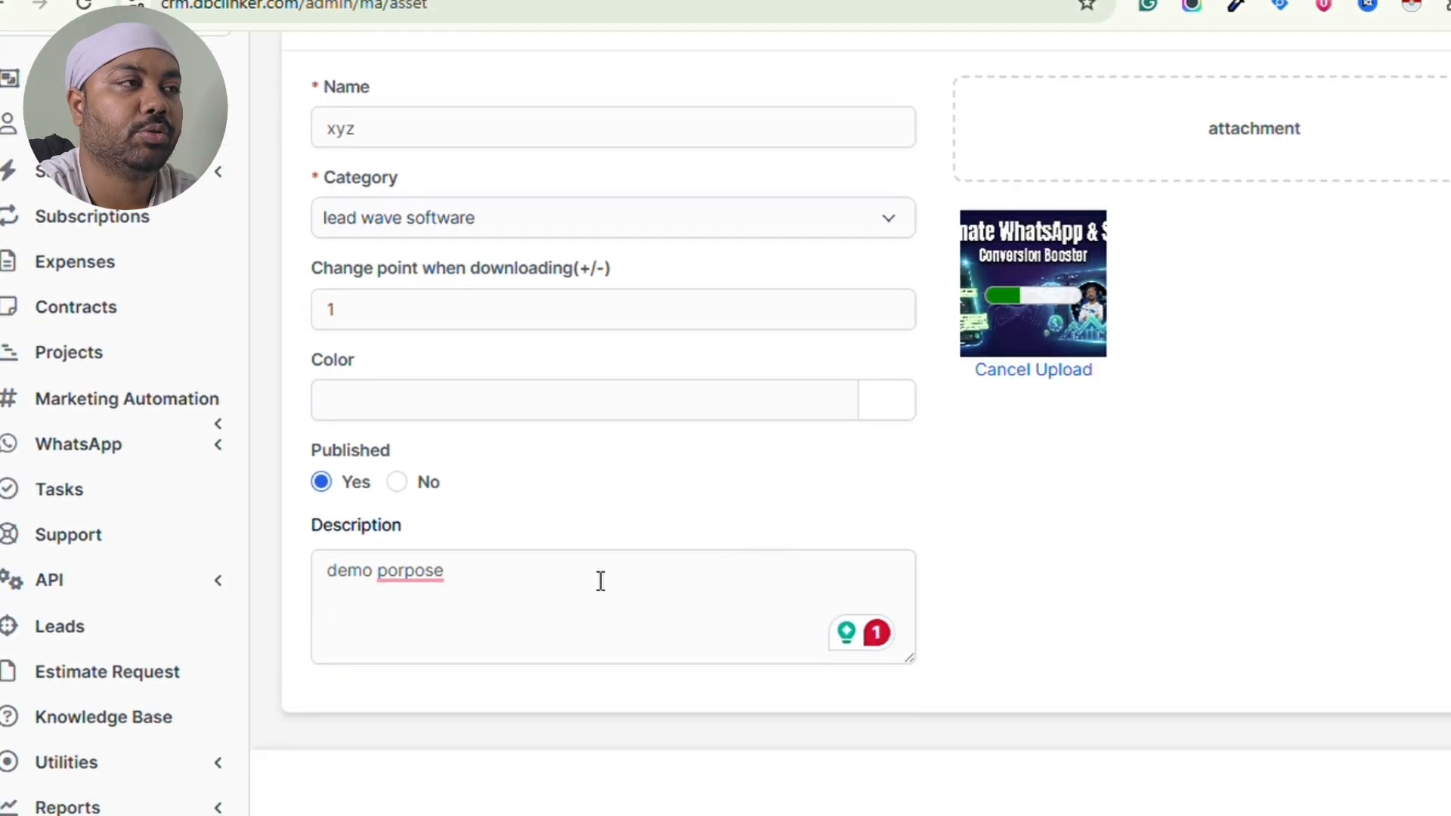
{"action": "mouse_move", "coordinate": [1043, 310]}
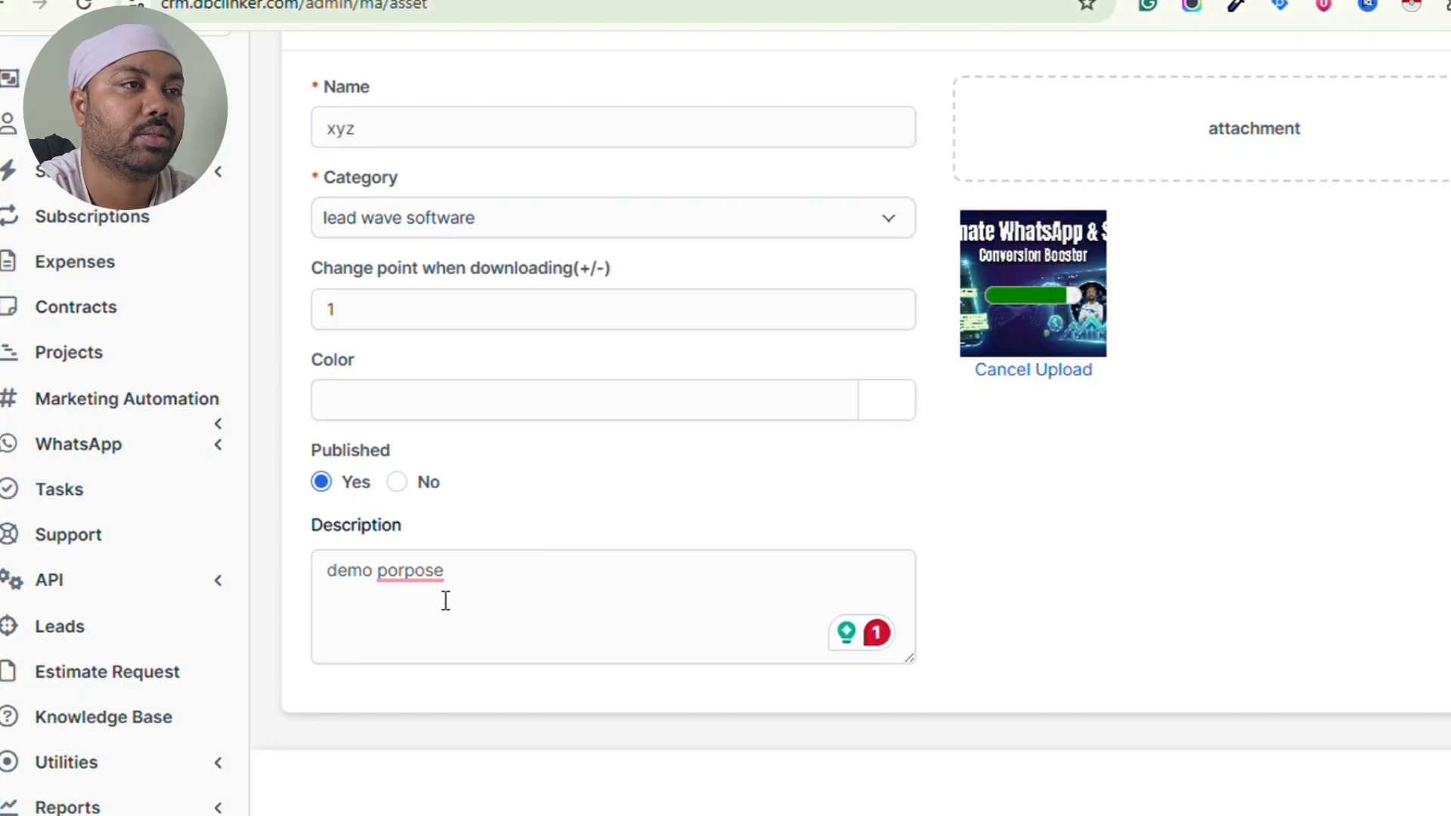
{"action": "mouse_move", "coordinate": [424, 589]}
{"action": "left_click", "coordinate": [446, 638]}
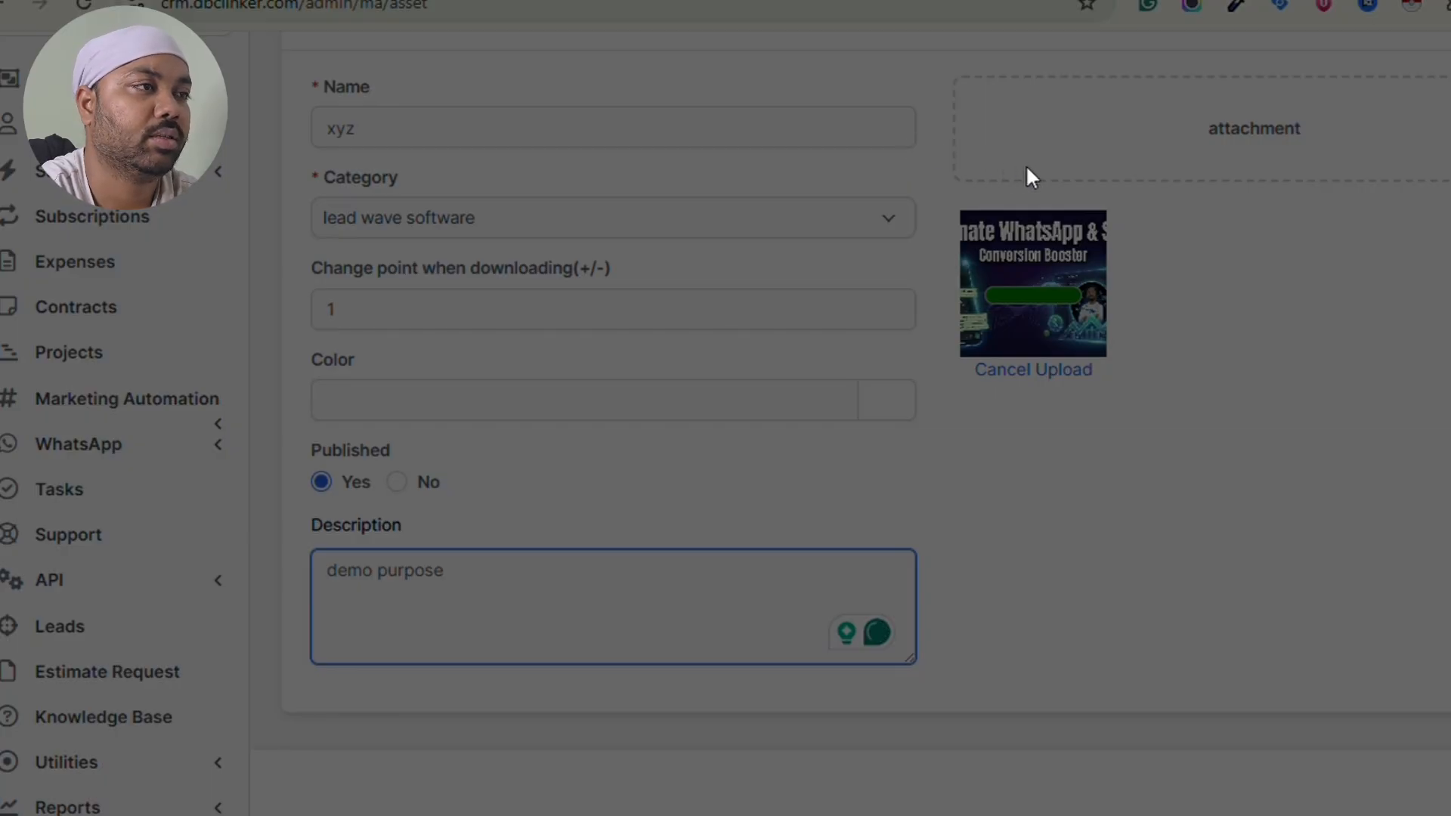
{"action": "scroll", "coordinate": [1180, 401], "scroll_direction": "up", "scroll_amount": 2}
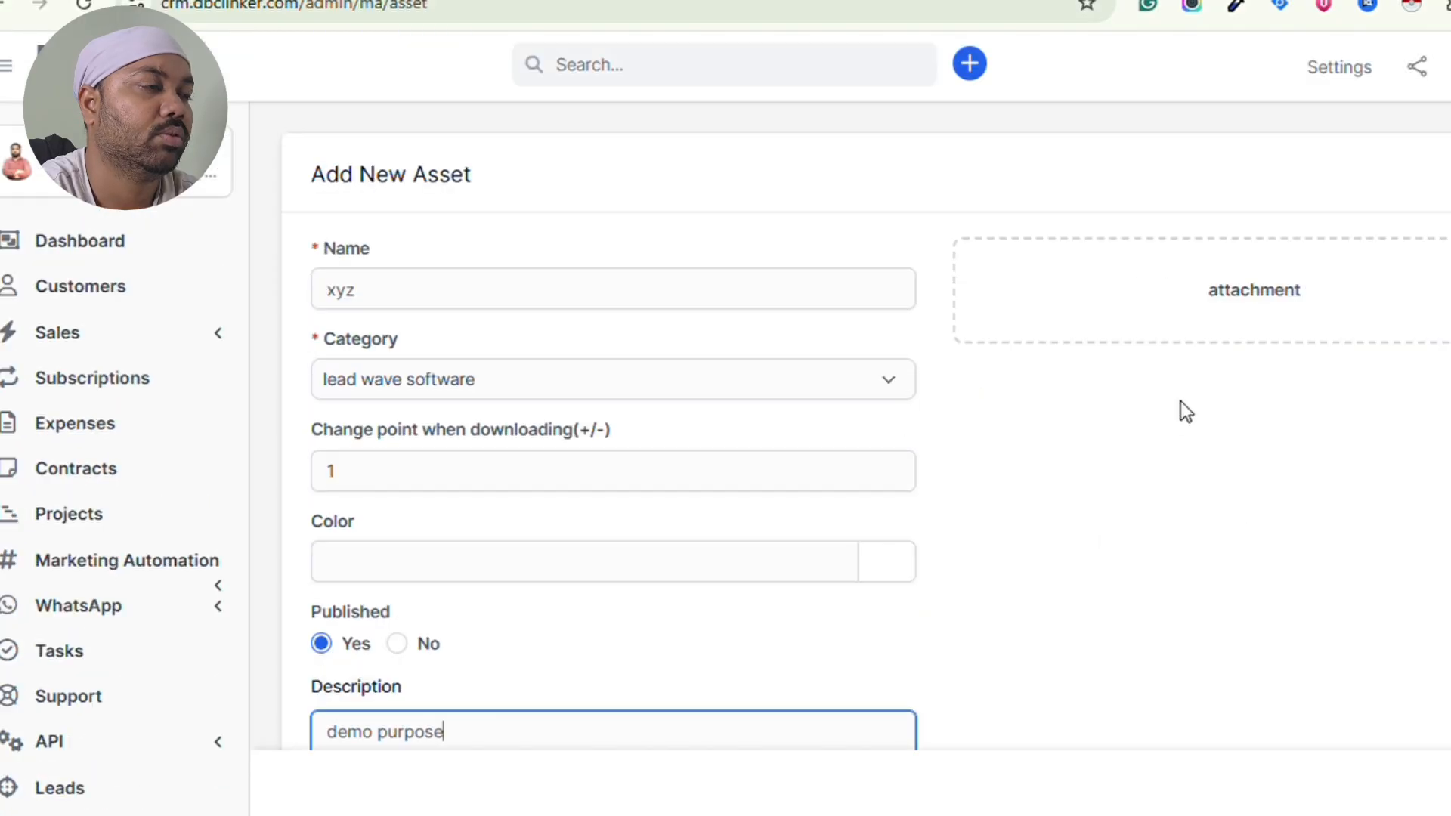
{"action": "scroll", "coordinate": [1180, 402], "scroll_direction": "down", "scroll_amount": 3}
{"action": "scroll", "coordinate": [1181, 401], "scroll_direction": "up", "scroll_amount": 3}
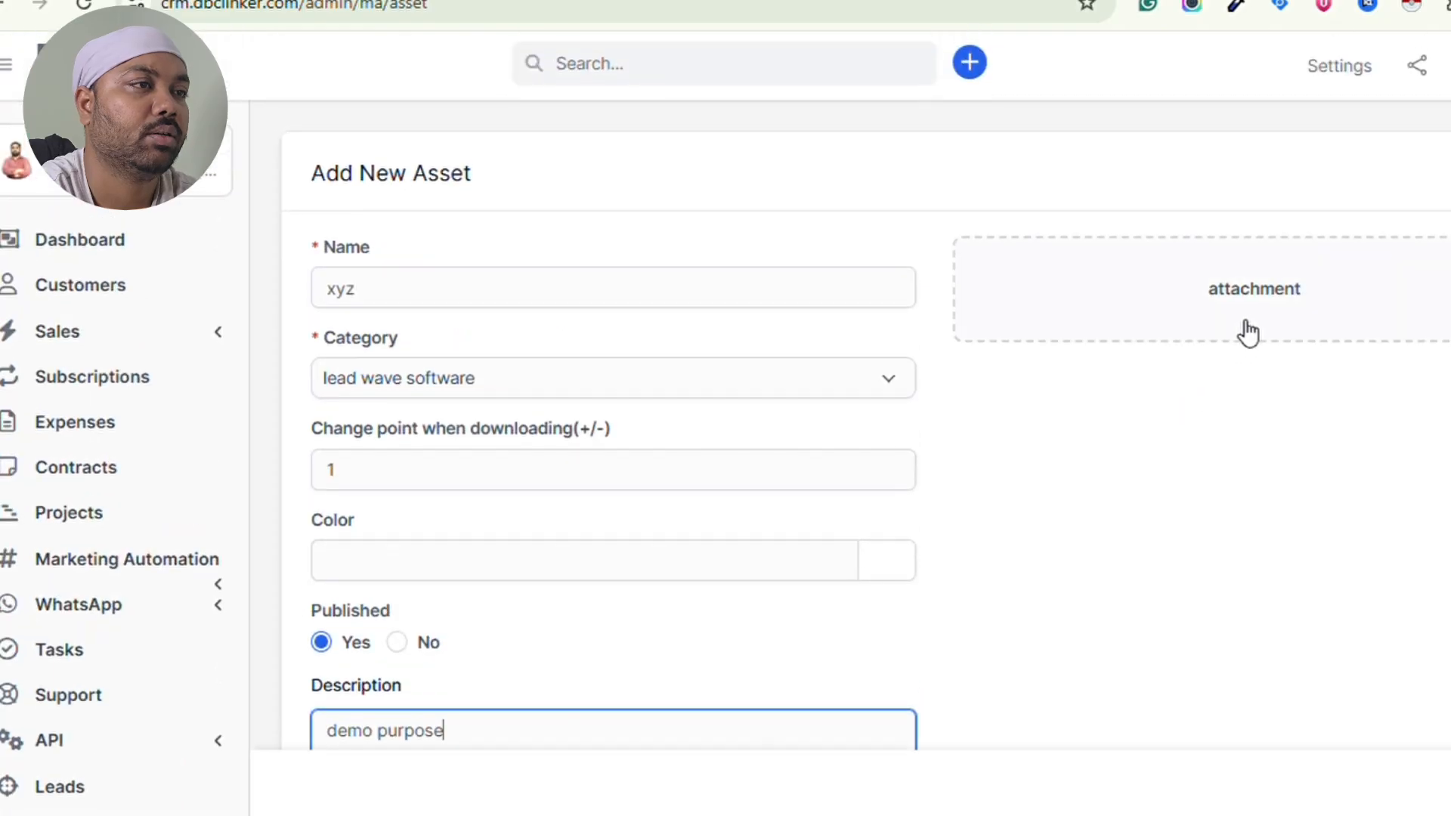
- Save the xyz asset, copy its Download URL, and open a new browser tab
{"action": "left_click", "coordinate": [1261, 294]}
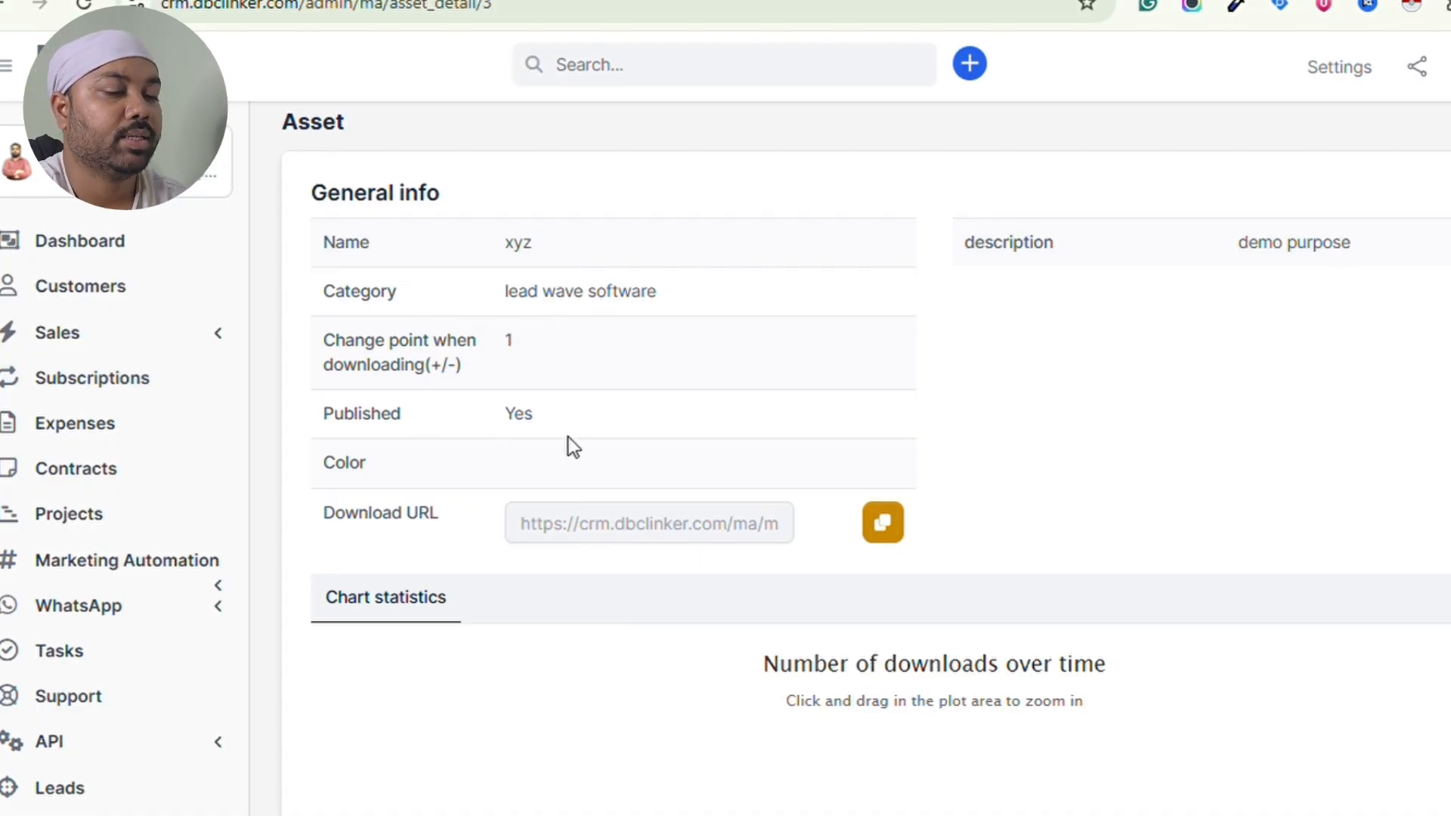
{"action": "left_click", "coordinate": [882, 528]}
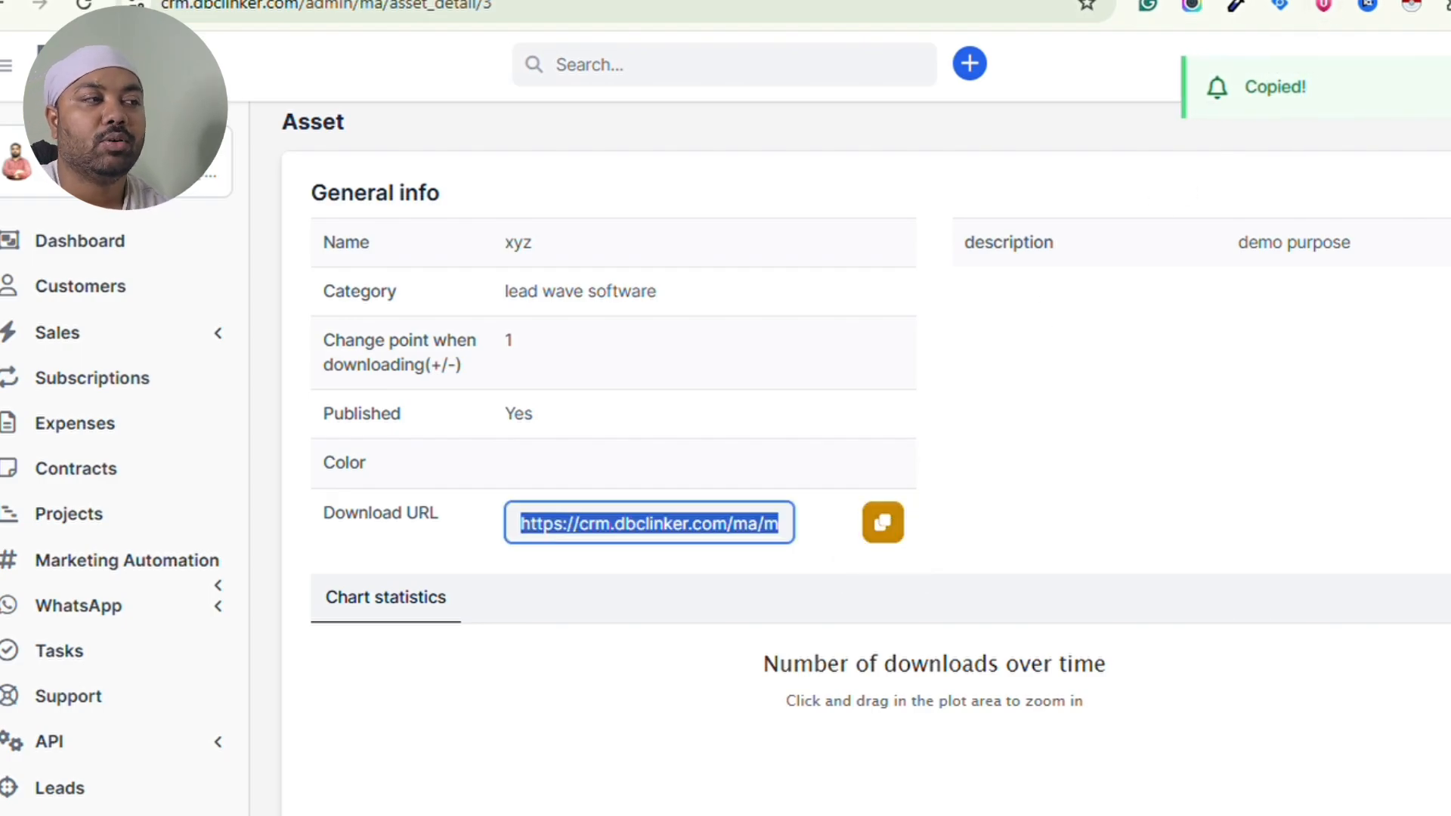
{"action": "key", "text": "ctrl+t"}
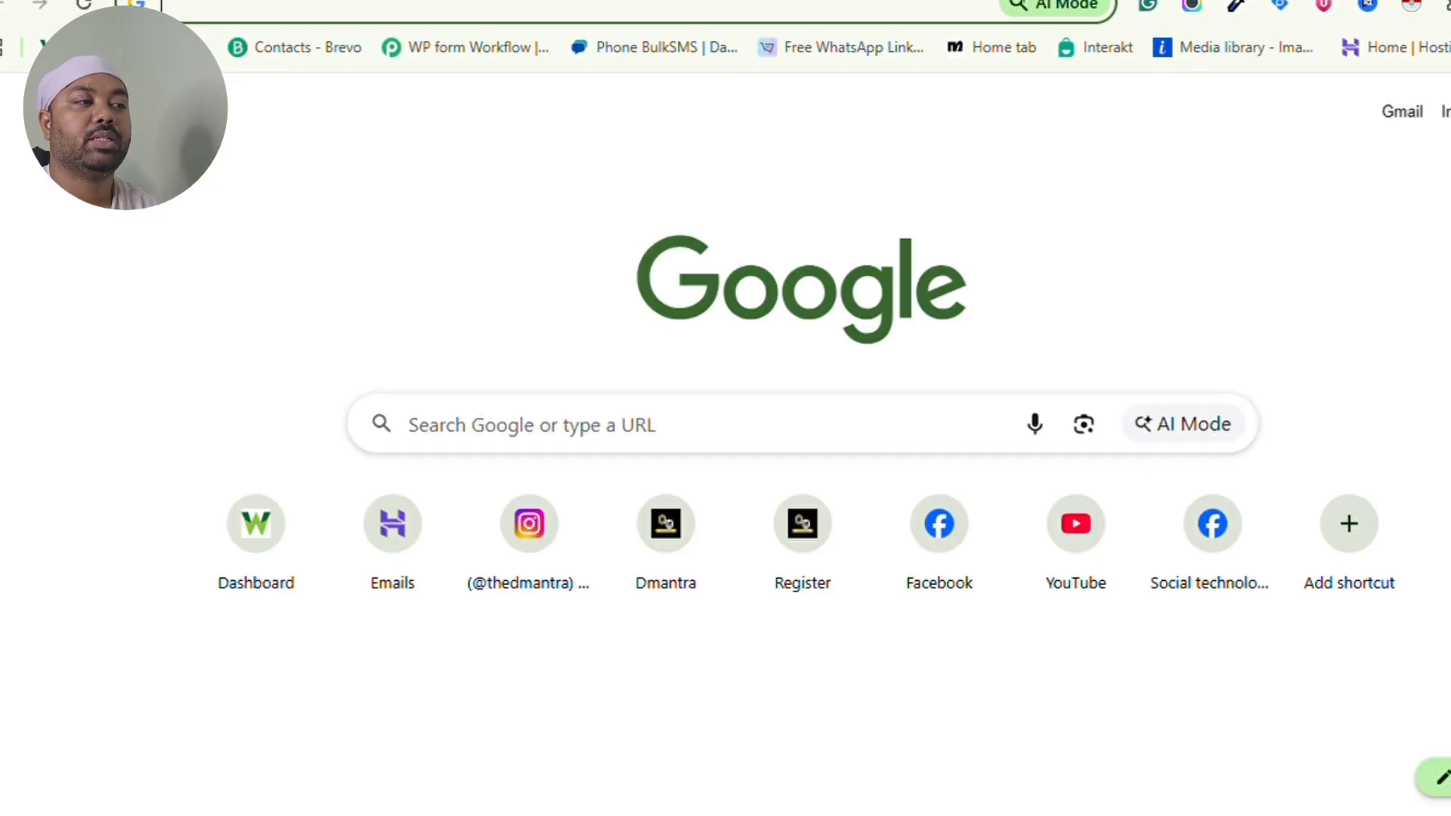
- Paste and load the xyz asset's download URL, then close that tab to return to the CRM
{"action": "key", "text": "ctrl+v"}
{"action": "key", "text": "Return"}
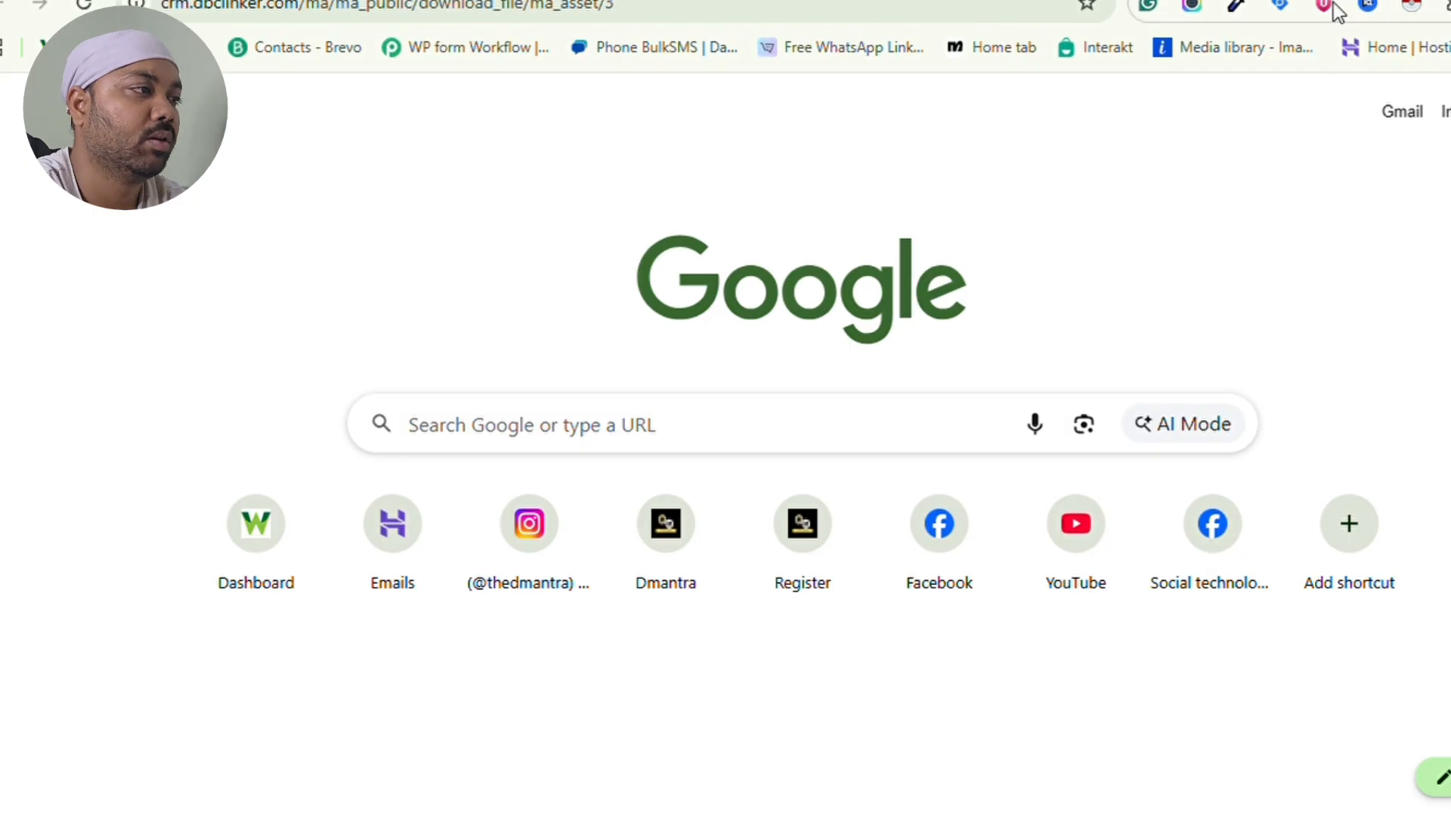
{"action": "key", "text": "ctrl+w"}
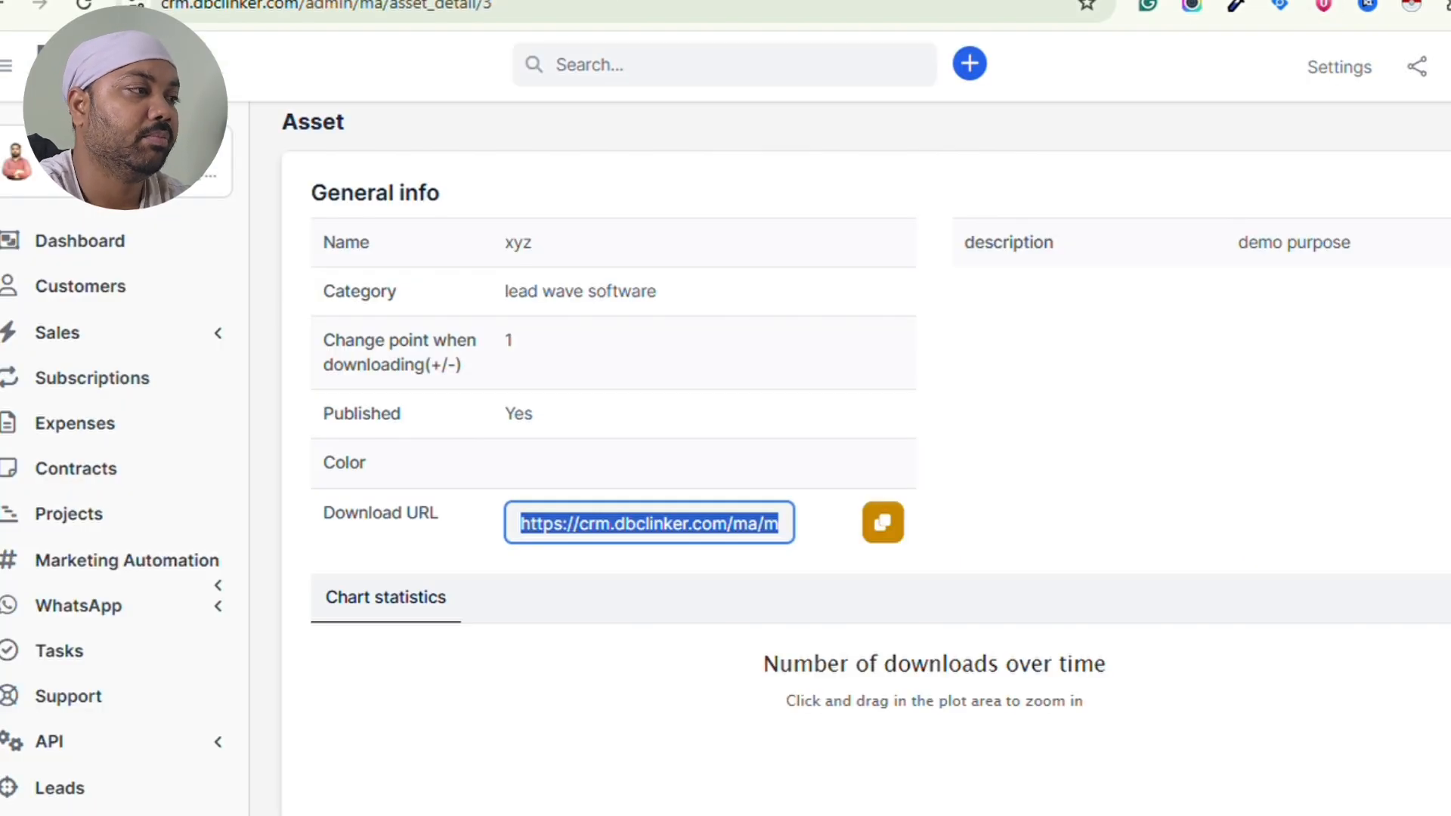
- Expand Marketing Automation and switch Components to the Forms list showing the Marketing automation form
{"action": "scroll", "coordinate": [878, 404], "scroll_direction": "down", "scroll_amount": 2}
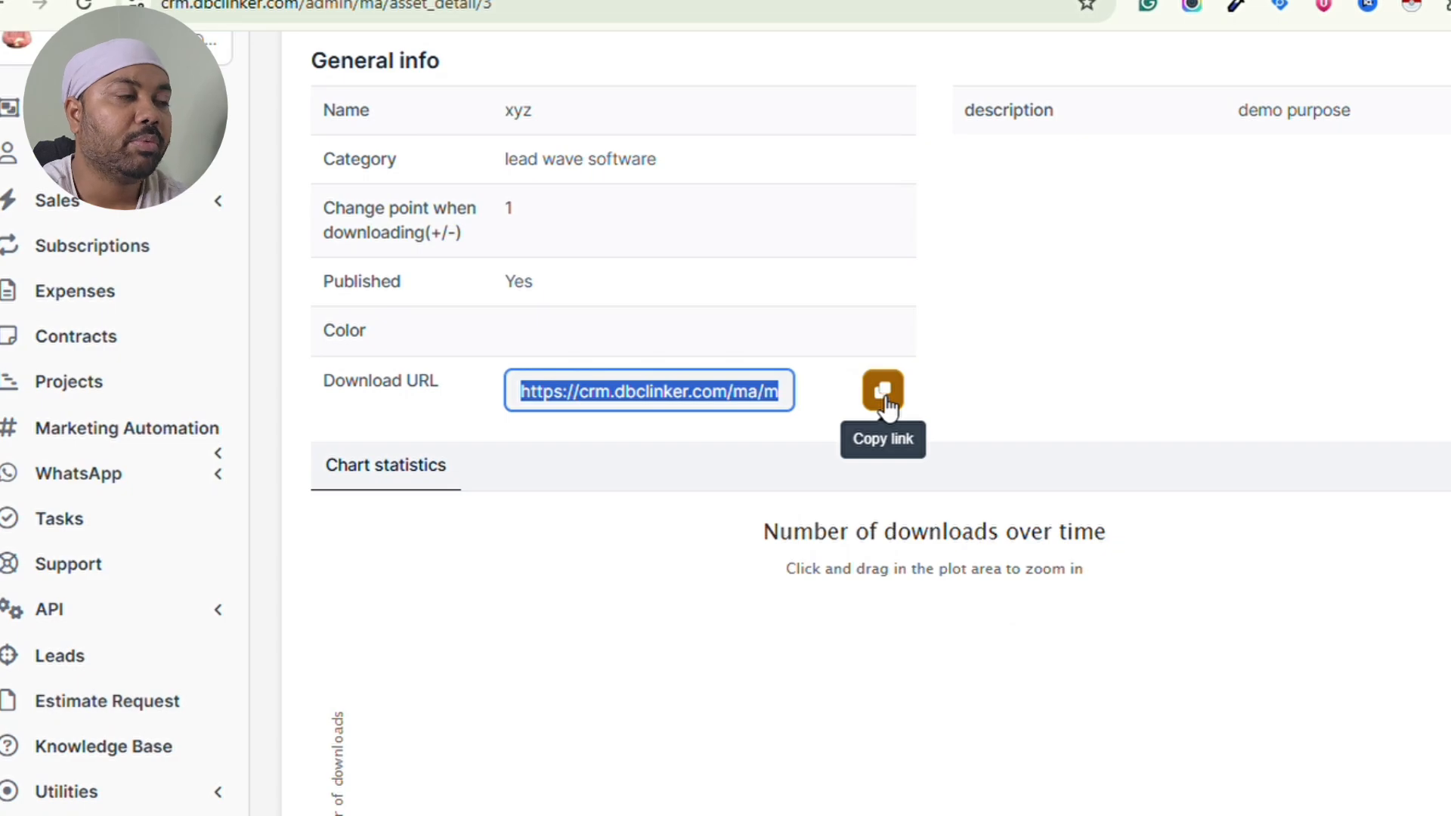
{"action": "left_click", "coordinate": [168, 442]}
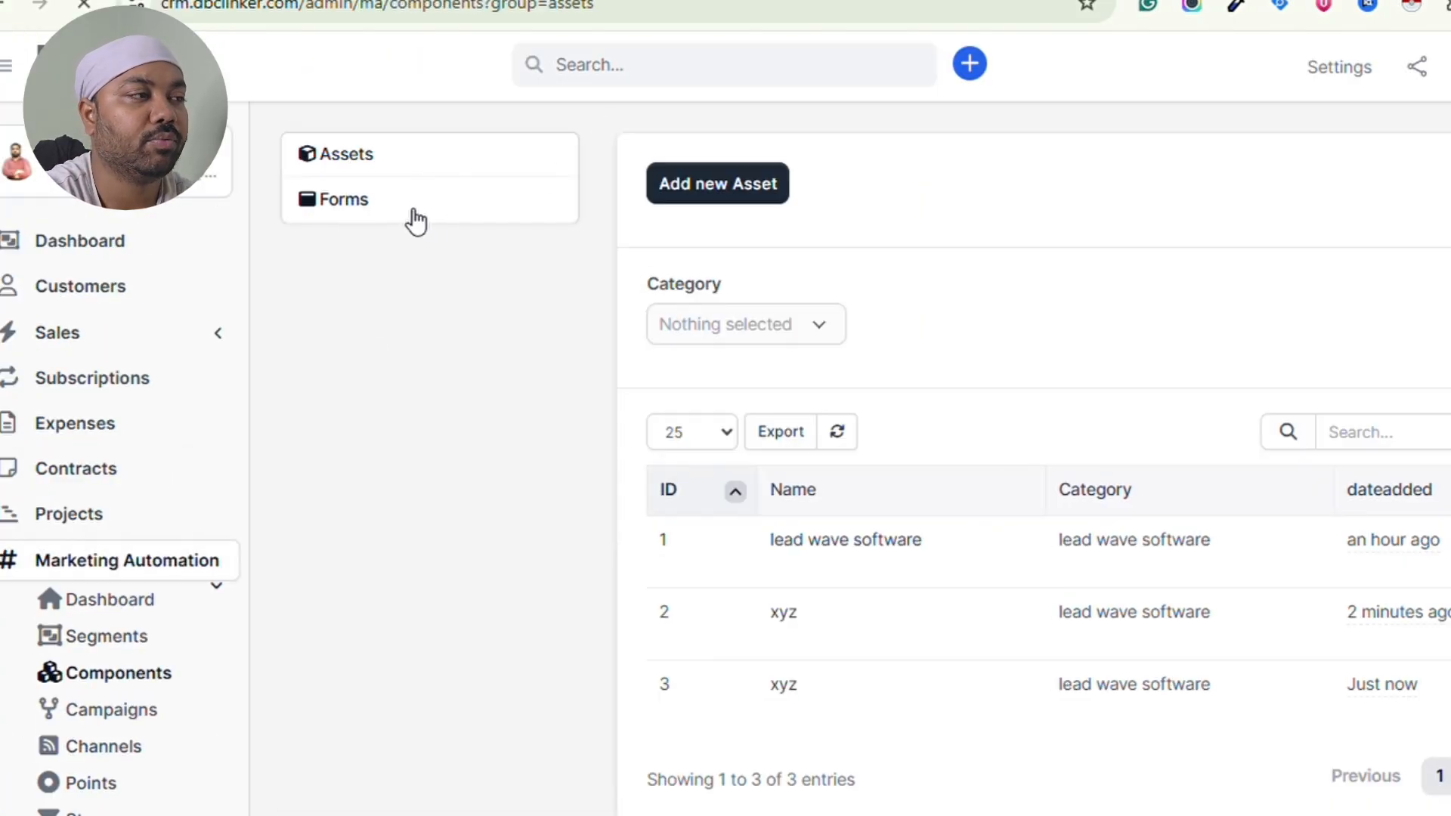
{"action": "left_click", "coordinate": [414, 213]}
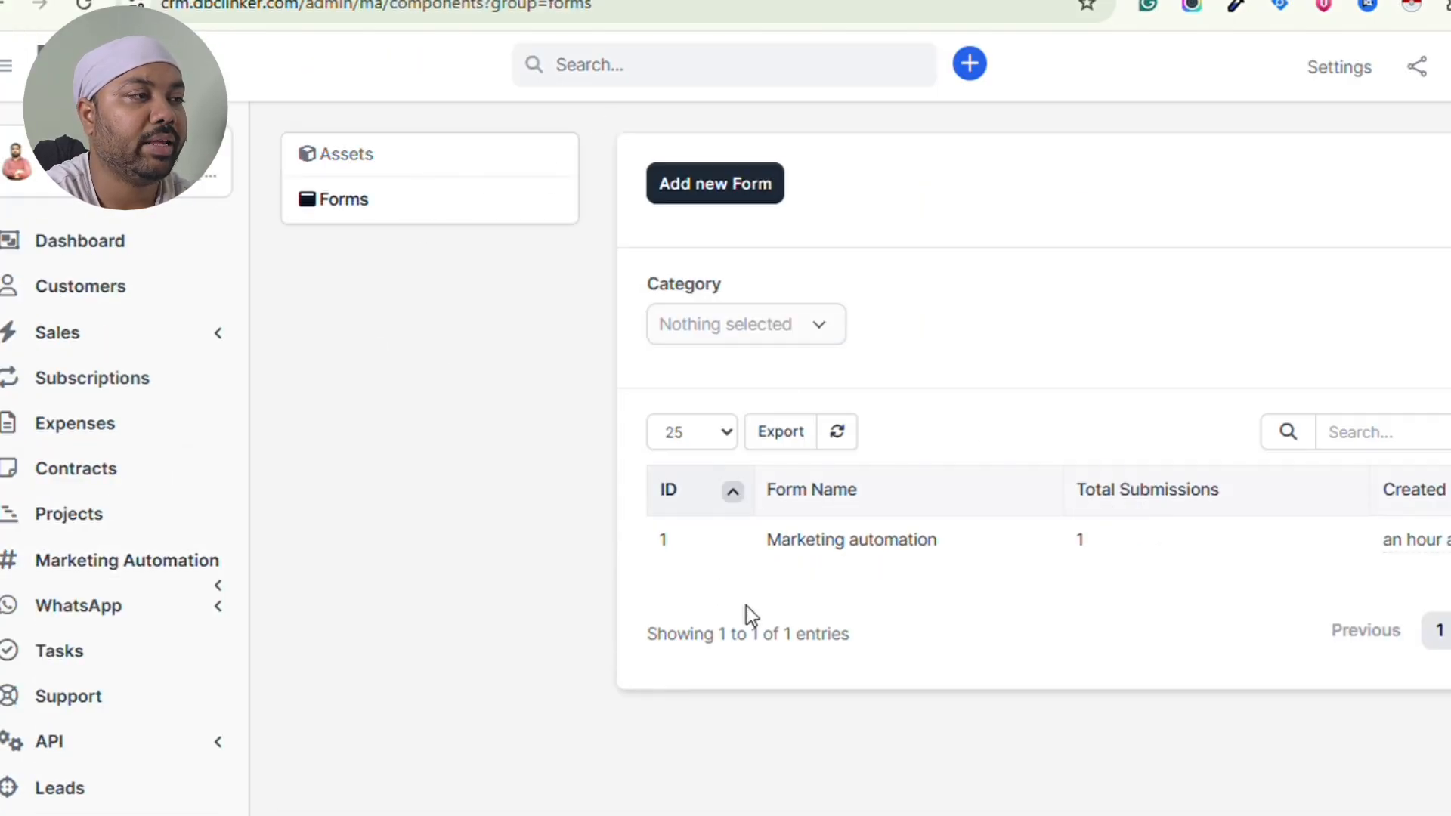
{"action": "mouse_move", "coordinate": [877, 570]}
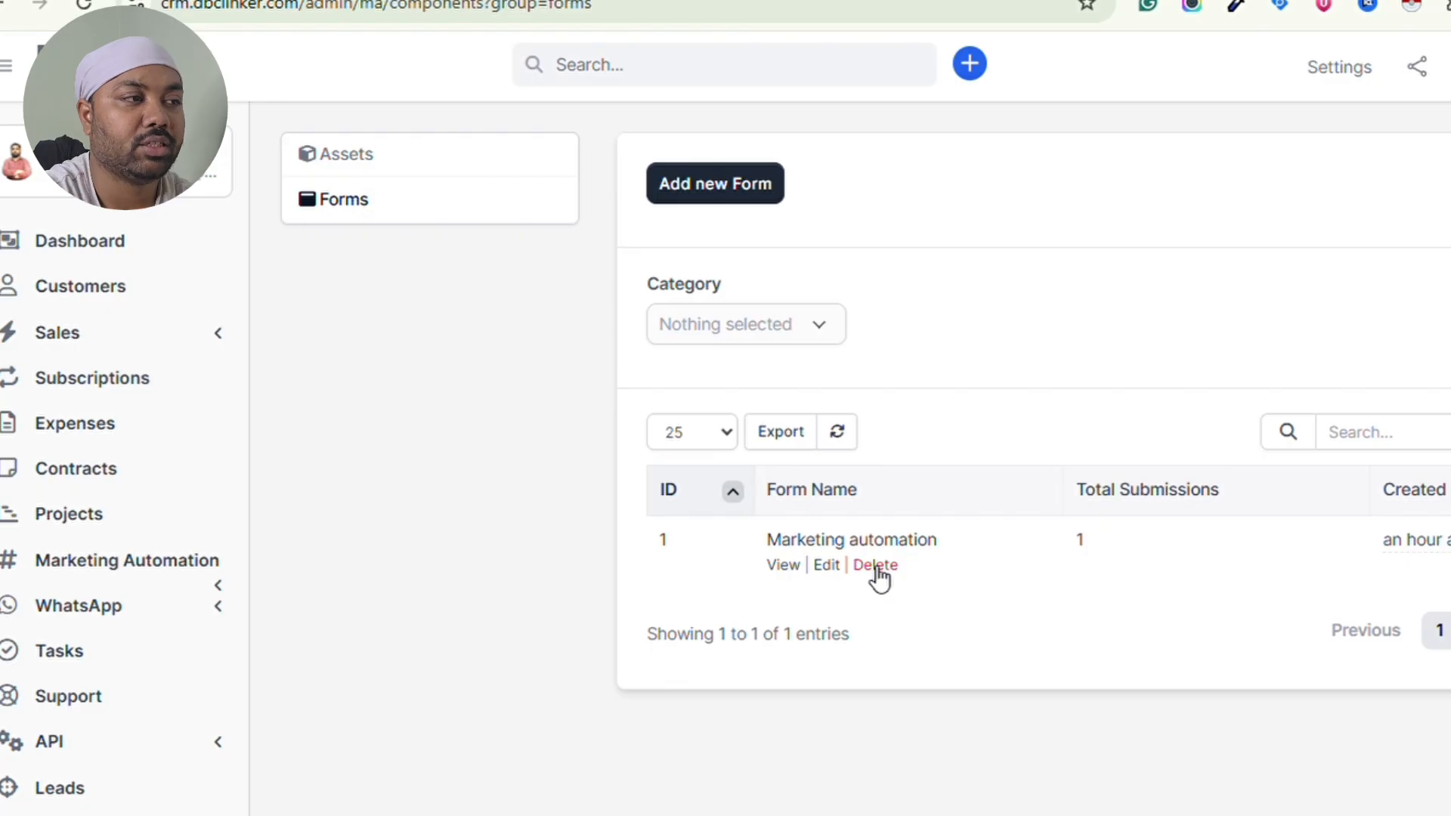
- Start a new form and set it to display a thank-you message after submission
{"action": "left_click", "coordinate": [735, 189]}
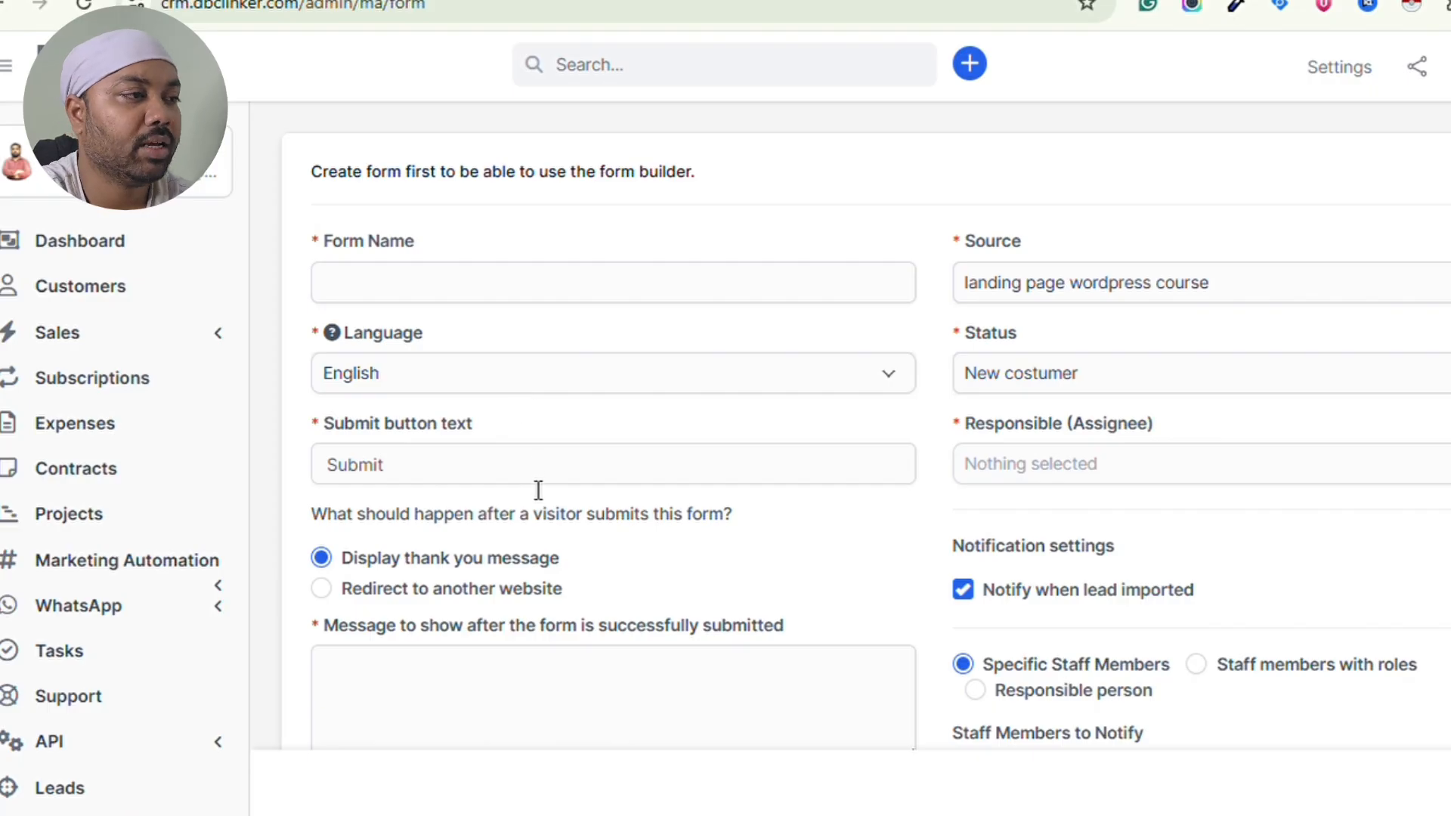
{"action": "scroll", "coordinate": [538, 491], "scroll_direction": "down", "scroll_amount": 2}
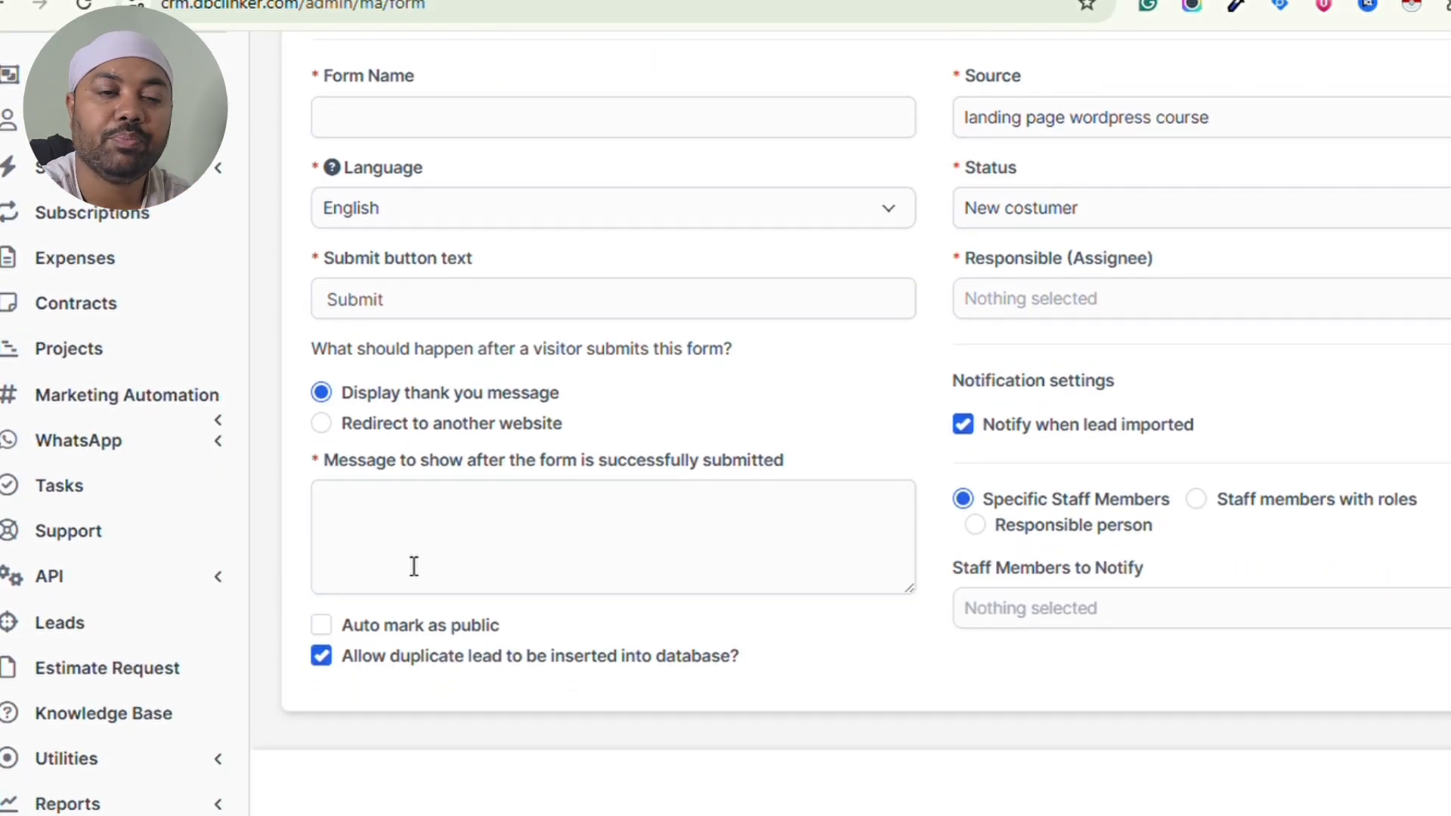
{"action": "left_click", "coordinate": [322, 422]}
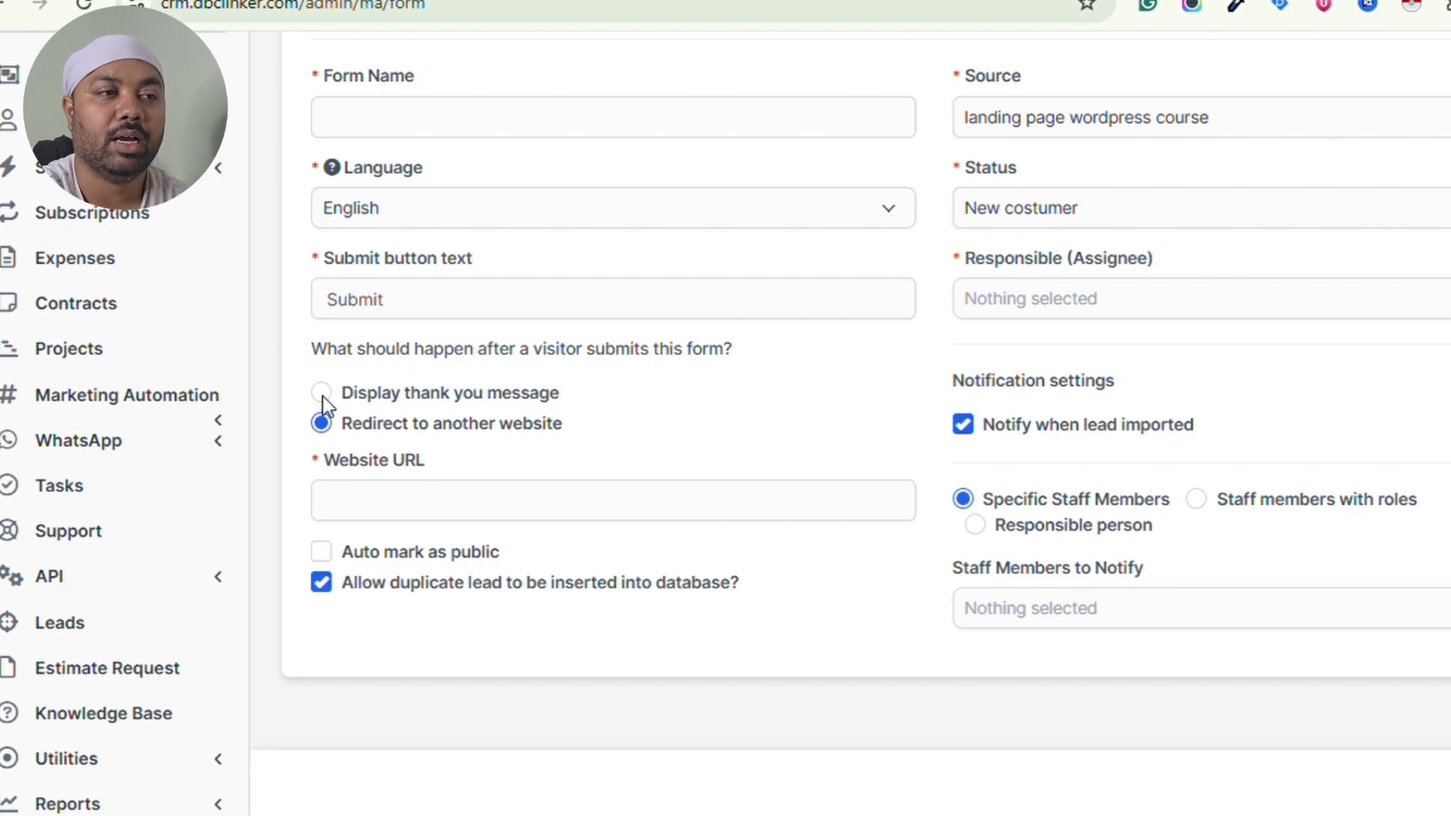
{"action": "left_click", "coordinate": [321, 393]}
- Choose Youtube as the form's lead source, then abandon the form and go back to Forms
{"action": "scroll", "coordinate": [518, 463], "scroll_direction": "up", "scroll_amount": 2}
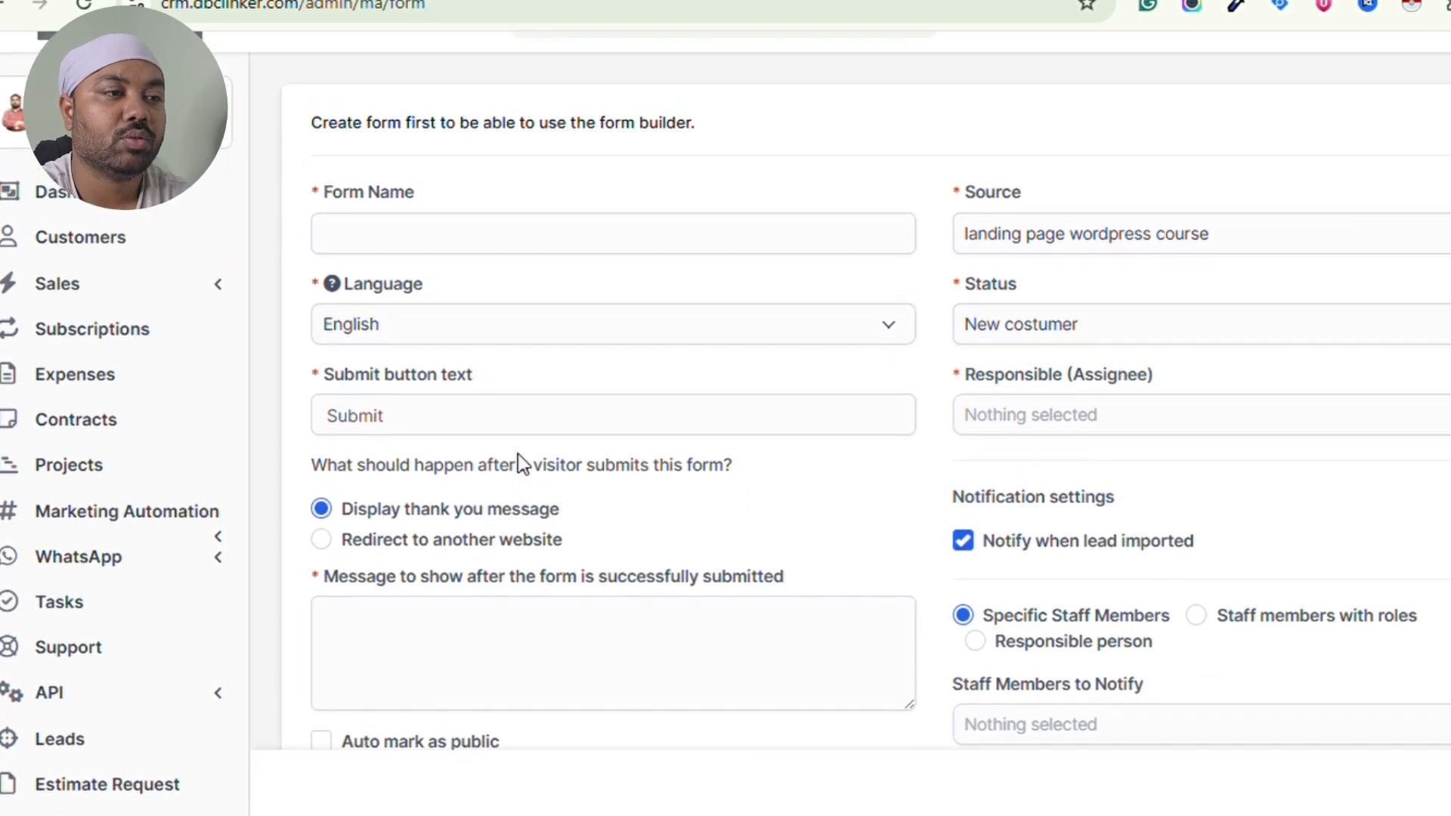
{"action": "left_click", "coordinate": [1368, 242]}
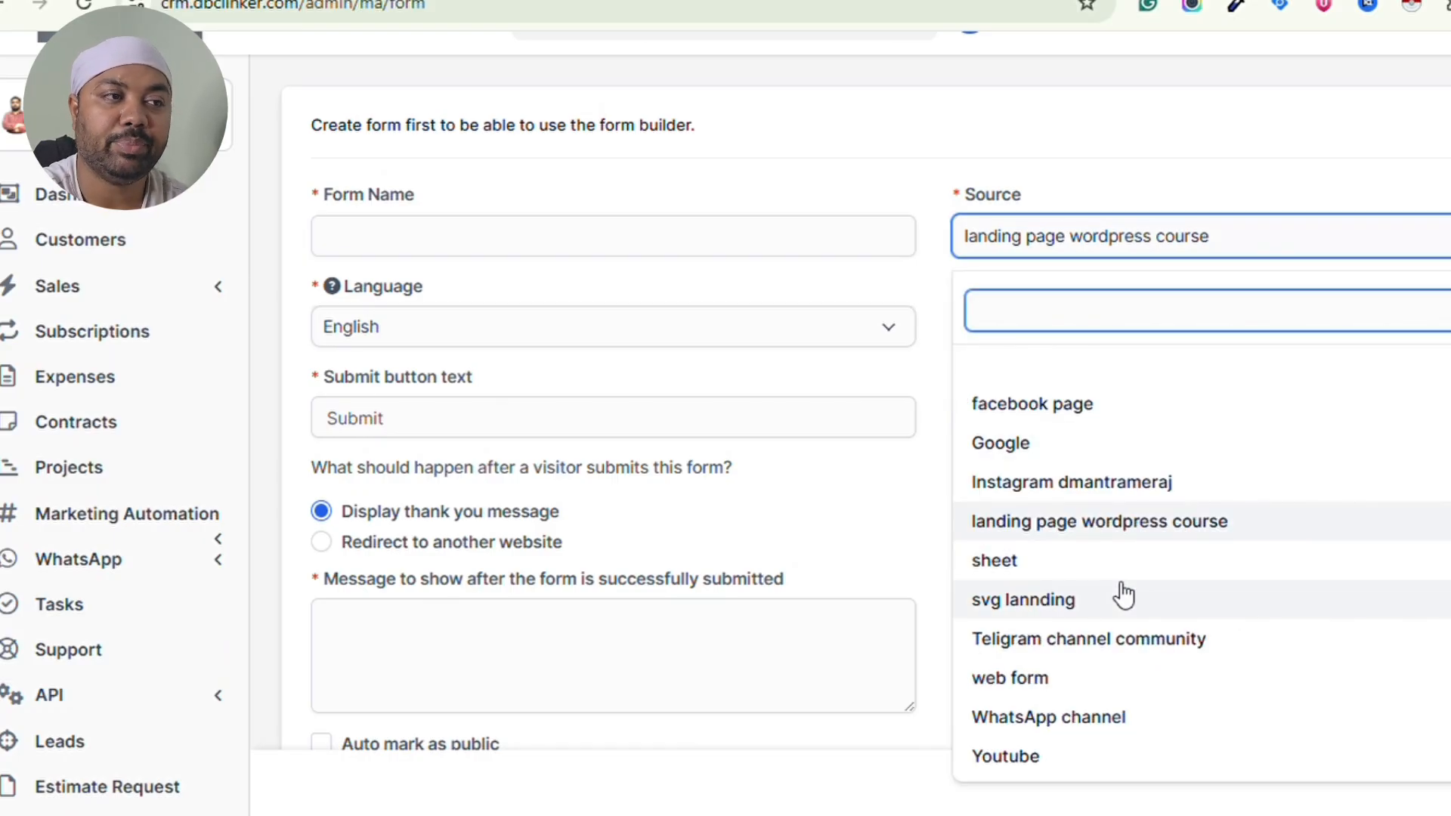
{"action": "scroll", "coordinate": [1124, 596], "scroll_direction": "down", "scroll_amount": 1}
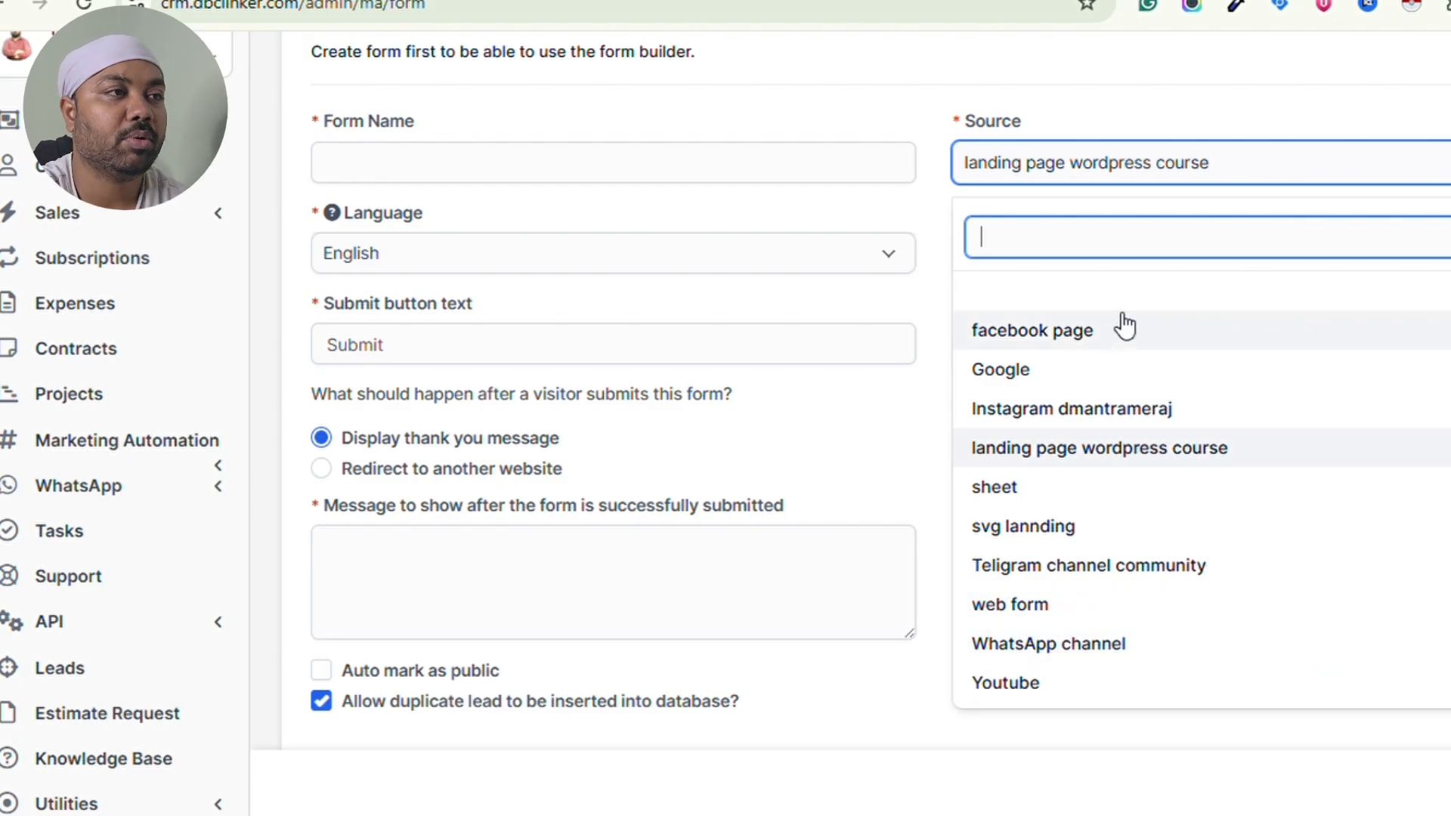
{"action": "left_click", "coordinate": [1033, 684]}
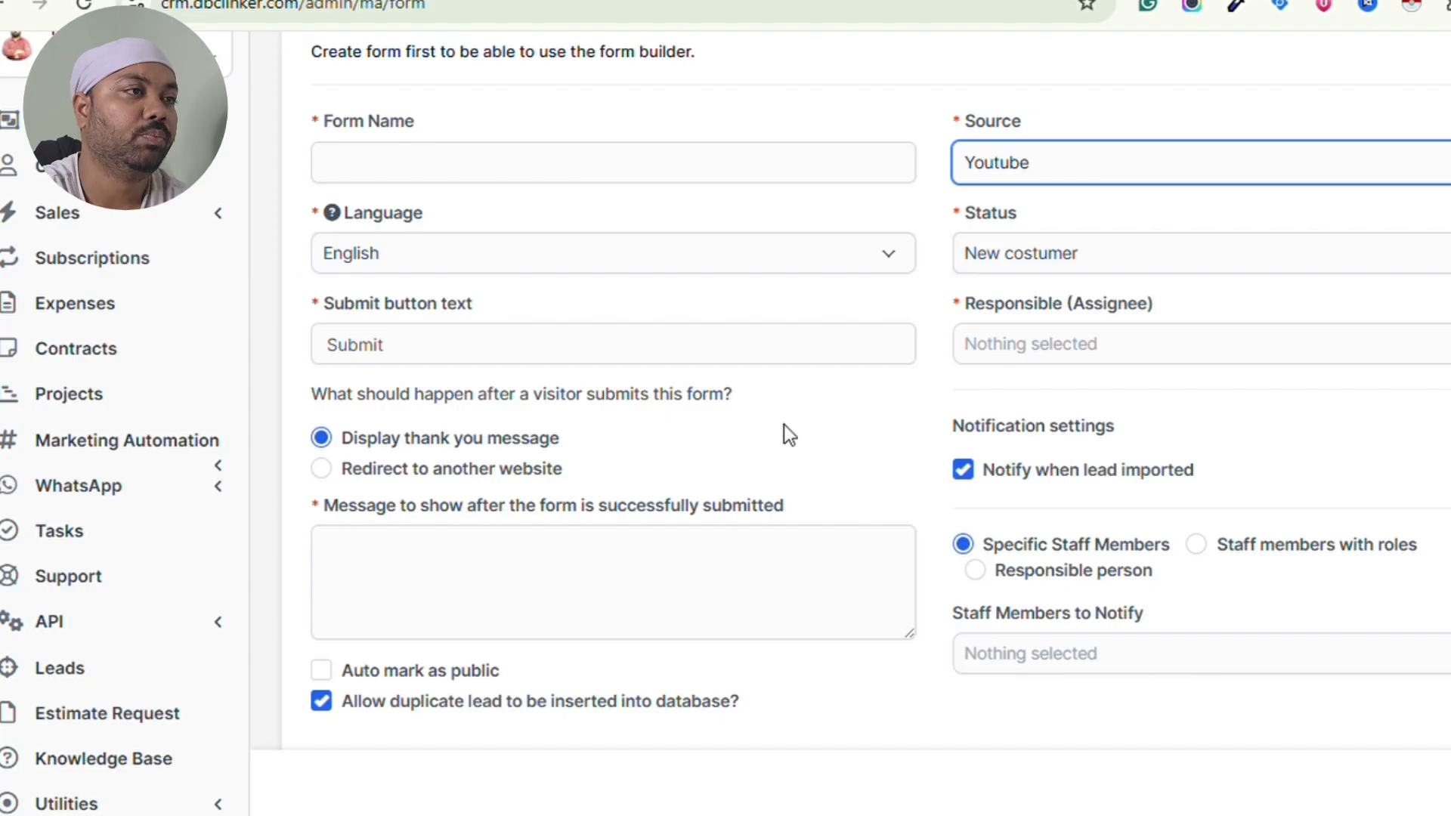
{"action": "scroll", "coordinate": [783, 424], "scroll_direction": "down", "scroll_amount": 2}
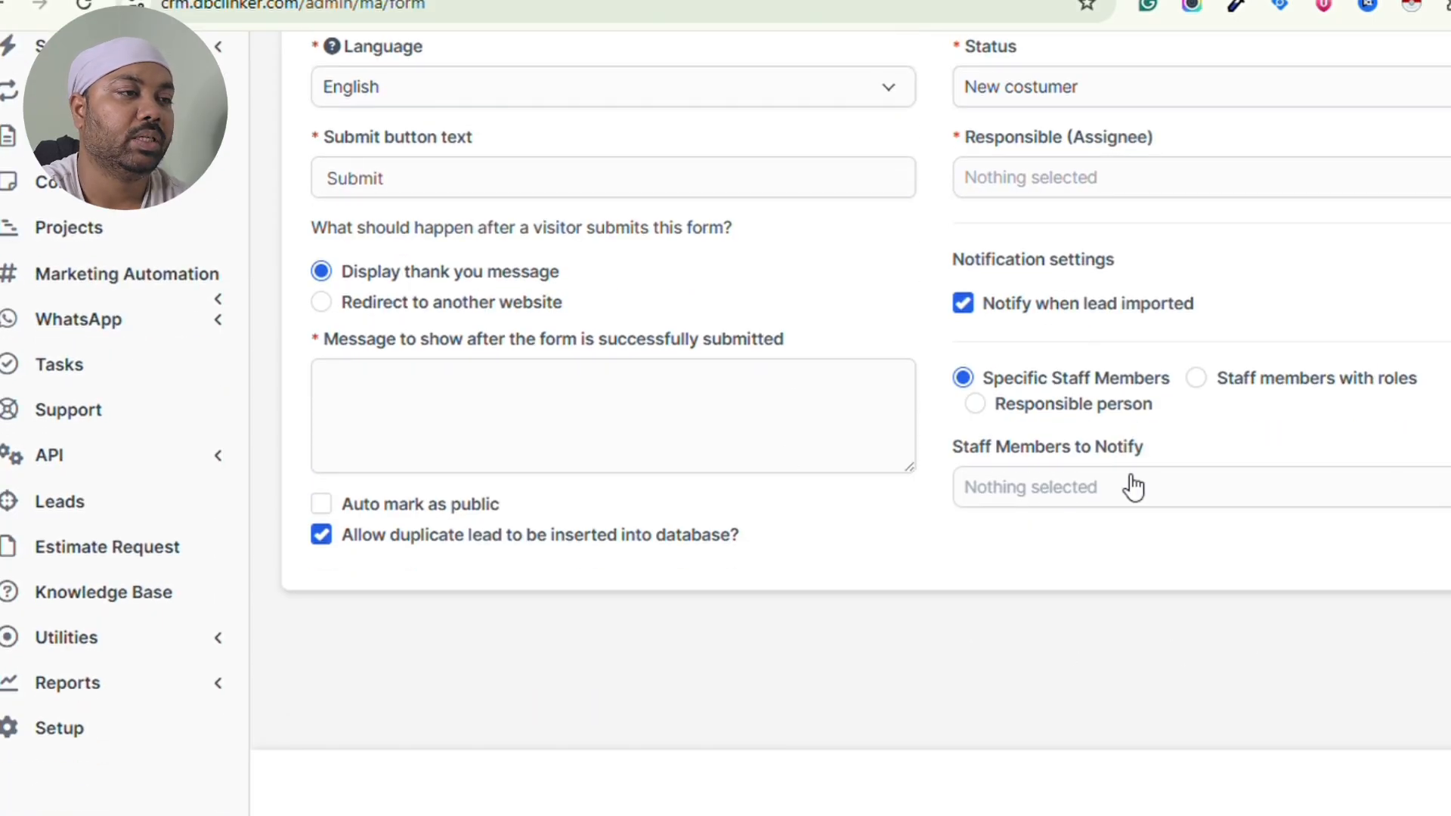
{"action": "scroll", "coordinate": [1096, 423], "scroll_direction": "up", "scroll_amount": 3}
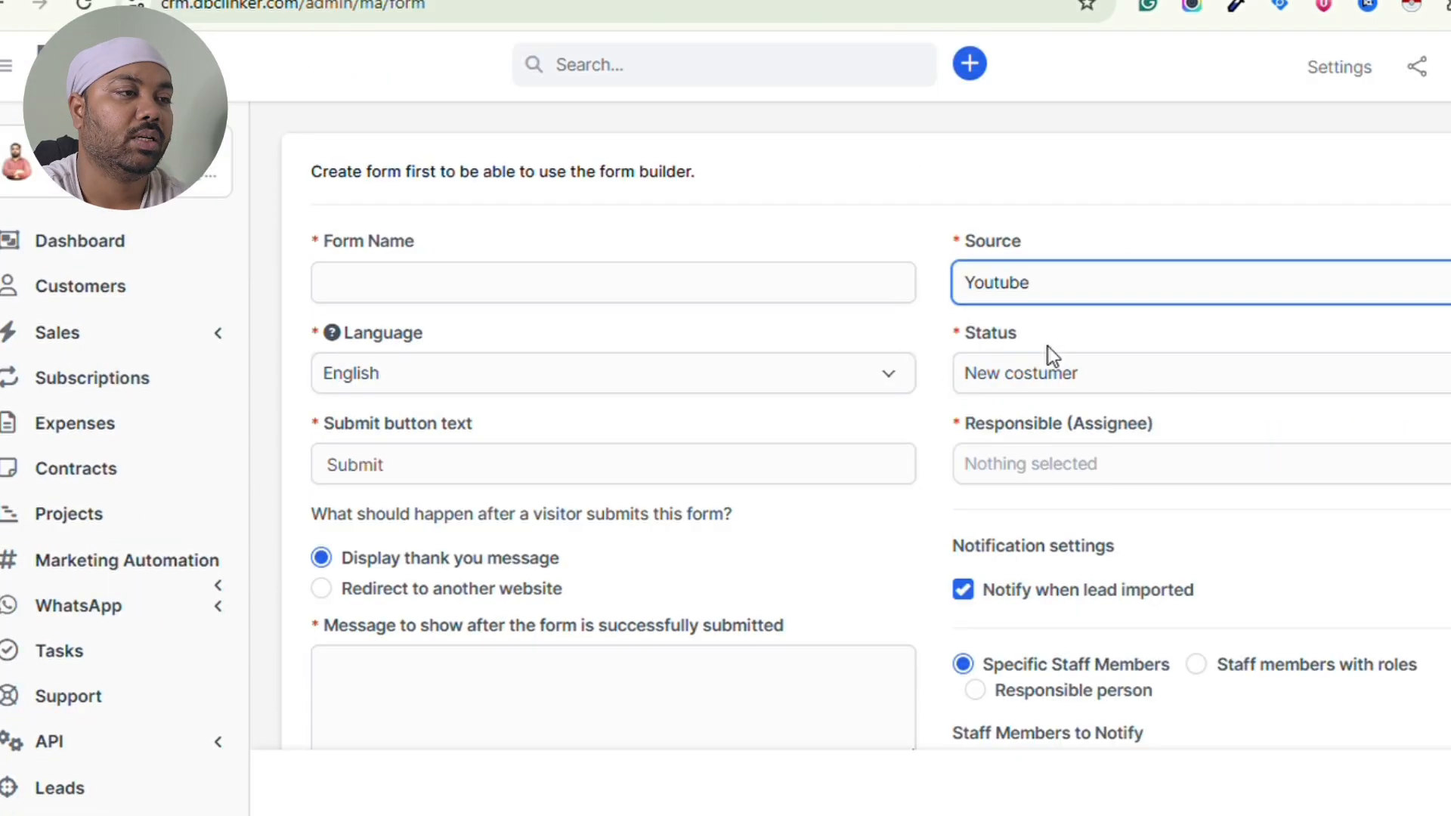
{"action": "left_click", "coordinate": [2, 10]}
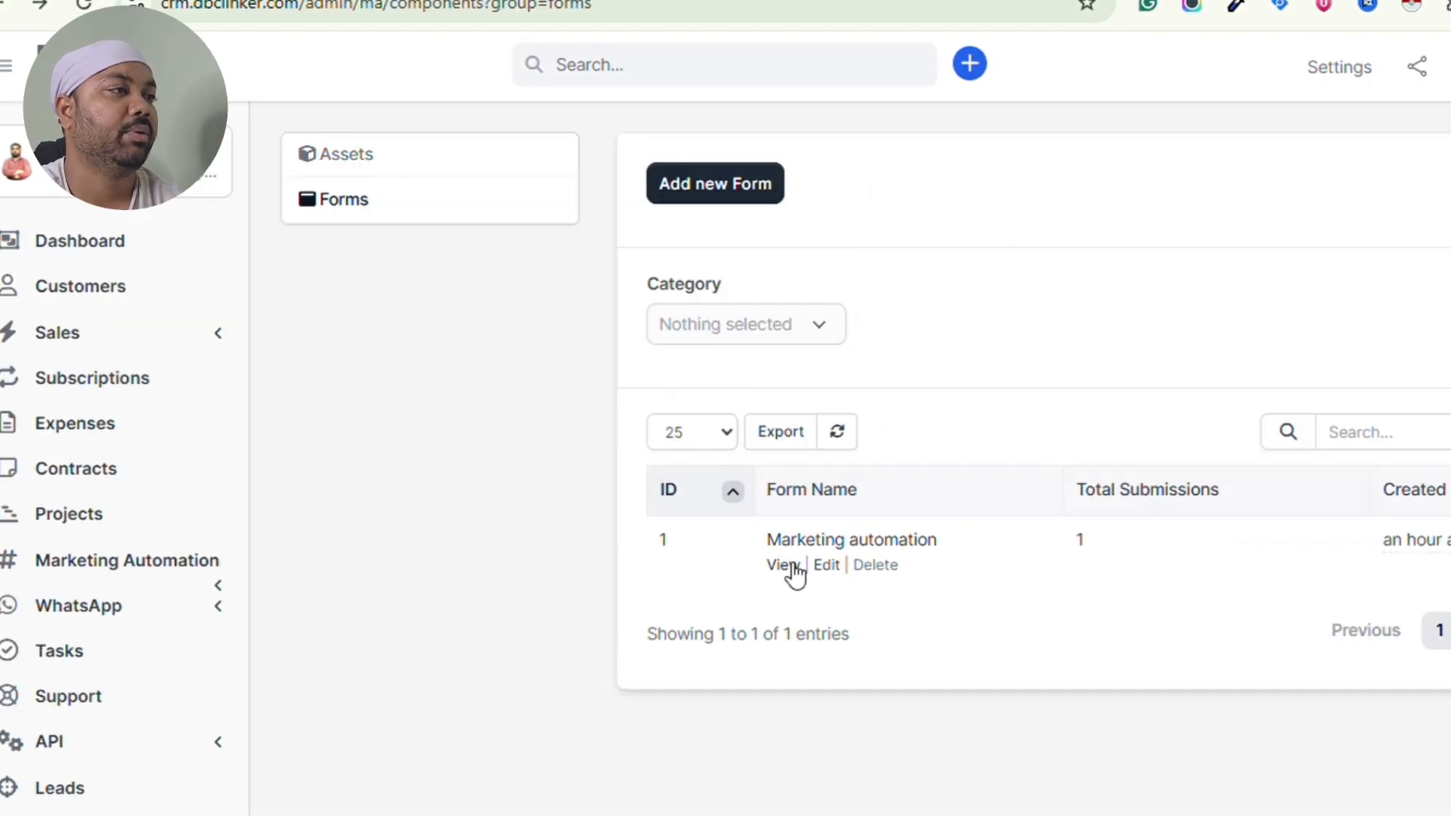
- Submit a test name, e-mail and phone number on the Marketing automation public form, then return
{"action": "left_click", "coordinate": [786, 565]}
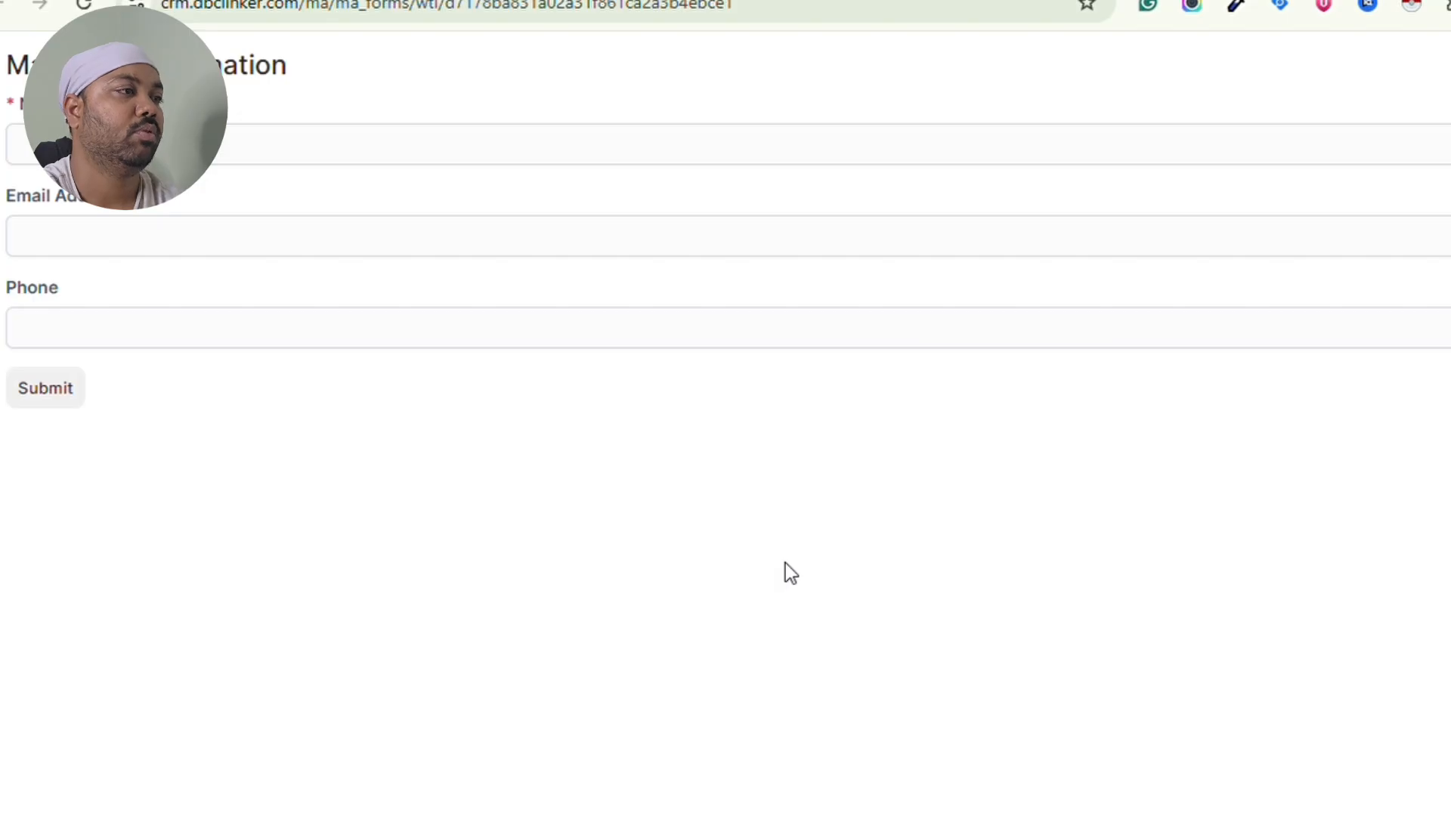
{"action": "left_click", "coordinate": [530, 151]}
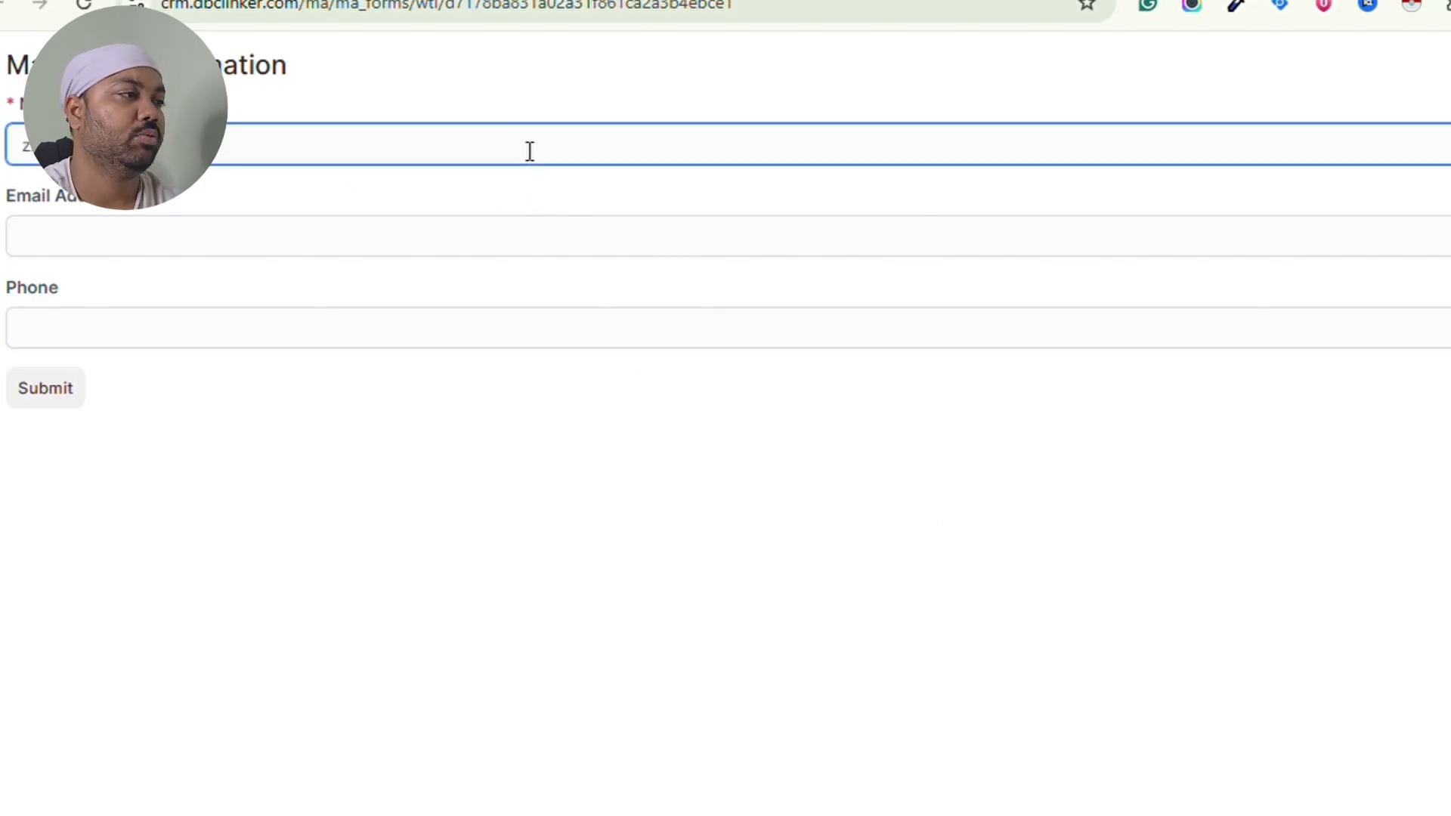
{"action": "left_click", "coordinate": [419, 241]}
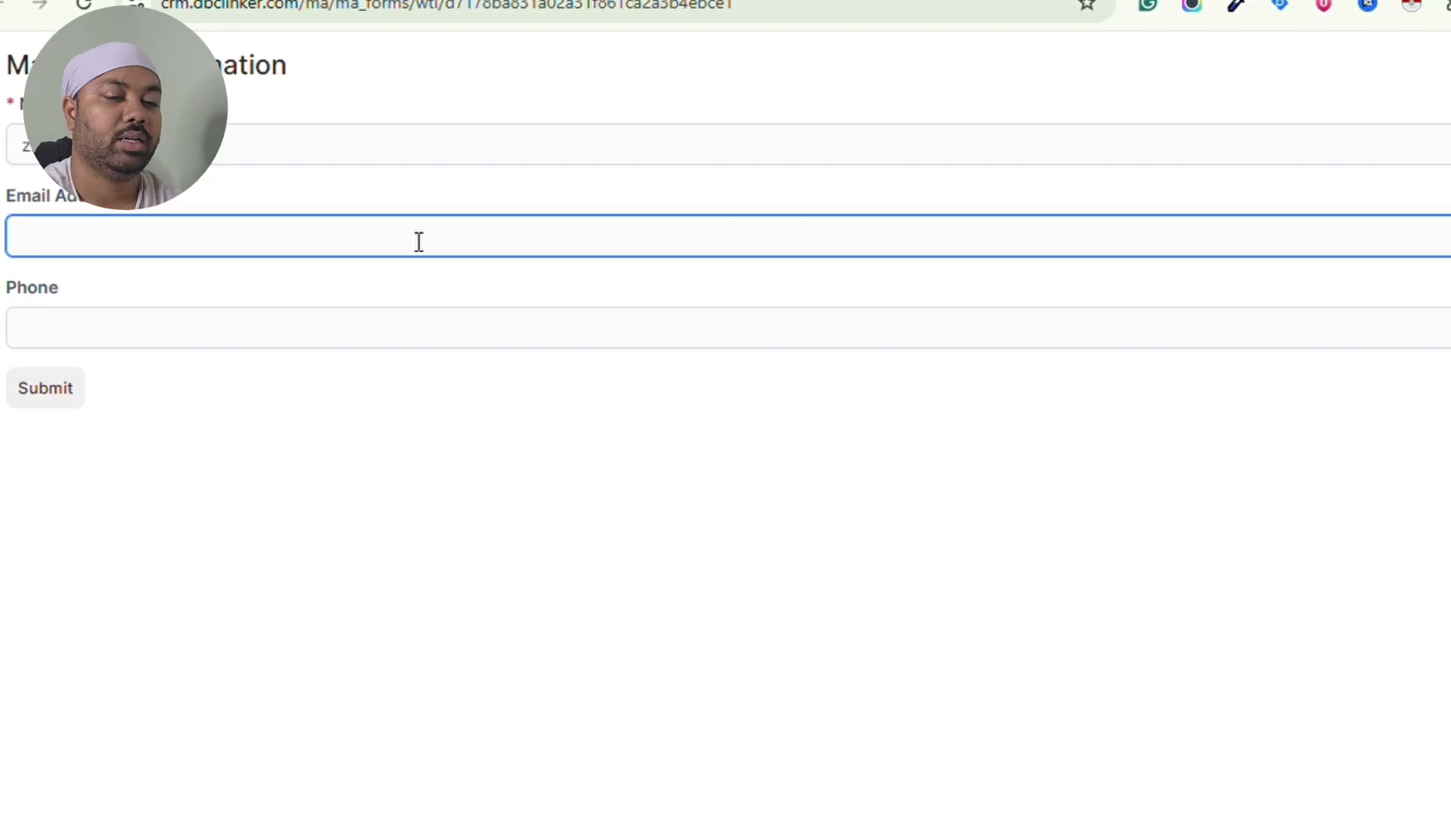
{"action": "left_click", "coordinate": [218, 306]}
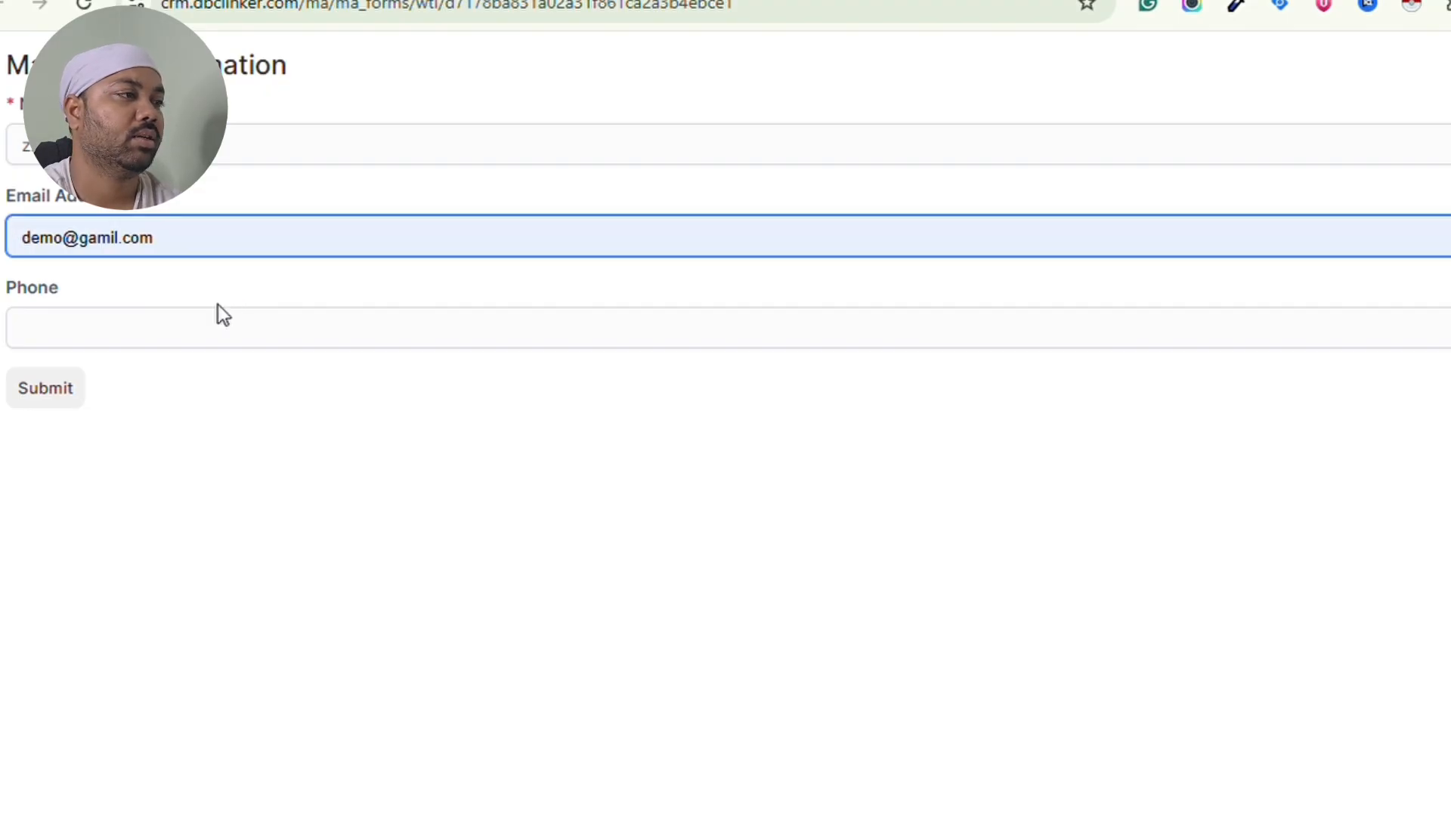
{"action": "left_click", "coordinate": [134, 333]}
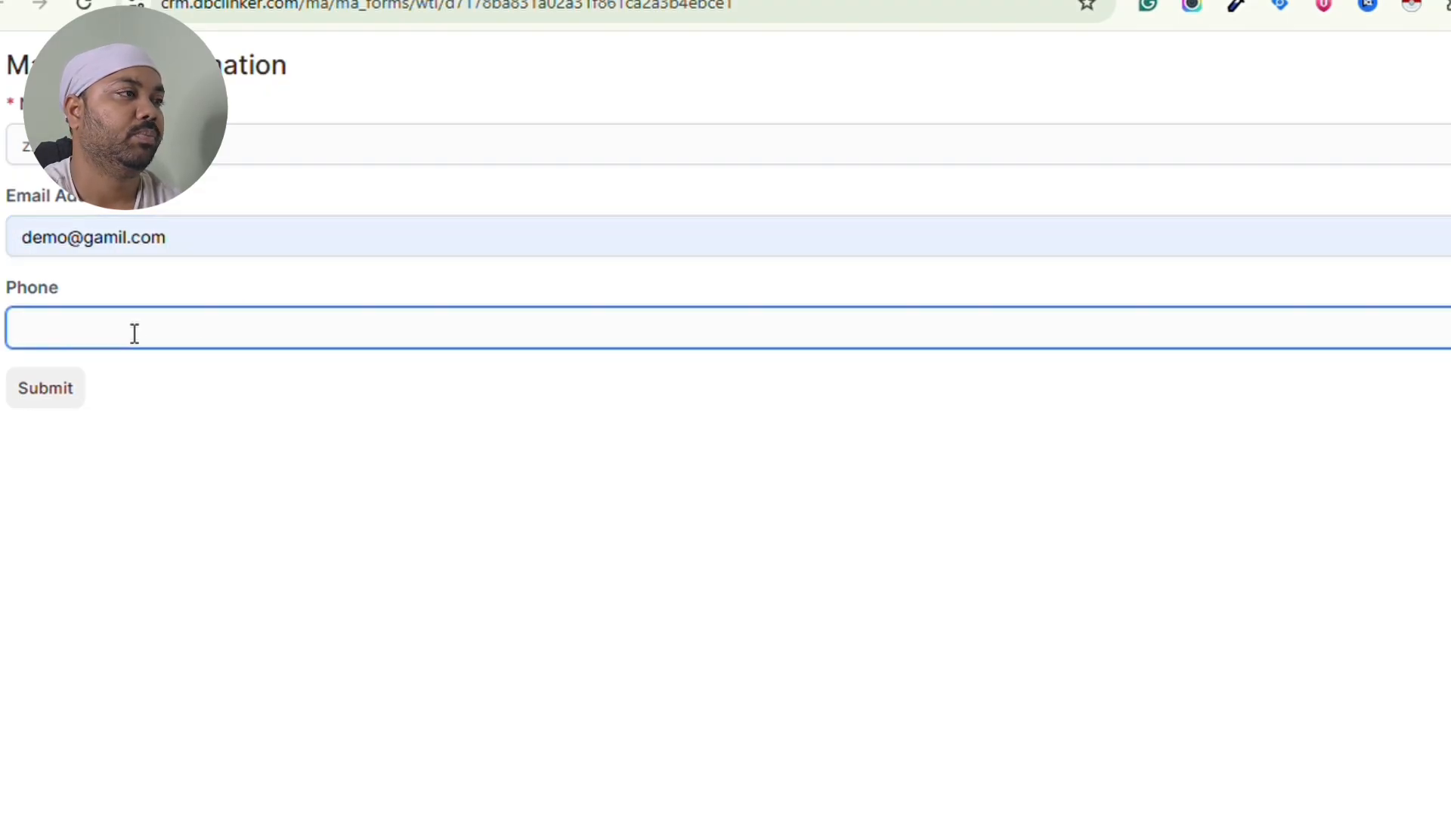
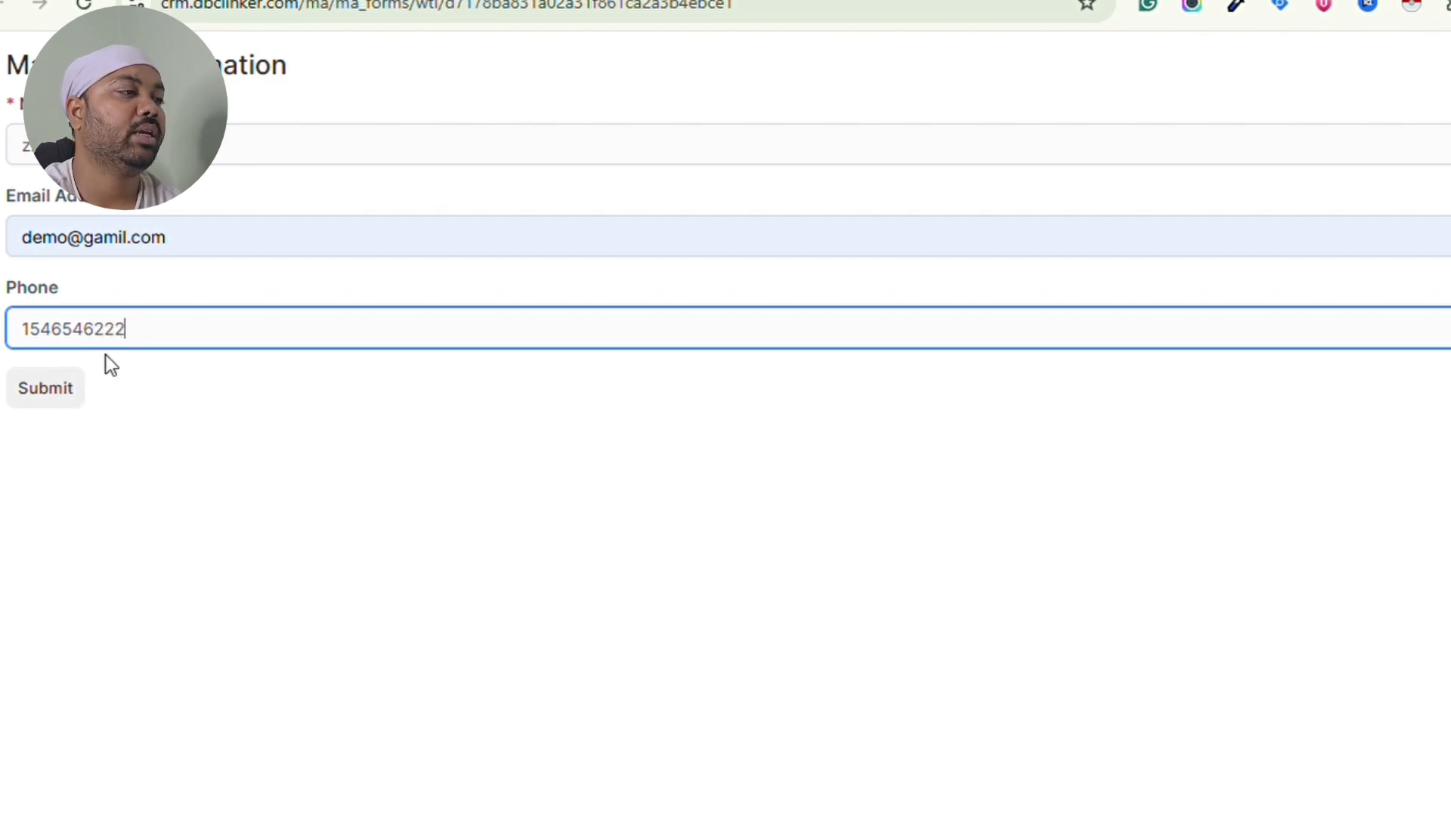
{"action": "left_click", "coordinate": [81, 389]}
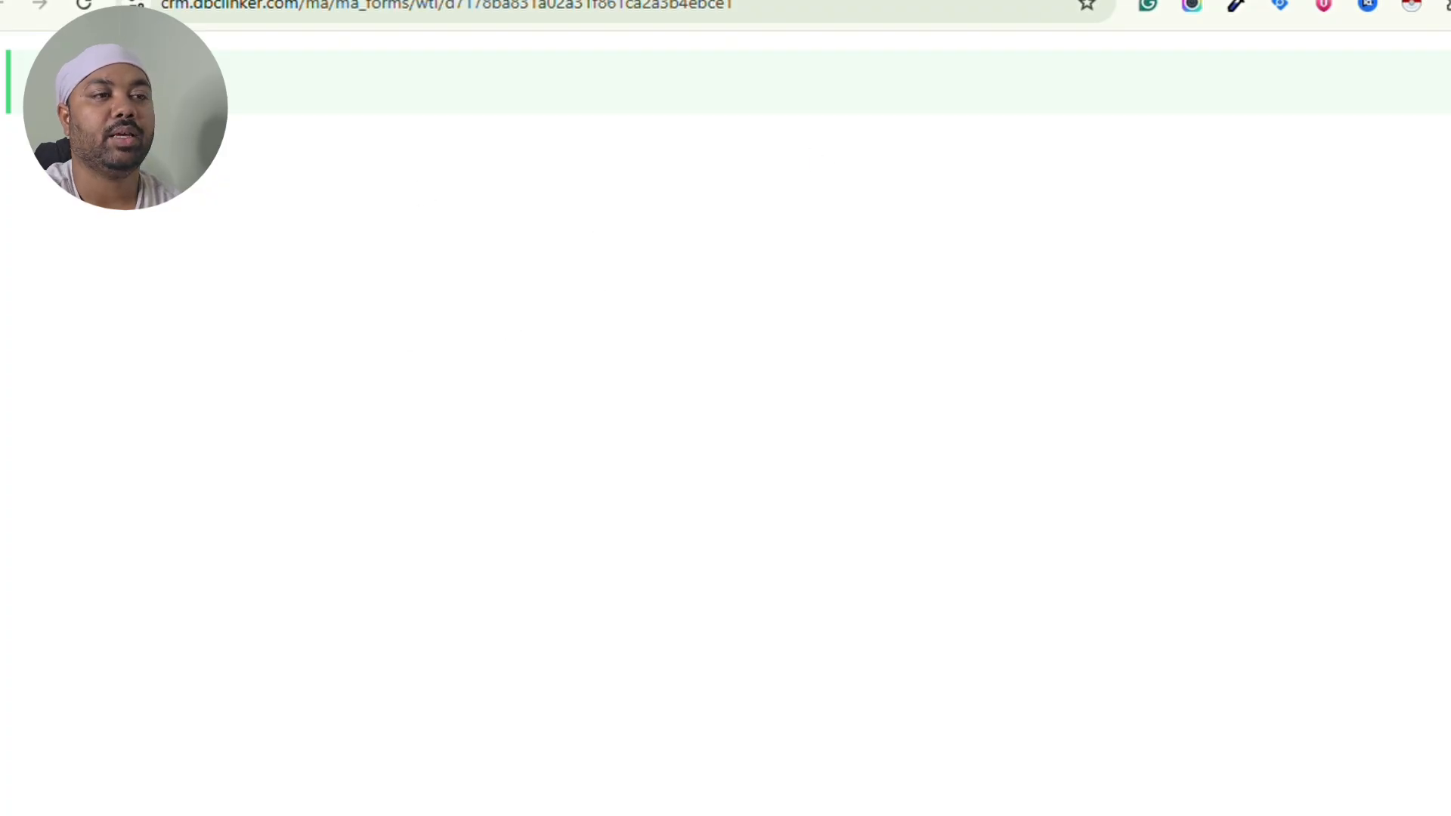
{"action": "left_click", "coordinate": [1024, 0]}
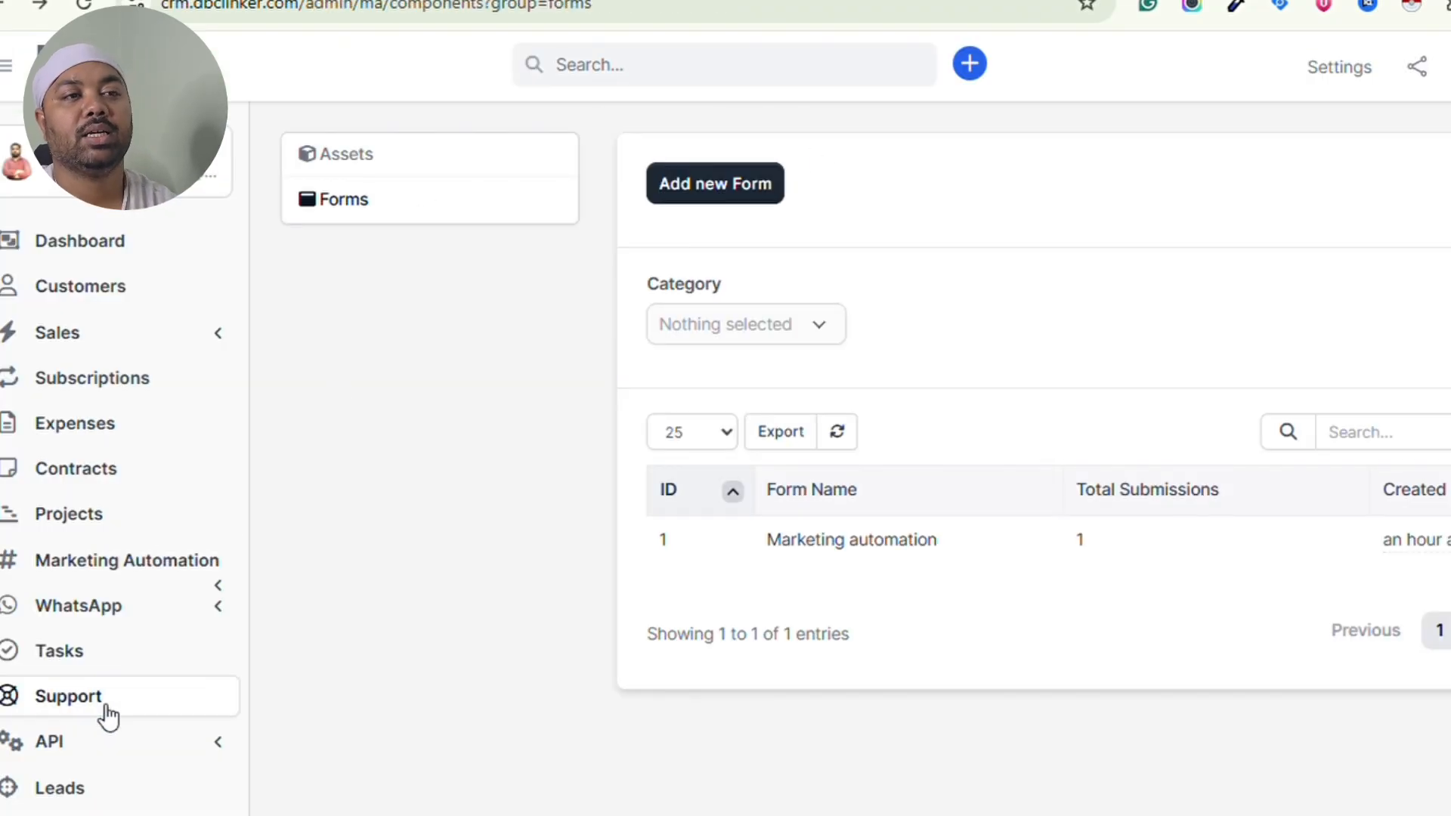
- Open the Leads list and scroll sideways to check the new lead's Status and Source
{"action": "left_click", "coordinate": [99, 790]}
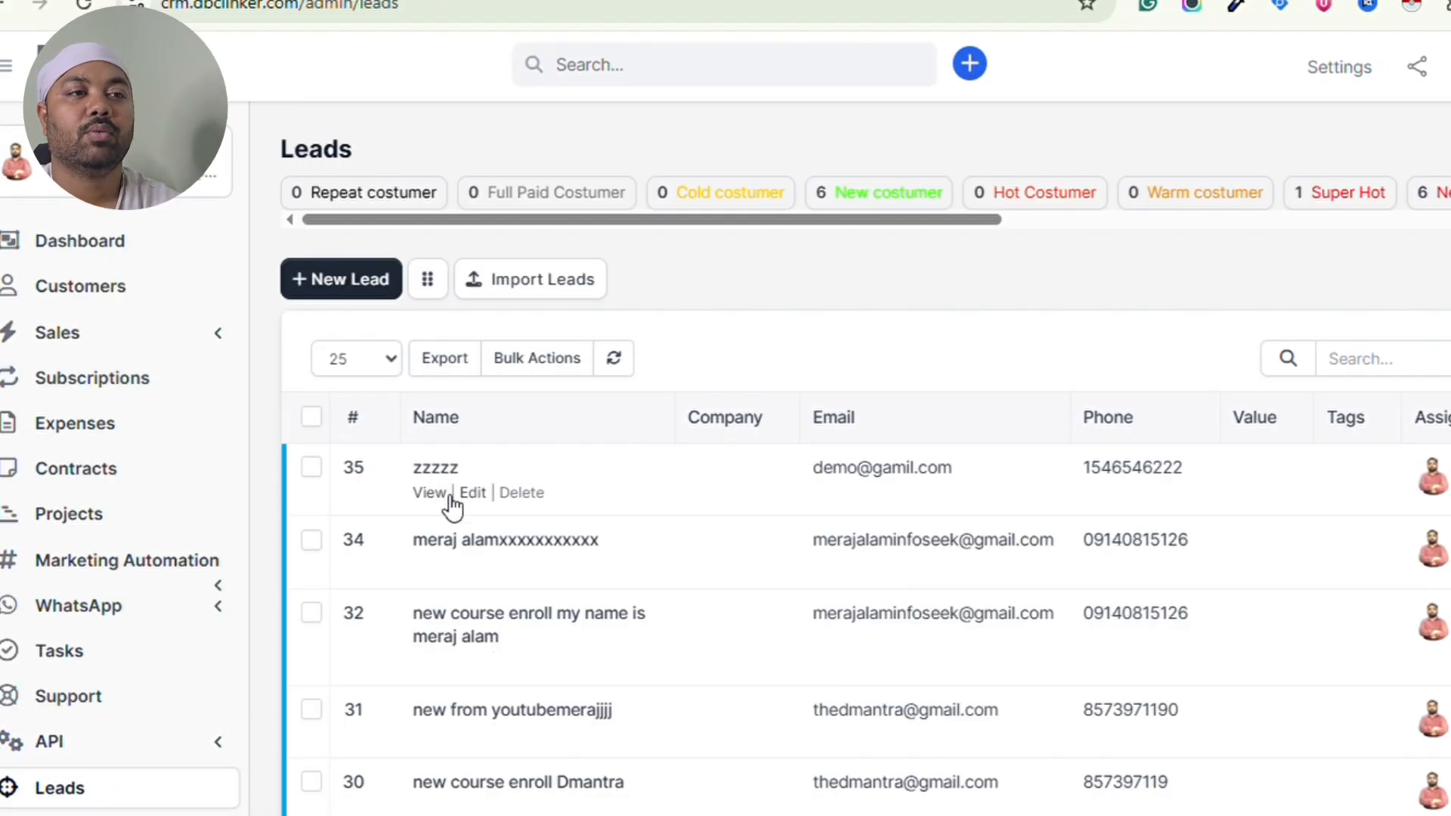
{"action": "scroll", "coordinate": [1053, 498], "scroll_direction": "right", "scroll_amount": 5}
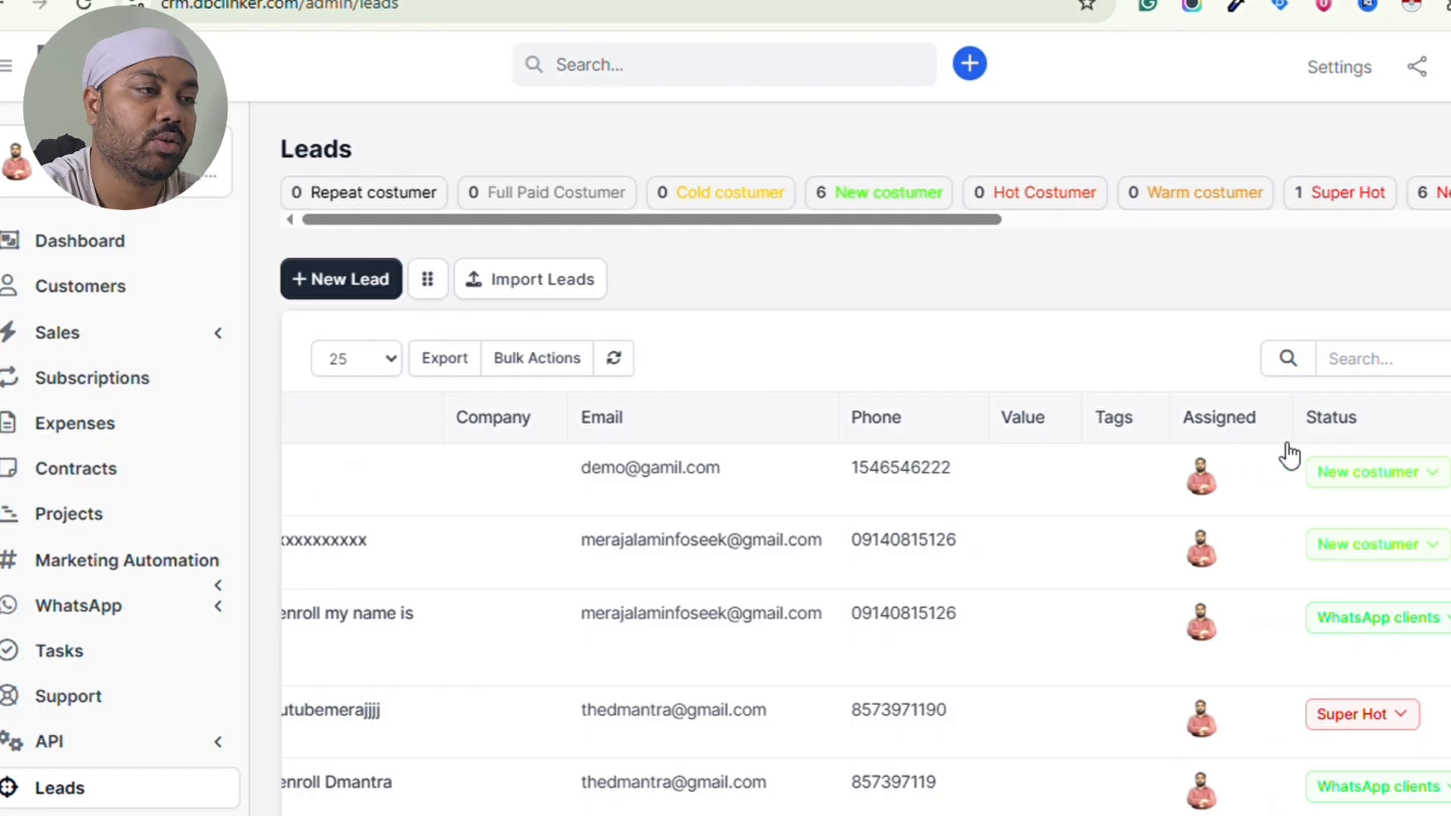
{"action": "scroll", "coordinate": [1414, 491], "scroll_direction": "right", "scroll_amount": 5}
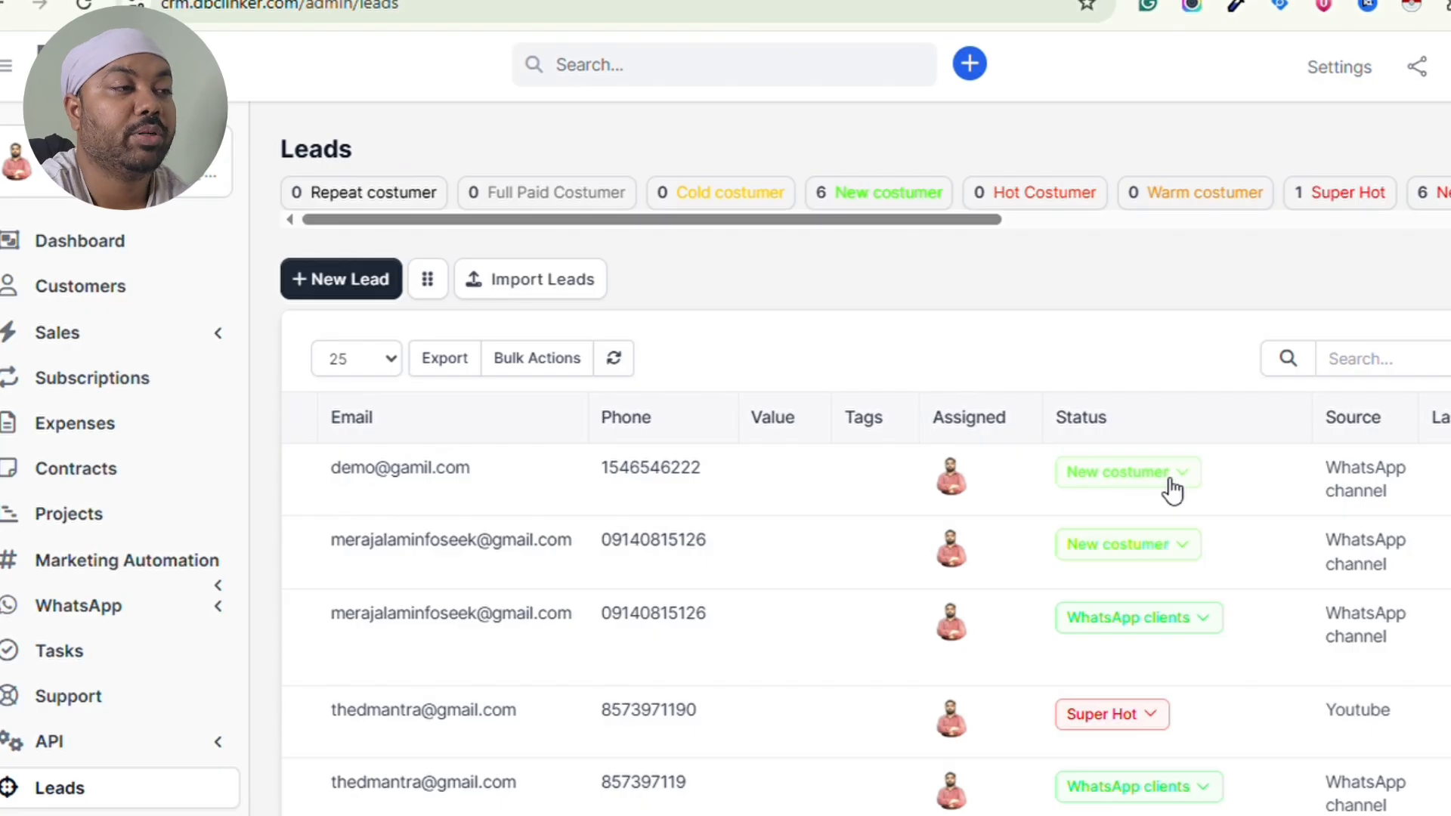
{"action": "scroll", "coordinate": [1173, 490], "scroll_direction": "left", "scroll_amount": 6}
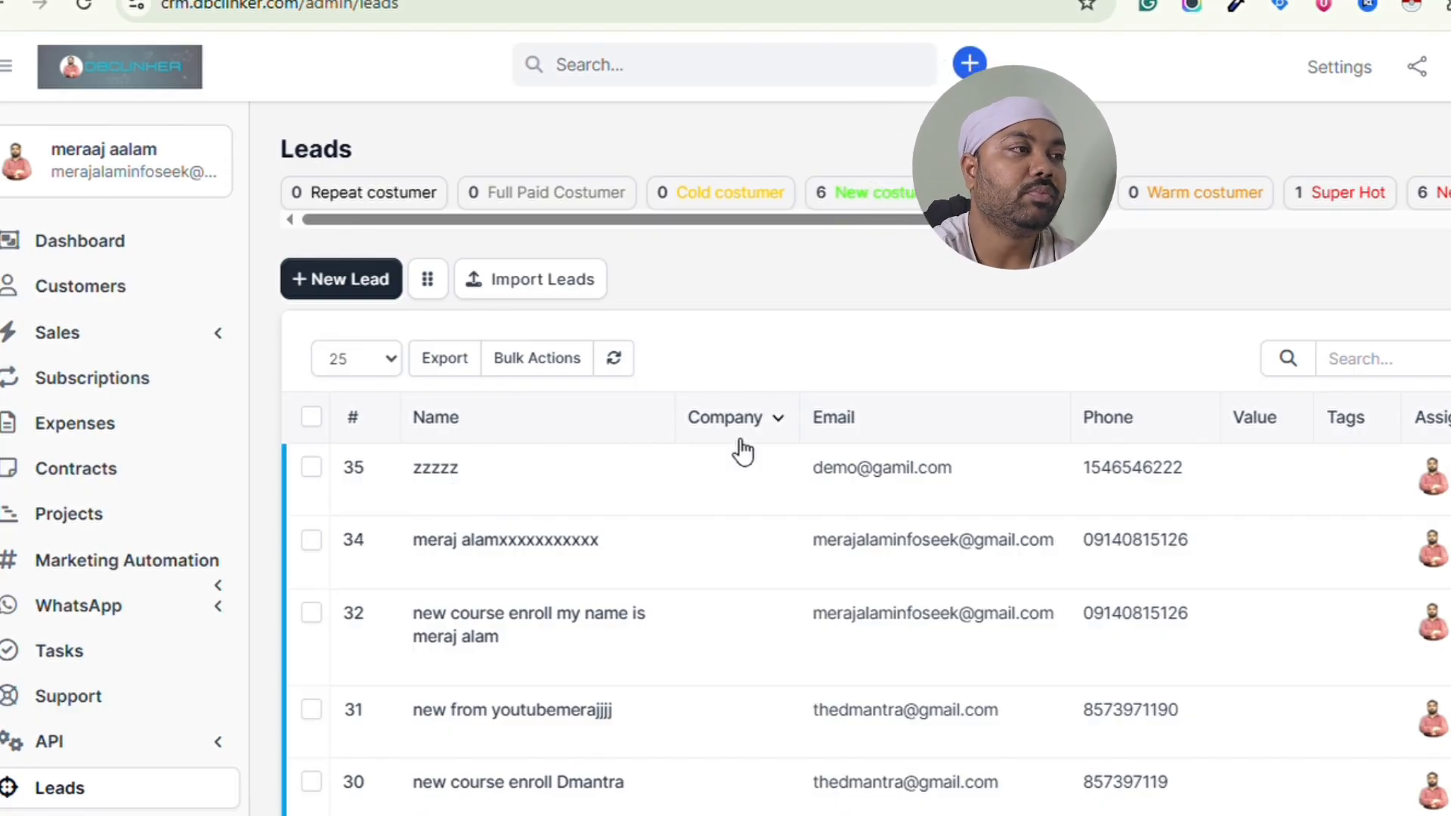
- Open the lead wave campaign from the Campaigns list
{"action": "left_click", "coordinate": [182, 560]}
{"action": "scroll", "coordinate": [180, 563], "scroll_direction": "down", "scroll_amount": 2}
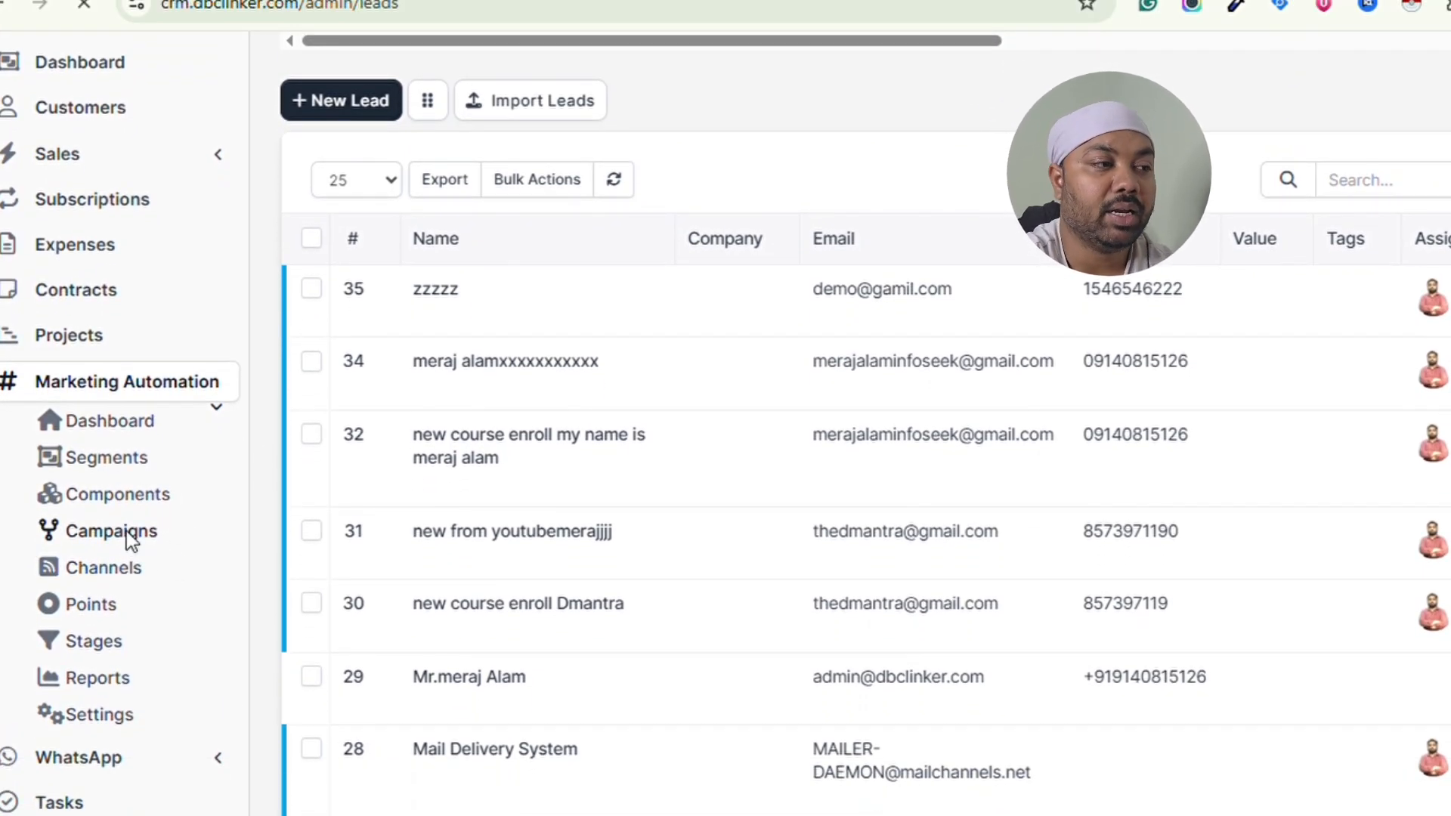
{"action": "left_click", "coordinate": [128, 535]}
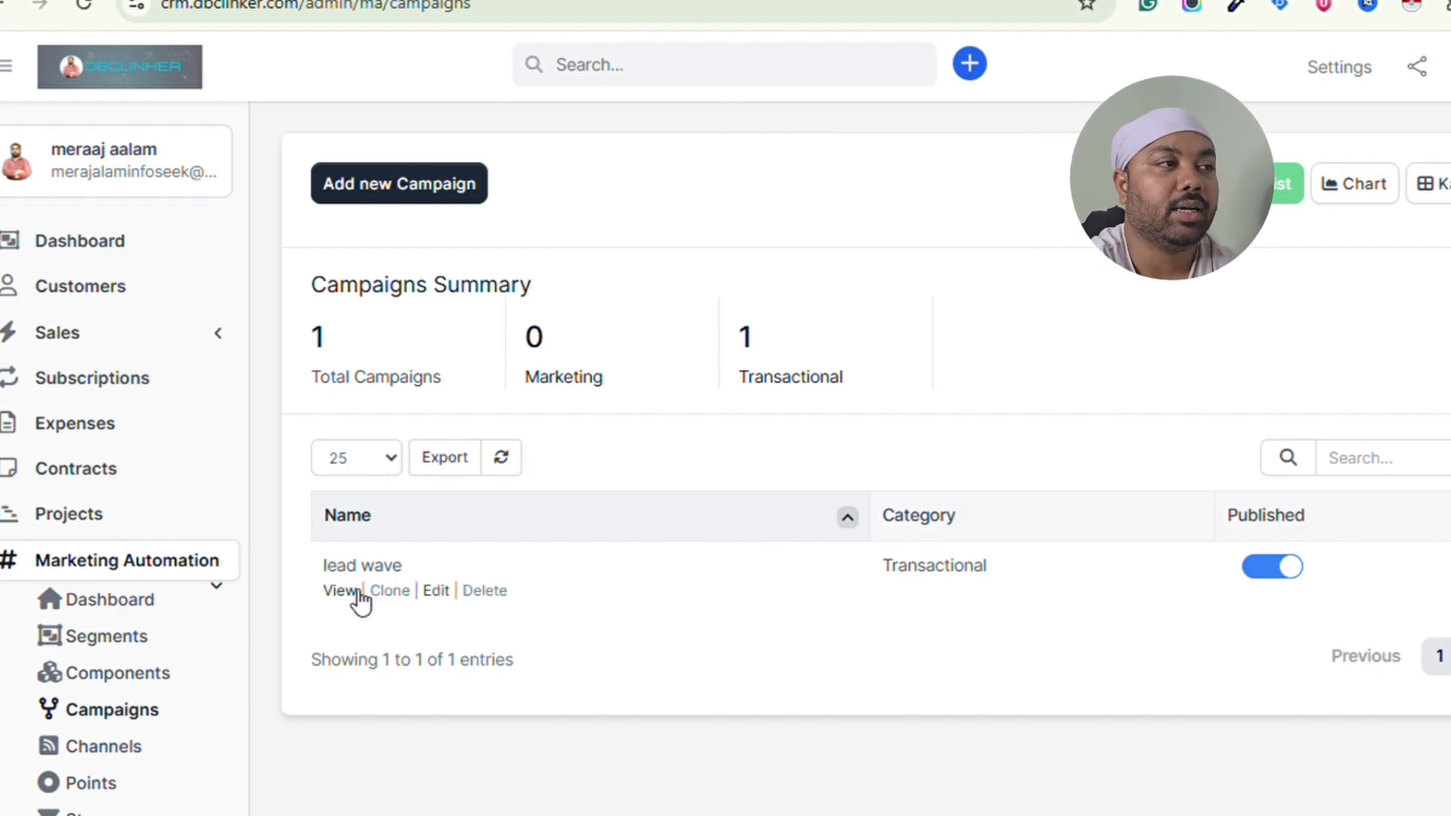
{"action": "left_click", "coordinate": [351, 593]}
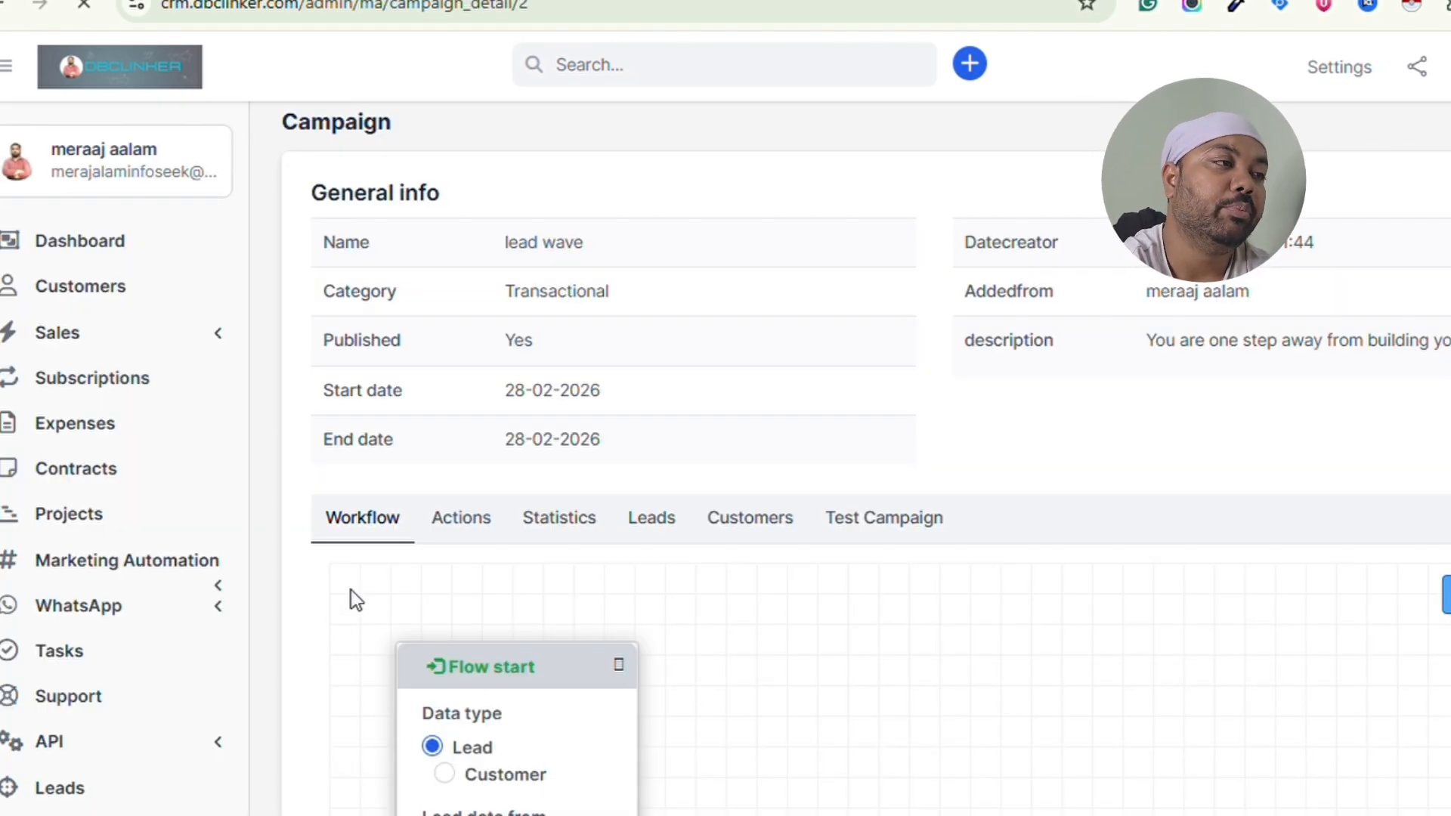
- Pan the workflow to inspect the Confirm condition, convert-to-customer action, 1-minute email and SMS nodes
{"action": "scroll", "coordinate": [728, 421], "scroll_direction": "down", "scroll_amount": 5}
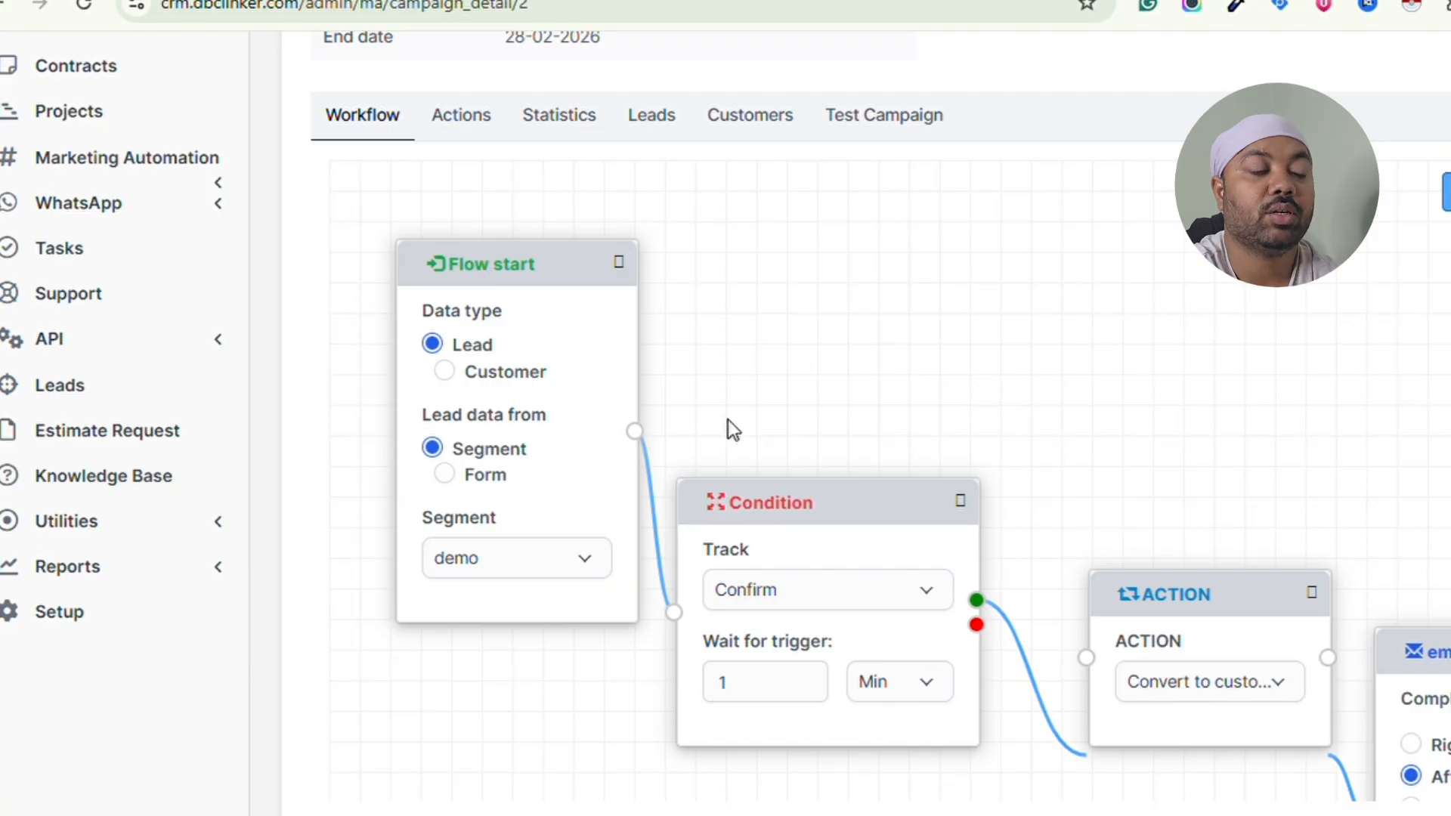
{"action": "scroll", "coordinate": [802, 423], "scroll_direction": "down", "scroll_amount": 1}
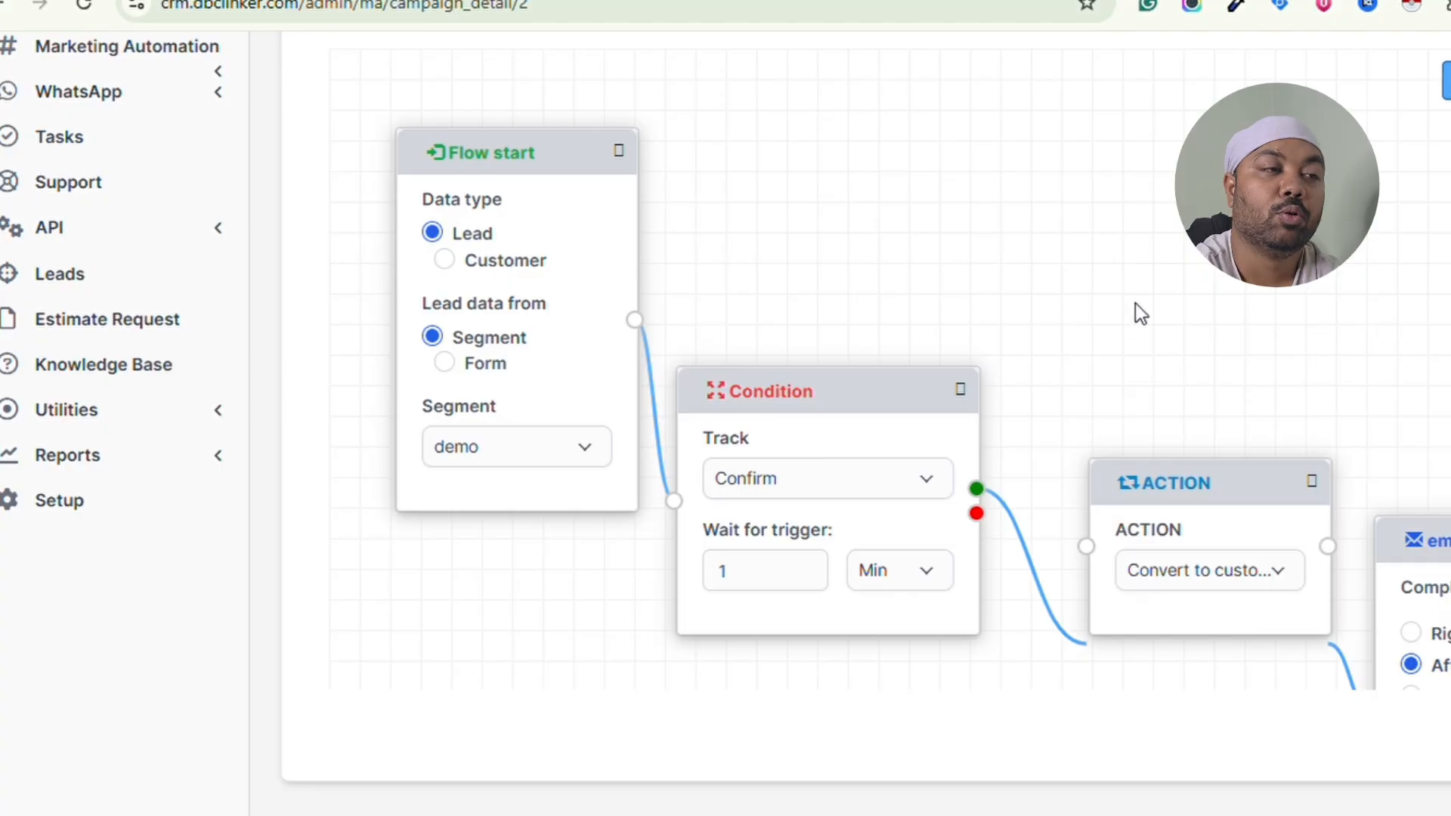
{"action": "left_click_drag", "start_coordinate": [1133, 311], "coordinate": [768, 178]}
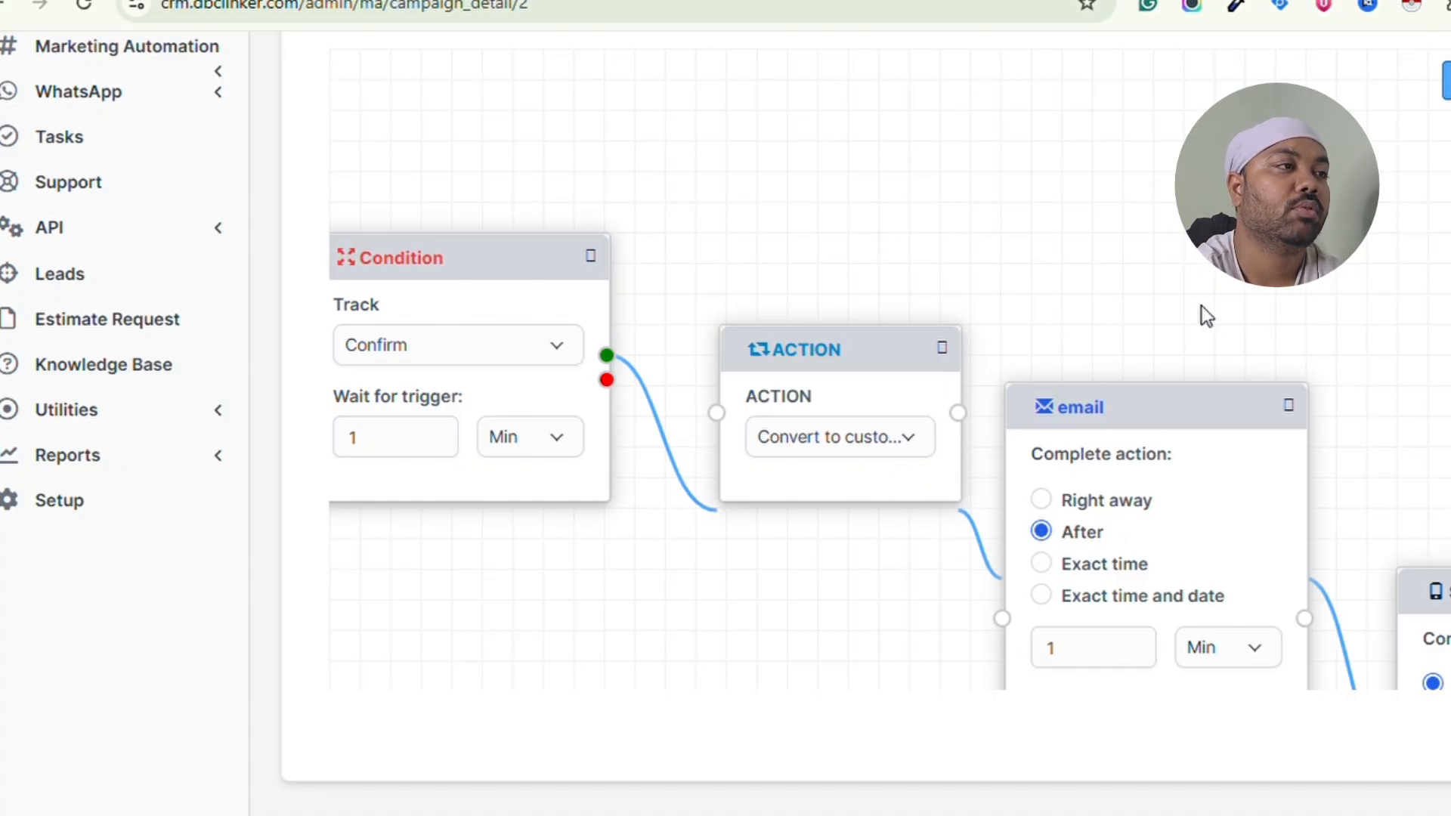
{"action": "left_click_drag", "start_coordinate": [1202, 312], "coordinate": [884, 68]}
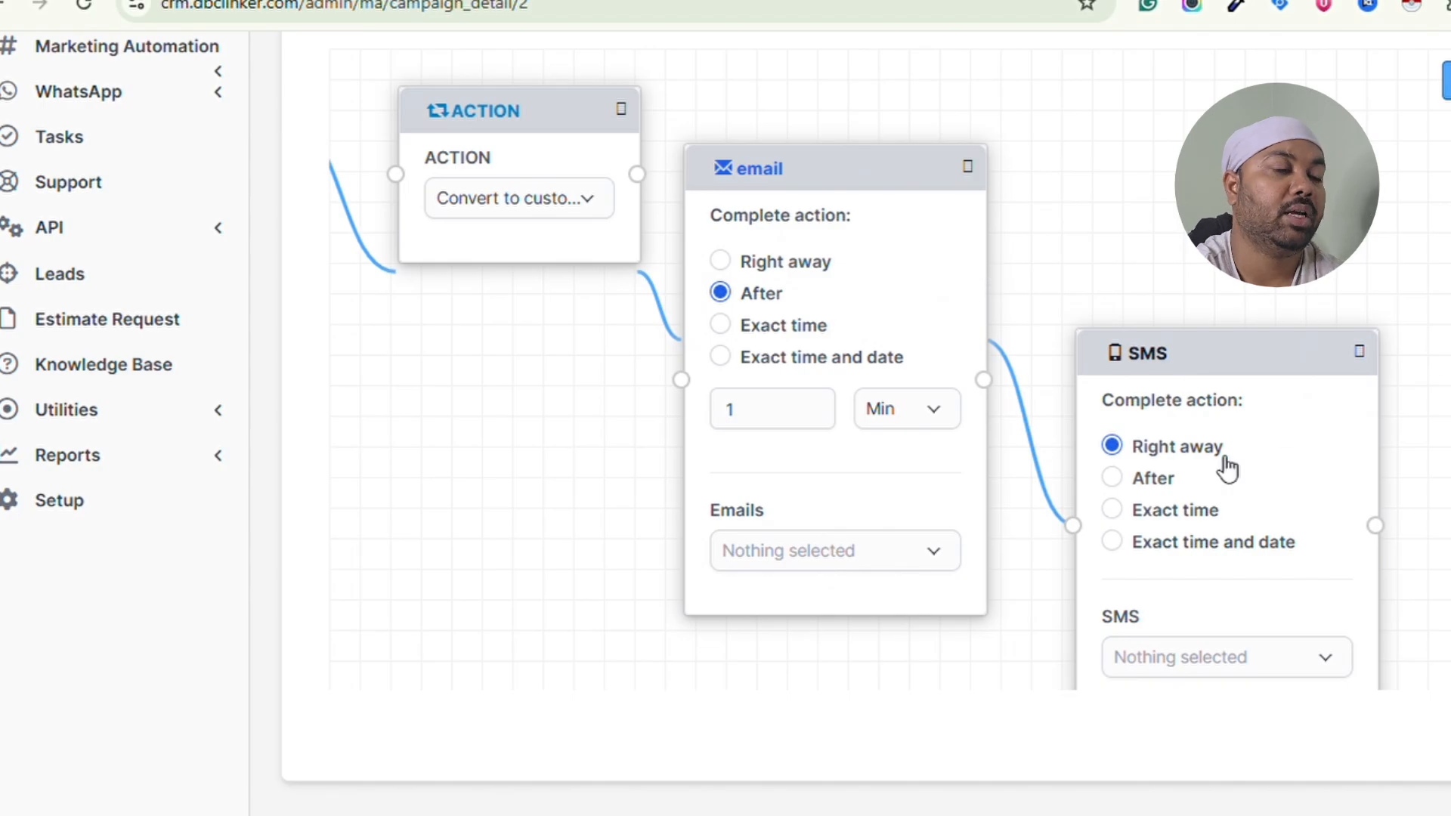
{"action": "left_click_drag", "start_coordinate": [1226, 218], "coordinate": [1140, 203]}
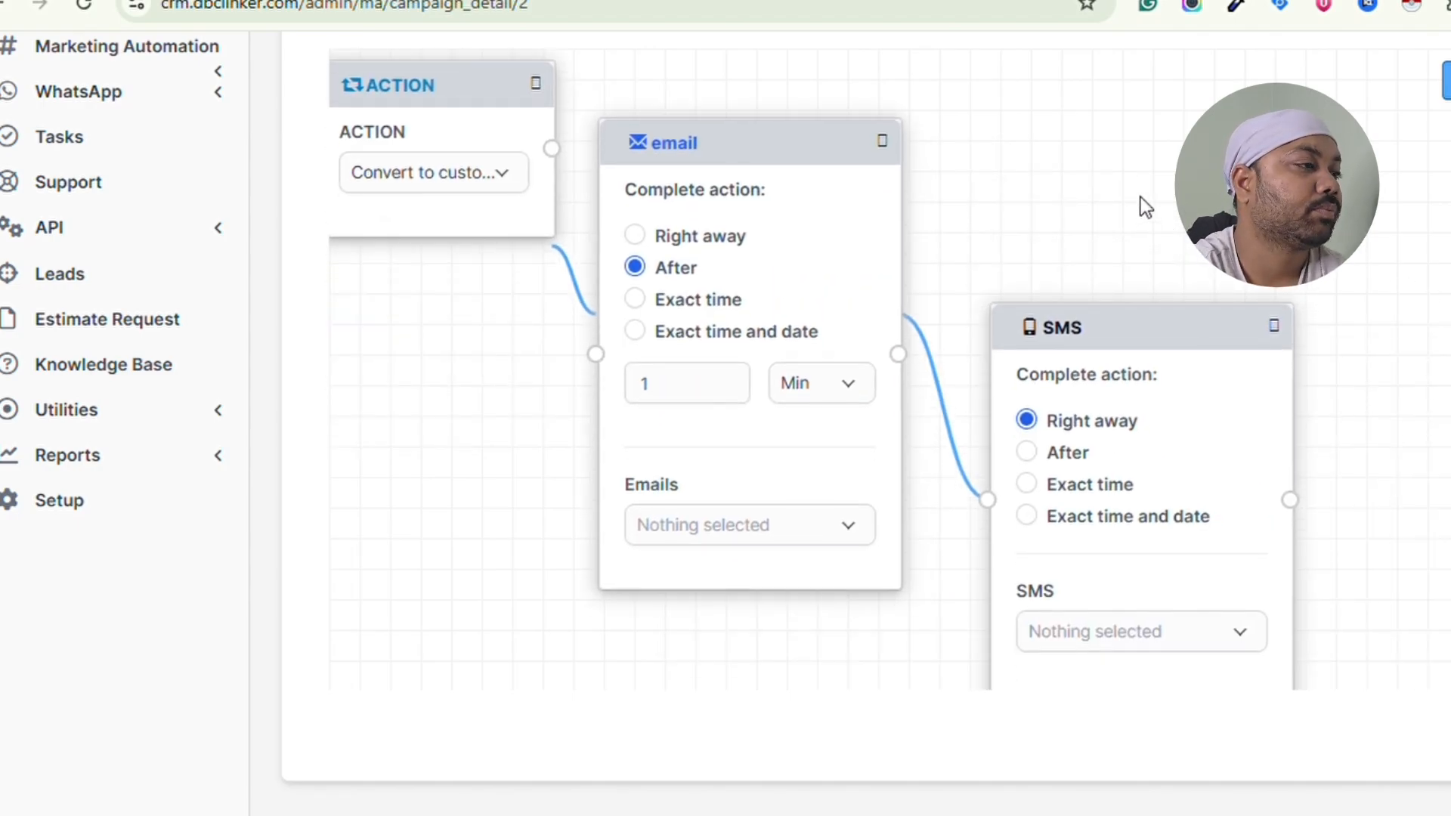
{"action": "scroll", "coordinate": [1141, 198], "scroll_direction": "up", "scroll_amount": 3}
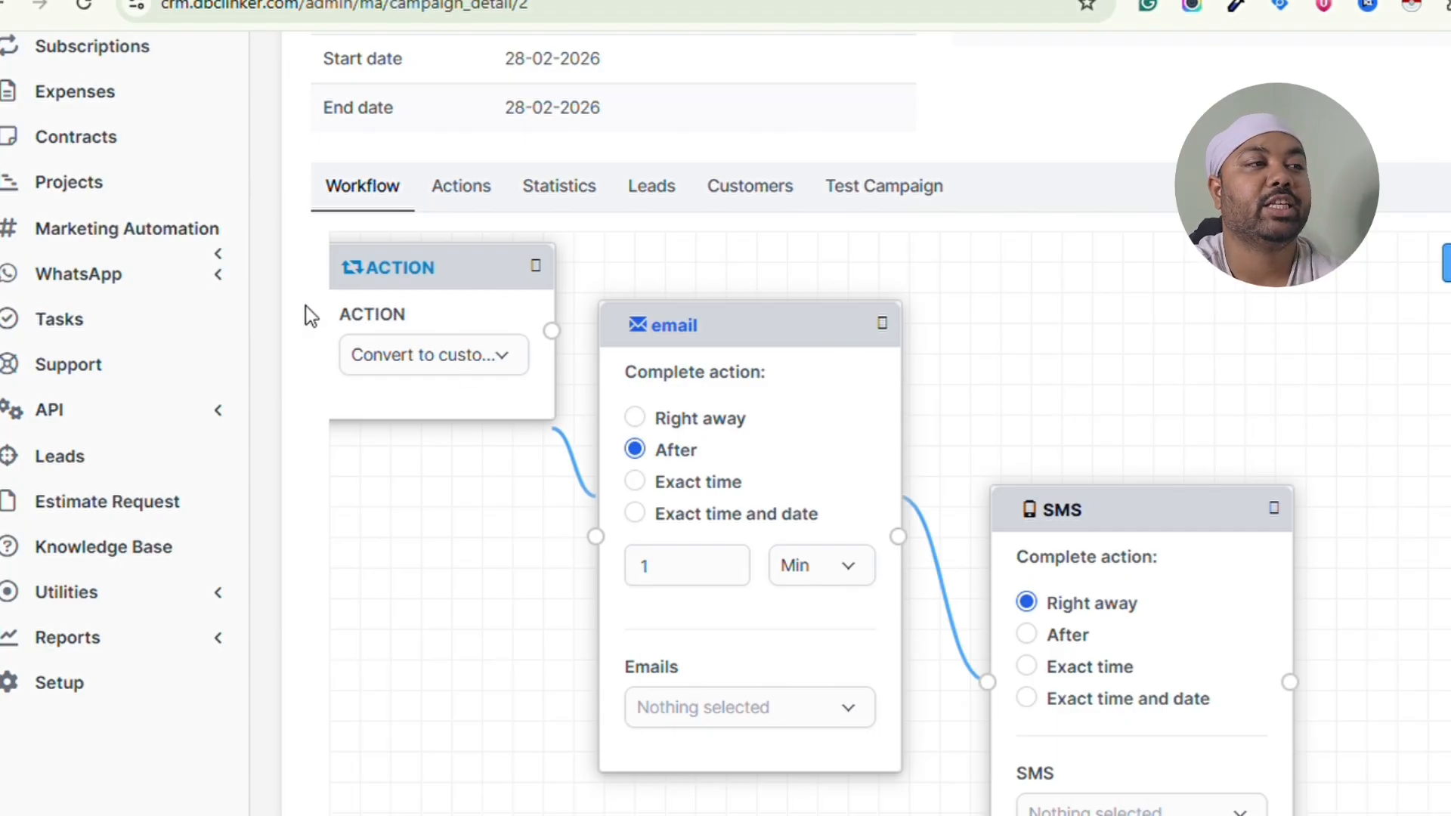
{"action": "left_click", "coordinate": [171, 240]}
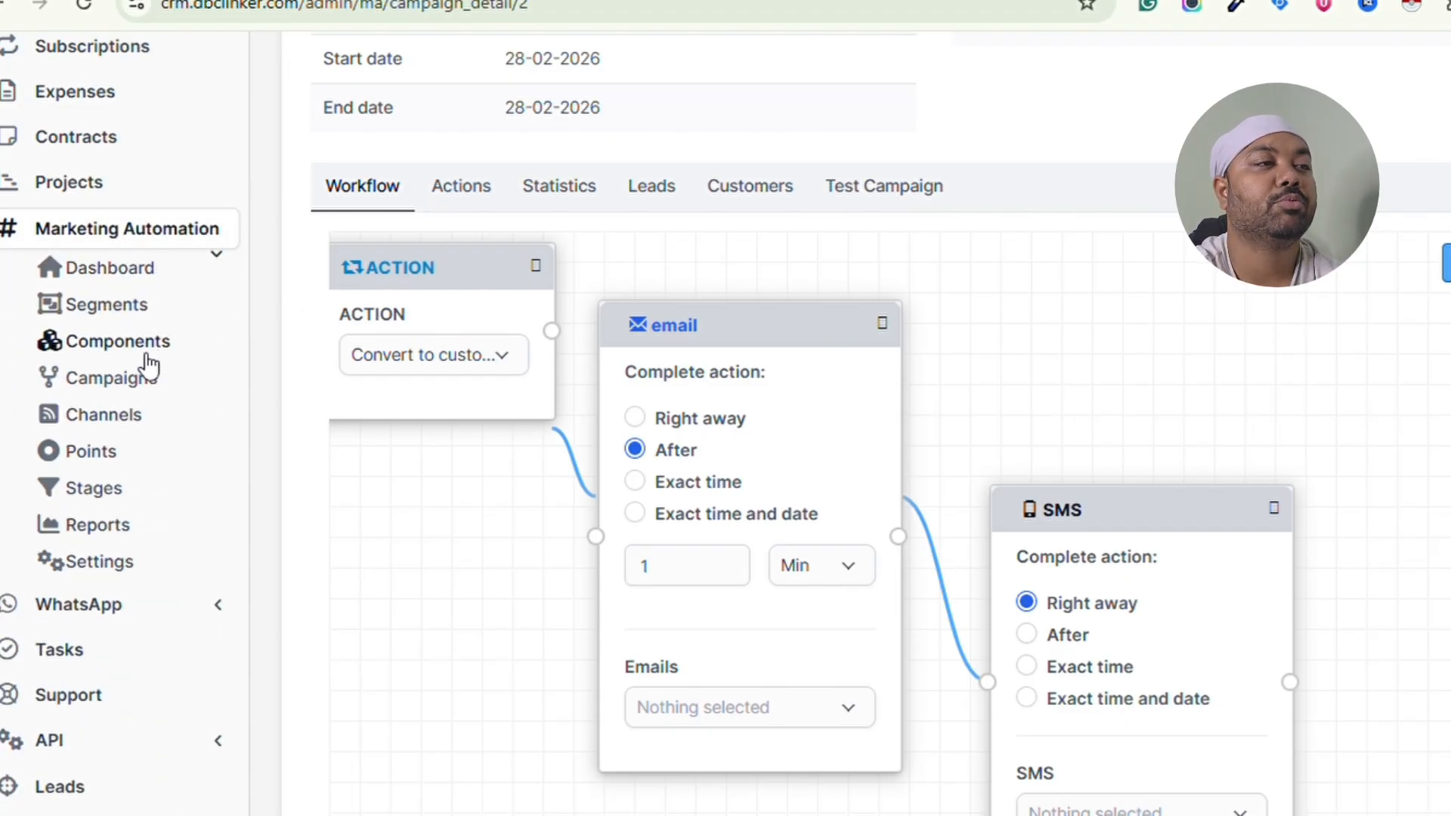
- Start a new marketing email and browse the Email Template choices without picking one
{"action": "left_click", "coordinate": [142, 420]}
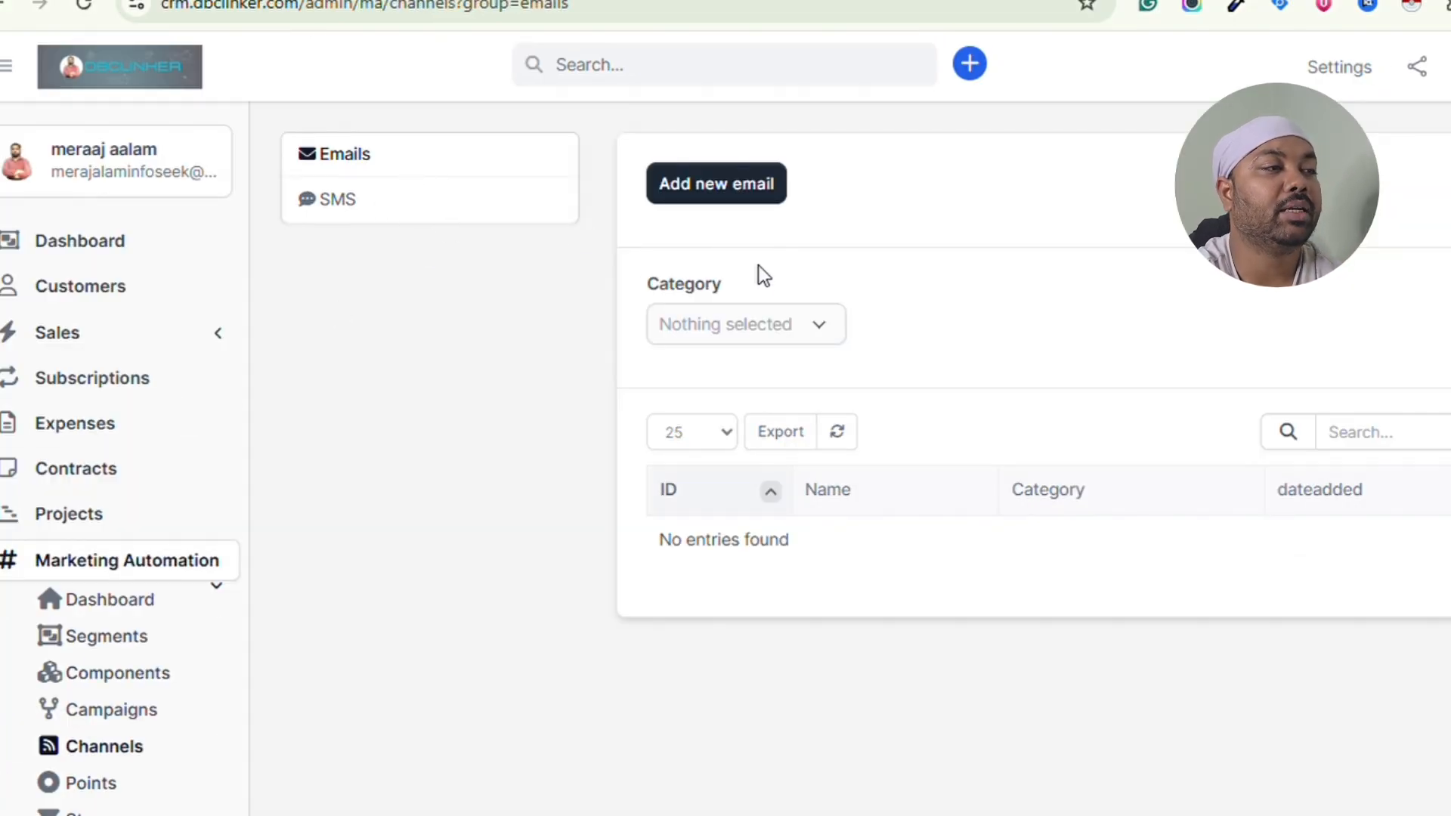
{"action": "left_click", "coordinate": [730, 184]}
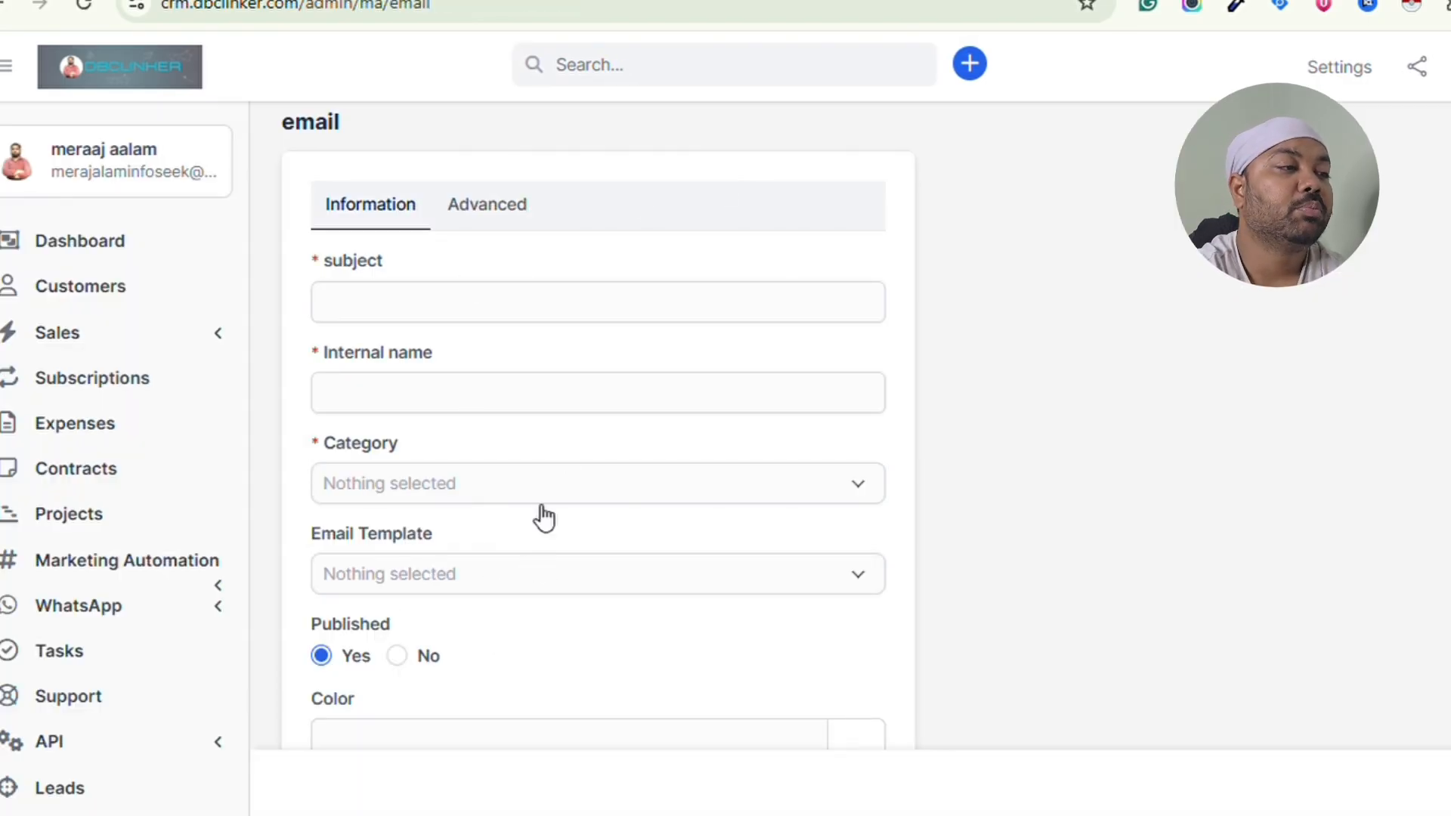
{"action": "scroll", "coordinate": [542, 517], "scroll_direction": "down", "scroll_amount": 2}
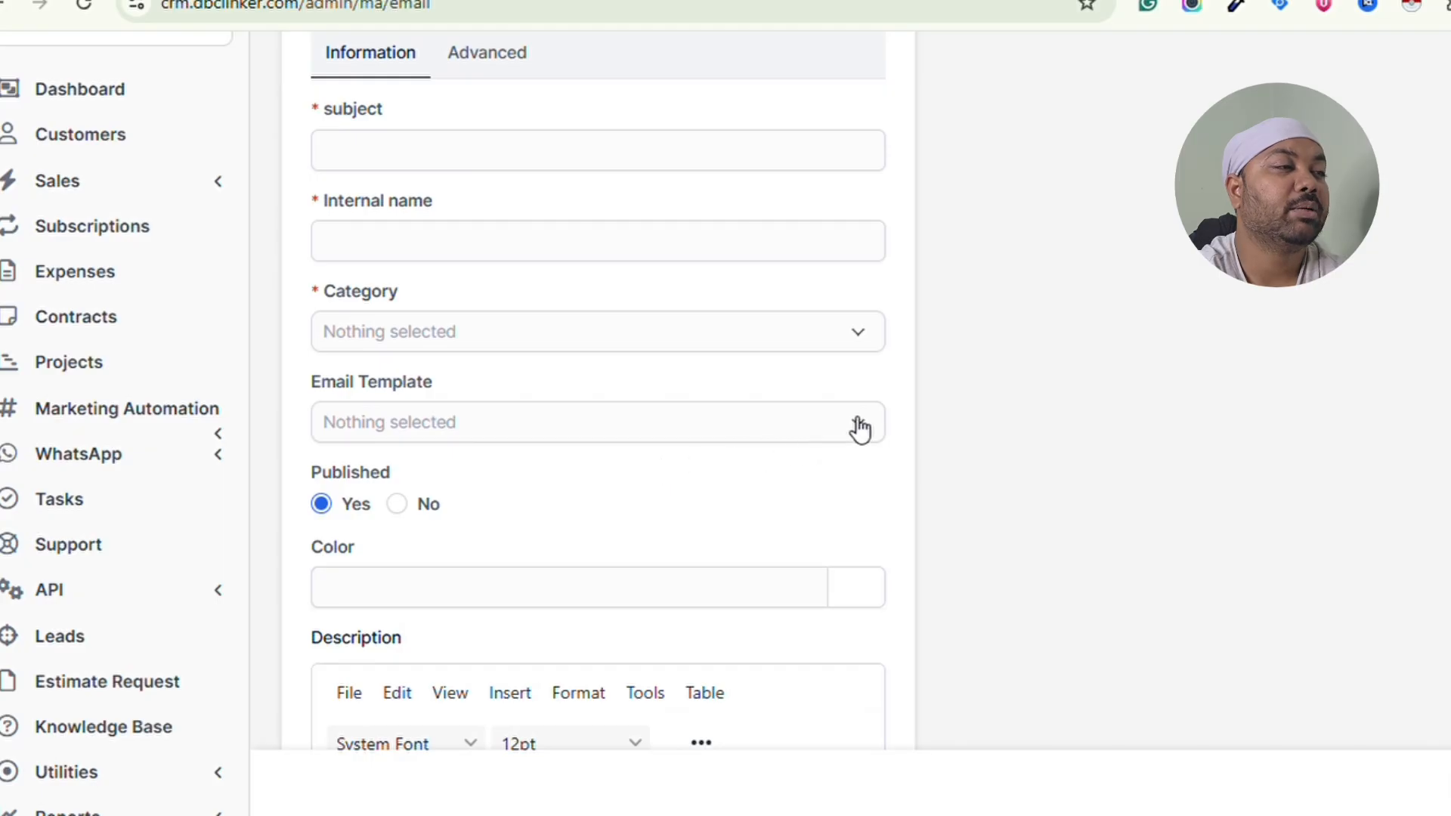
{"action": "left_click", "coordinate": [860, 430]}
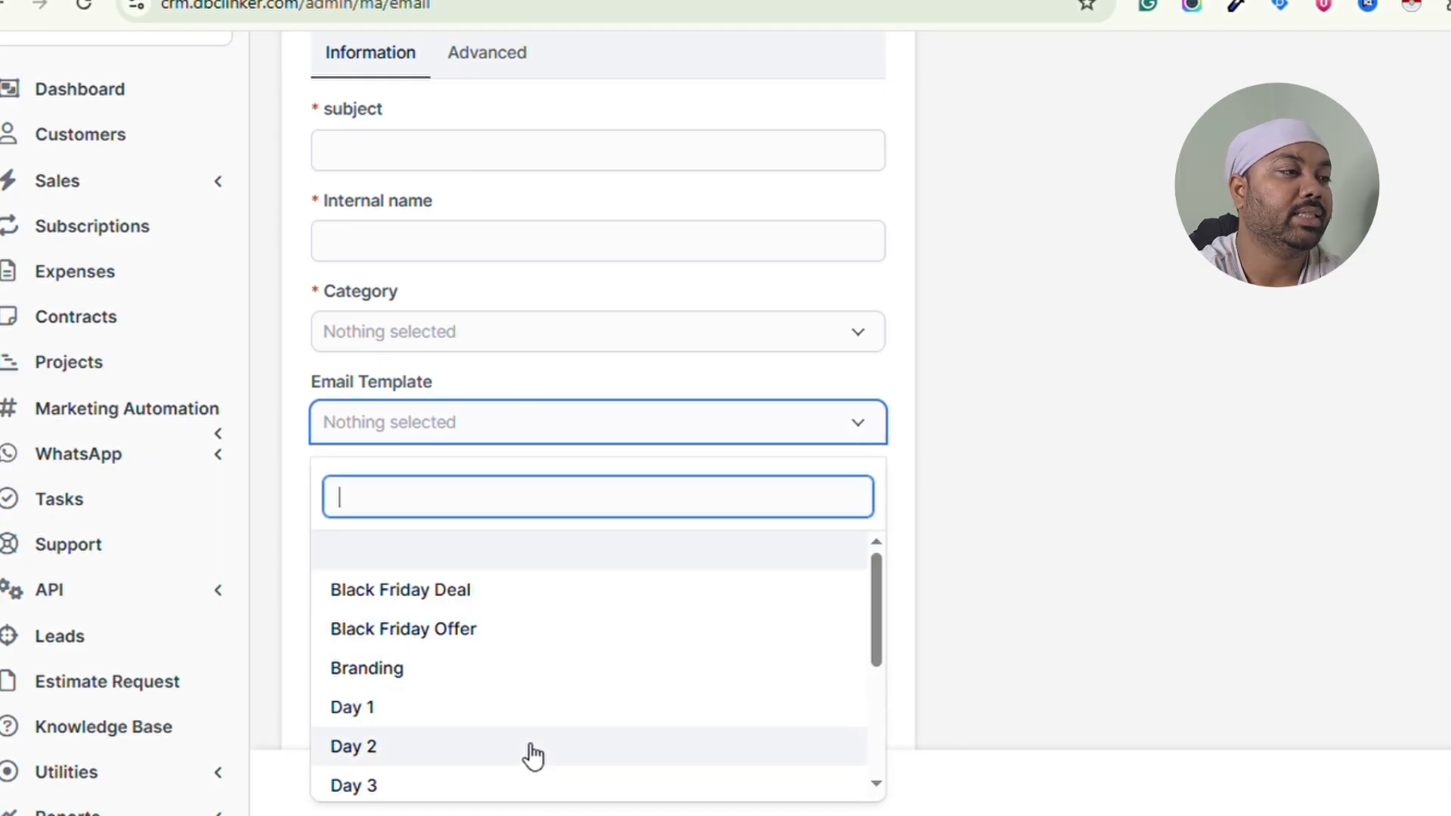
{"action": "scroll", "coordinate": [544, 534], "scroll_direction": "down", "scroll_amount": 2}
{"action": "scroll", "coordinate": [553, 536], "scroll_direction": "down", "scroll_amount": 1}
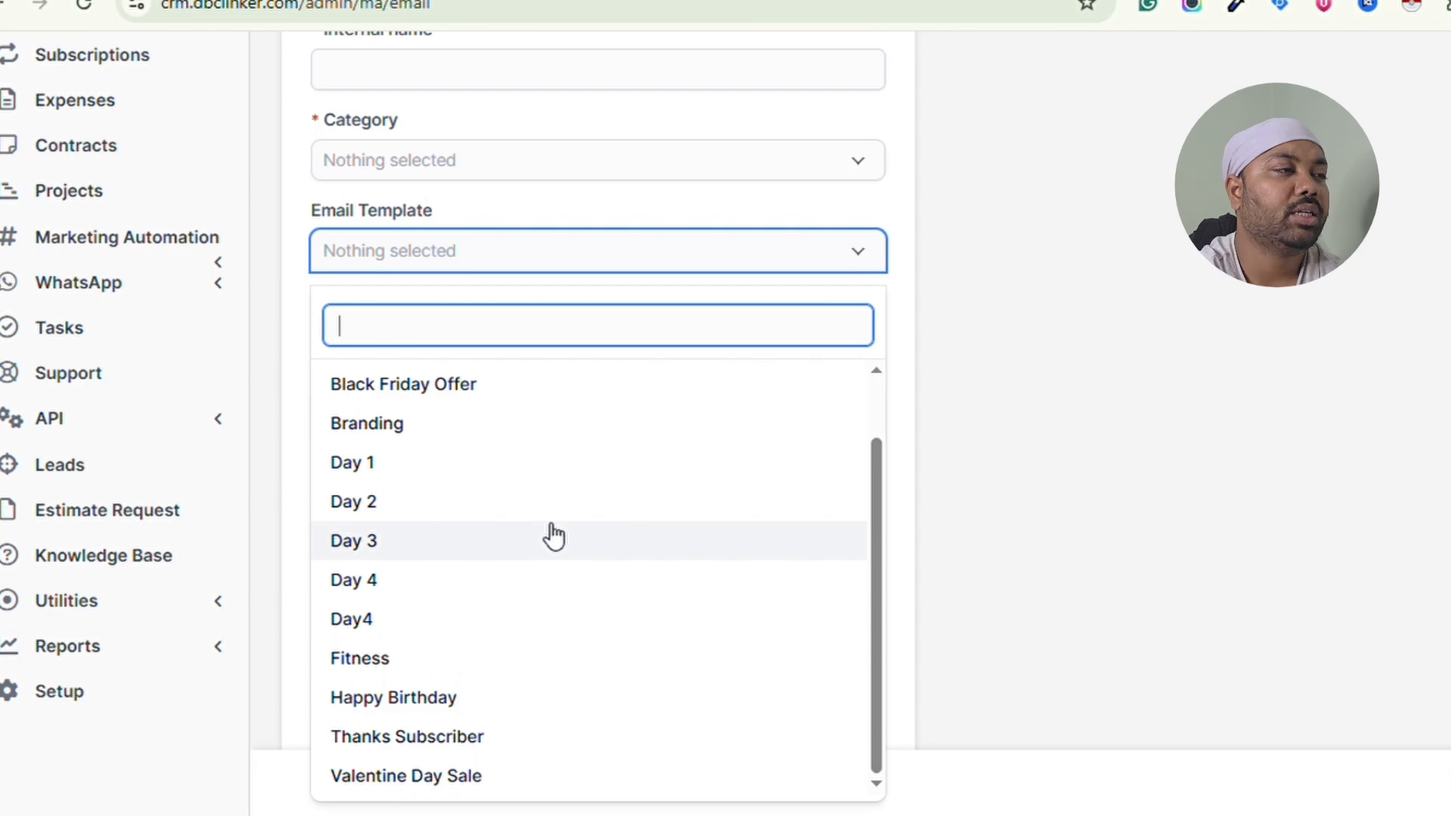
{"action": "scroll", "coordinate": [554, 536], "scroll_direction": "up", "scroll_amount": 1}
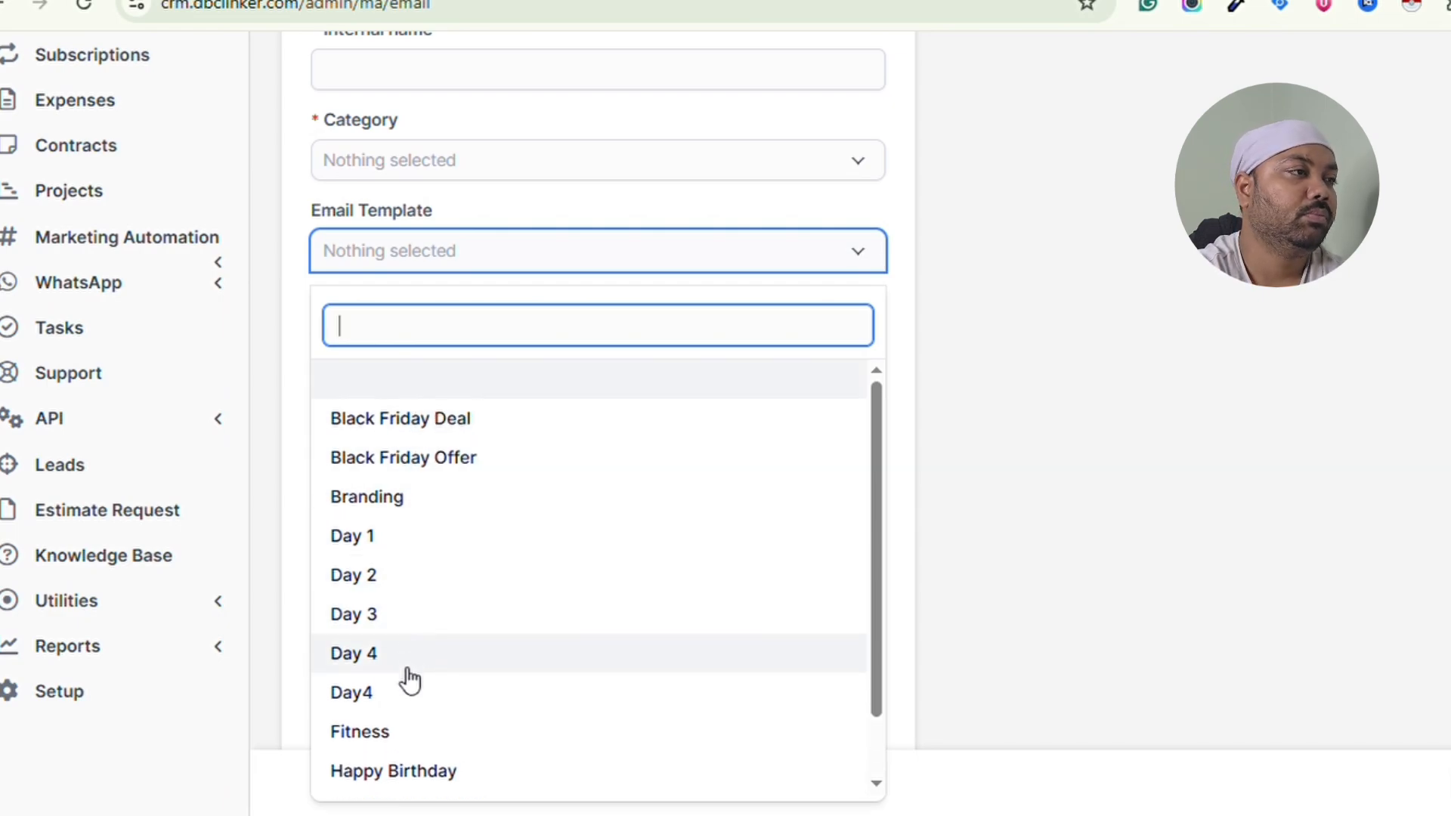
{"action": "scroll", "coordinate": [410, 686], "scroll_direction": "down", "scroll_amount": 1}
{"action": "scroll", "coordinate": [410, 690], "scroll_direction": "down", "scroll_amount": 1}
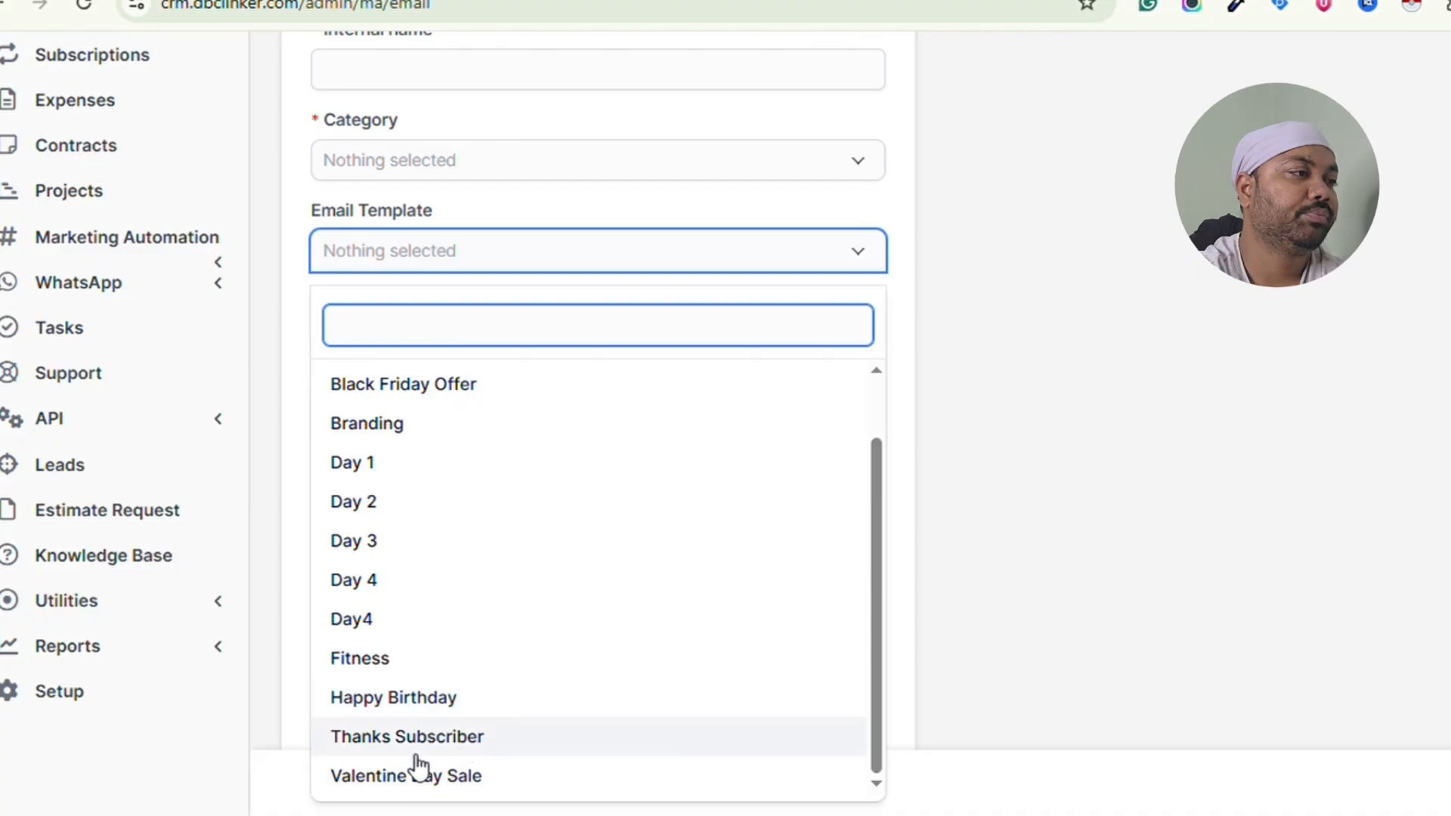
{"action": "scroll", "coordinate": [556, 675], "scroll_direction": "up", "scroll_amount": 2}
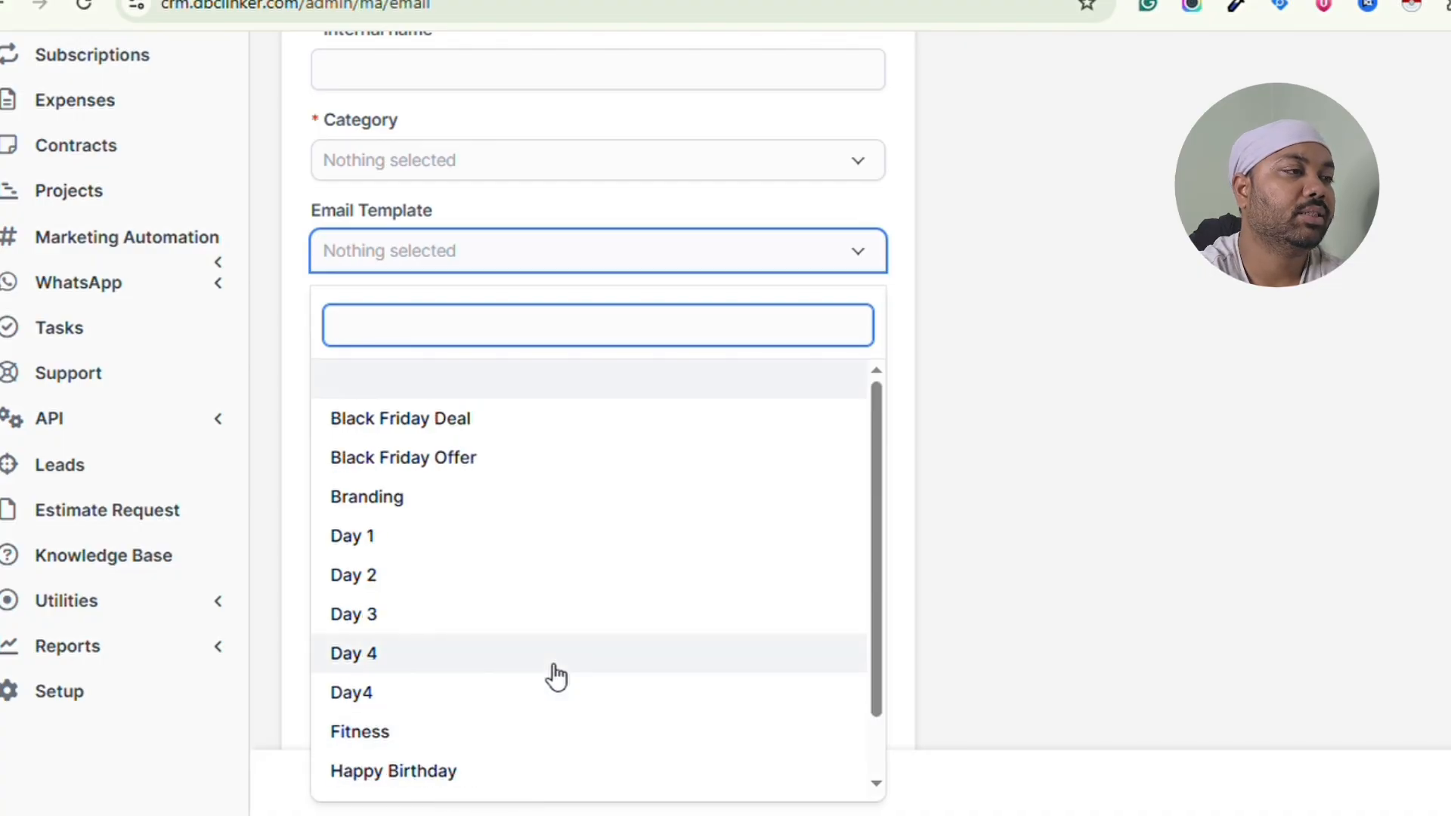
{"action": "scroll", "coordinate": [554, 673], "scroll_direction": "up", "scroll_amount": 4}
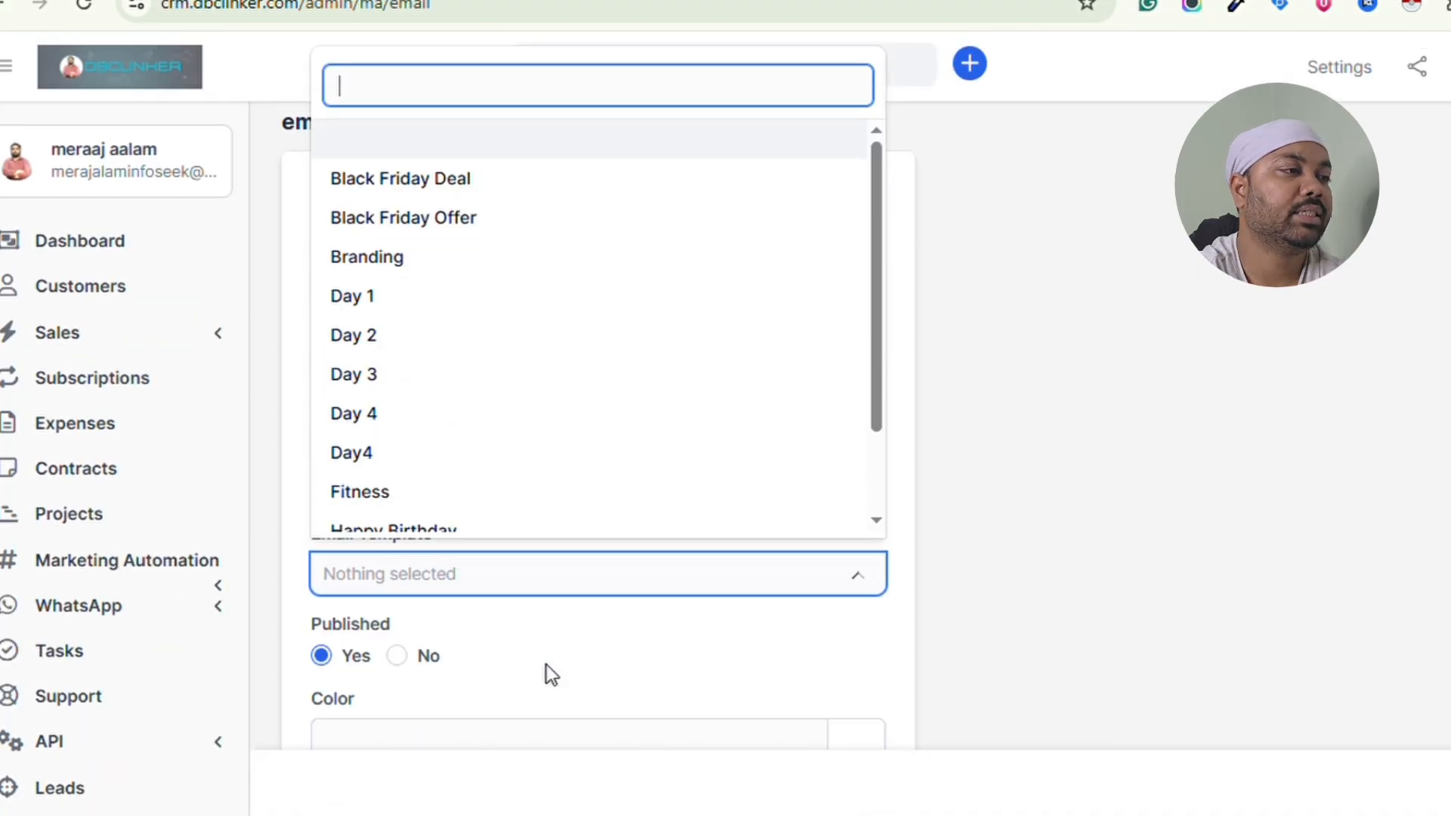
{"action": "left_click", "coordinate": [991, 322]}
- Look over the email's Advanced sender settings, then return to the Information fields
{"action": "scroll", "coordinate": [618, 326], "scroll_direction": "down", "scroll_amount": 3}
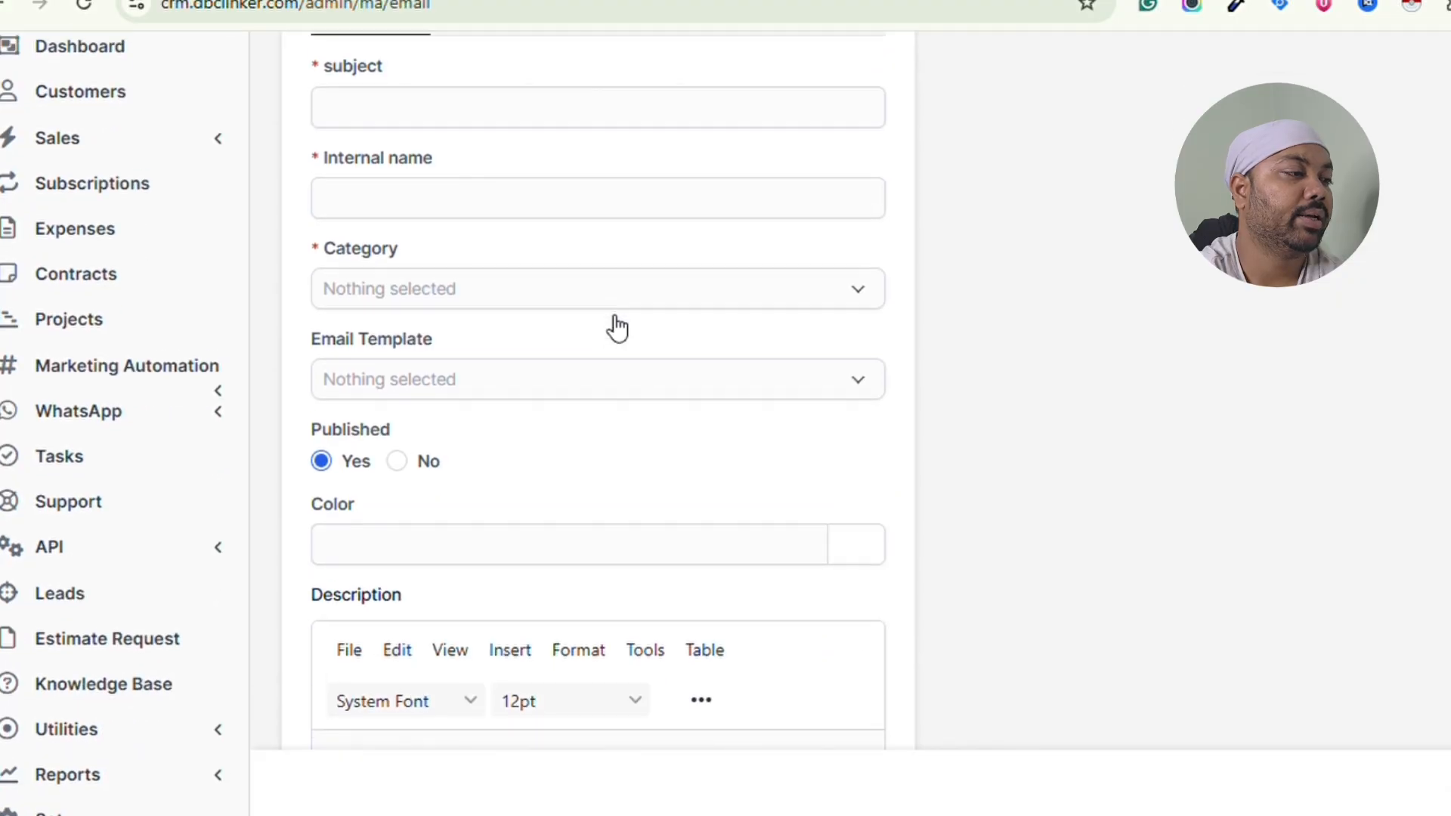
{"action": "scroll", "coordinate": [618, 327], "scroll_direction": "up", "scroll_amount": 3}
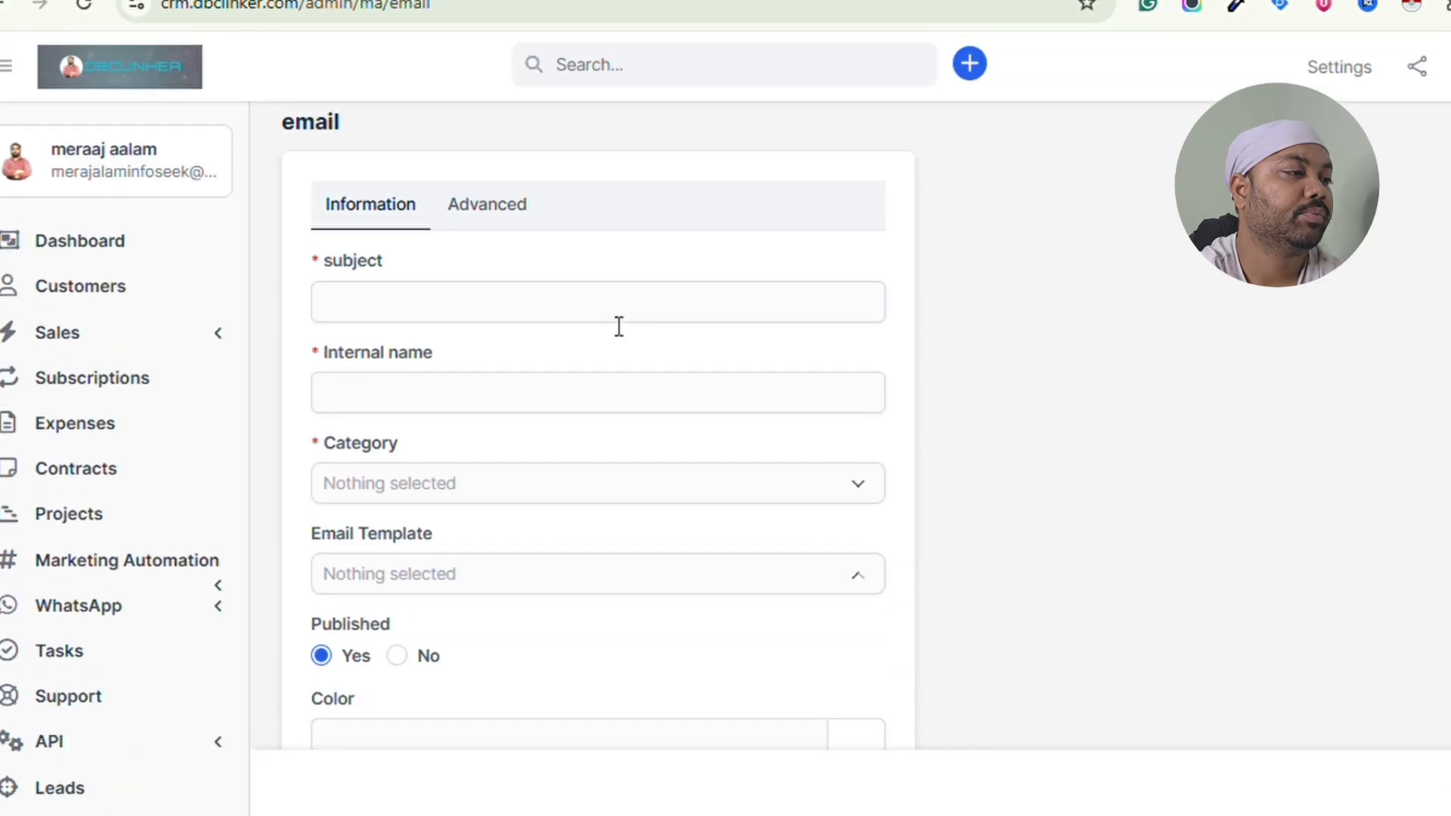
{"action": "left_click", "coordinate": [496, 203]}
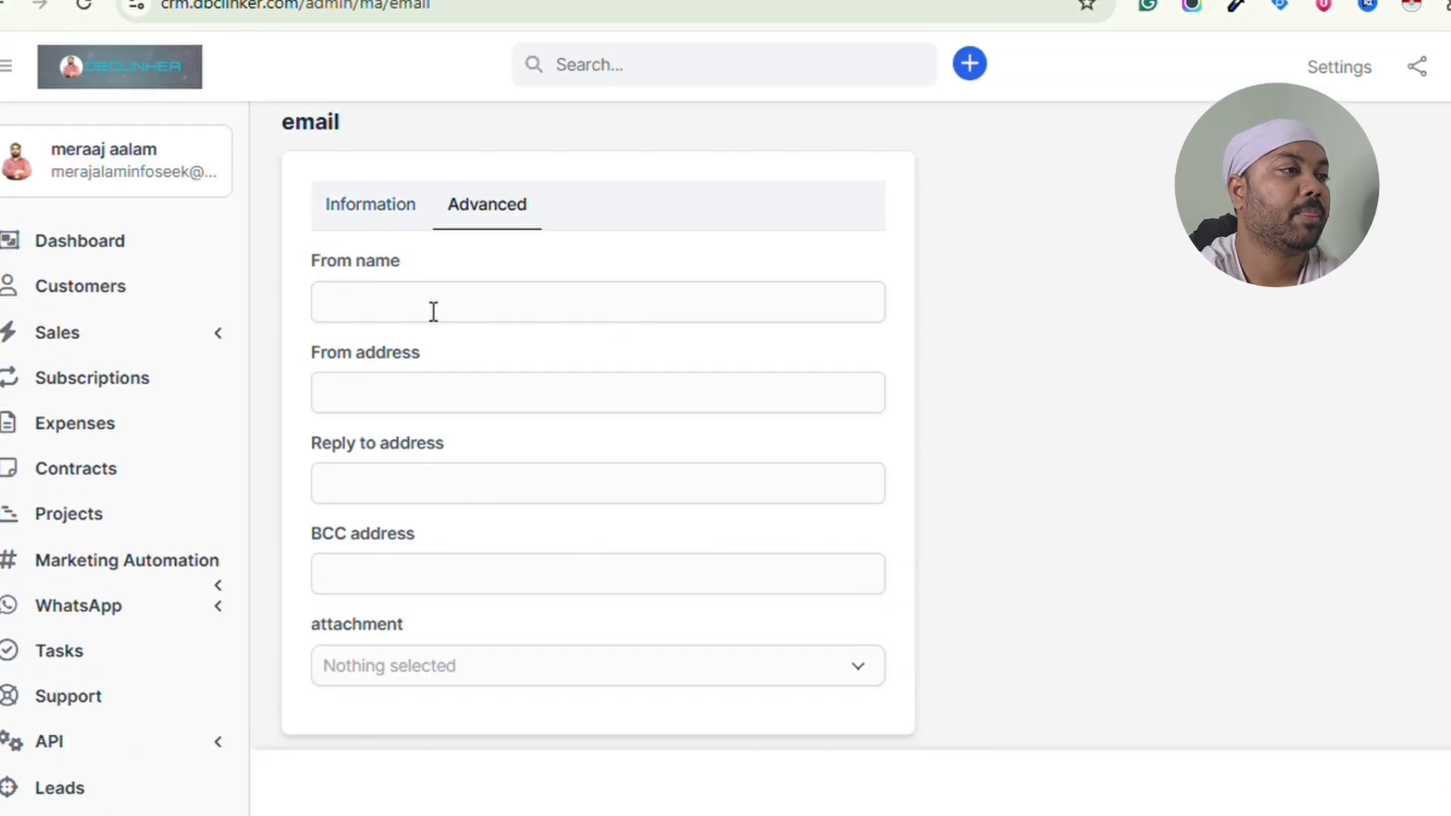
{"action": "left_click", "coordinate": [370, 220]}
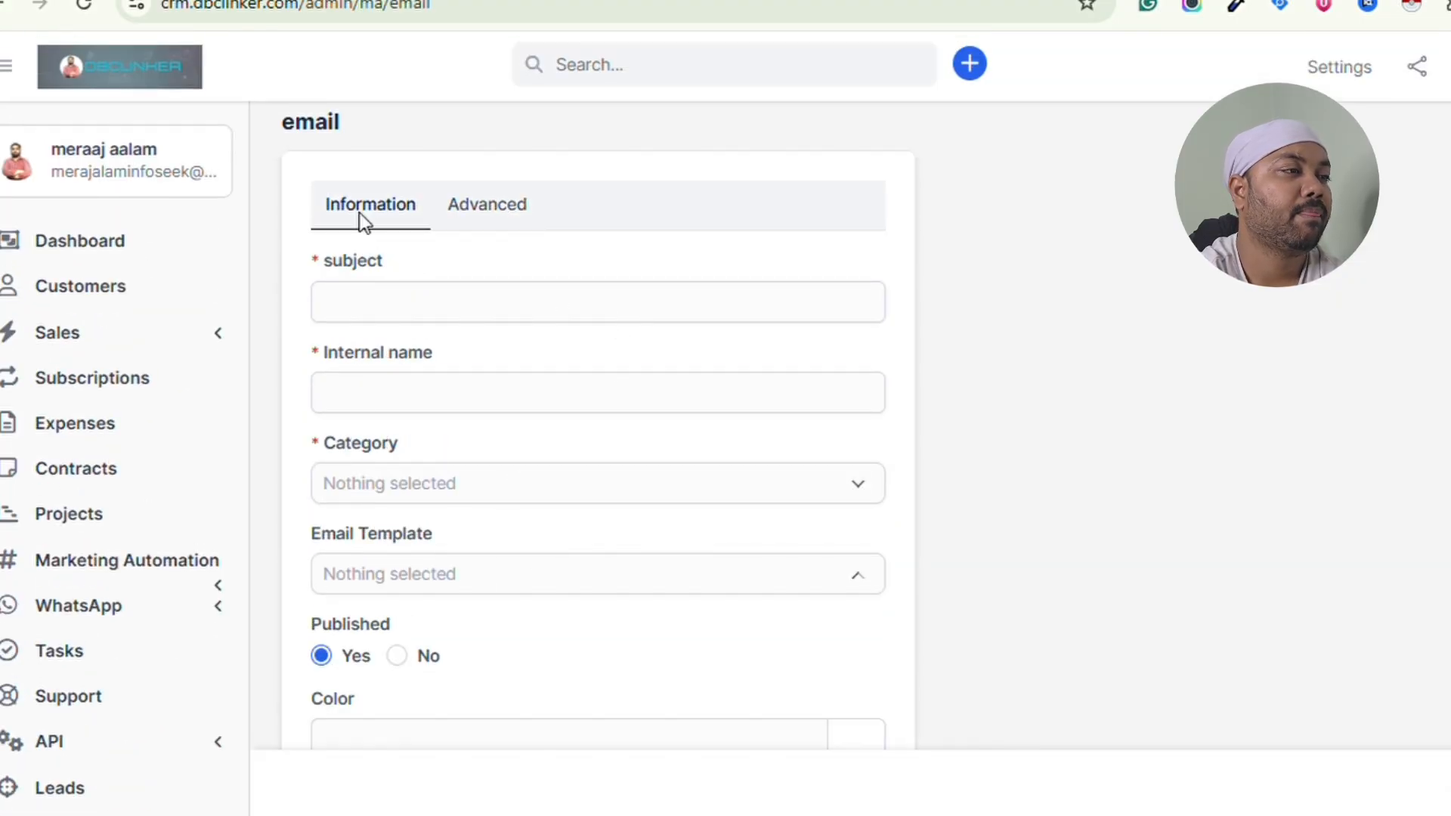
{"action": "left_click", "coordinate": [155, 560]}
{"action": "scroll", "coordinate": [113, 726], "scroll_direction": "down", "scroll_amount": 2}
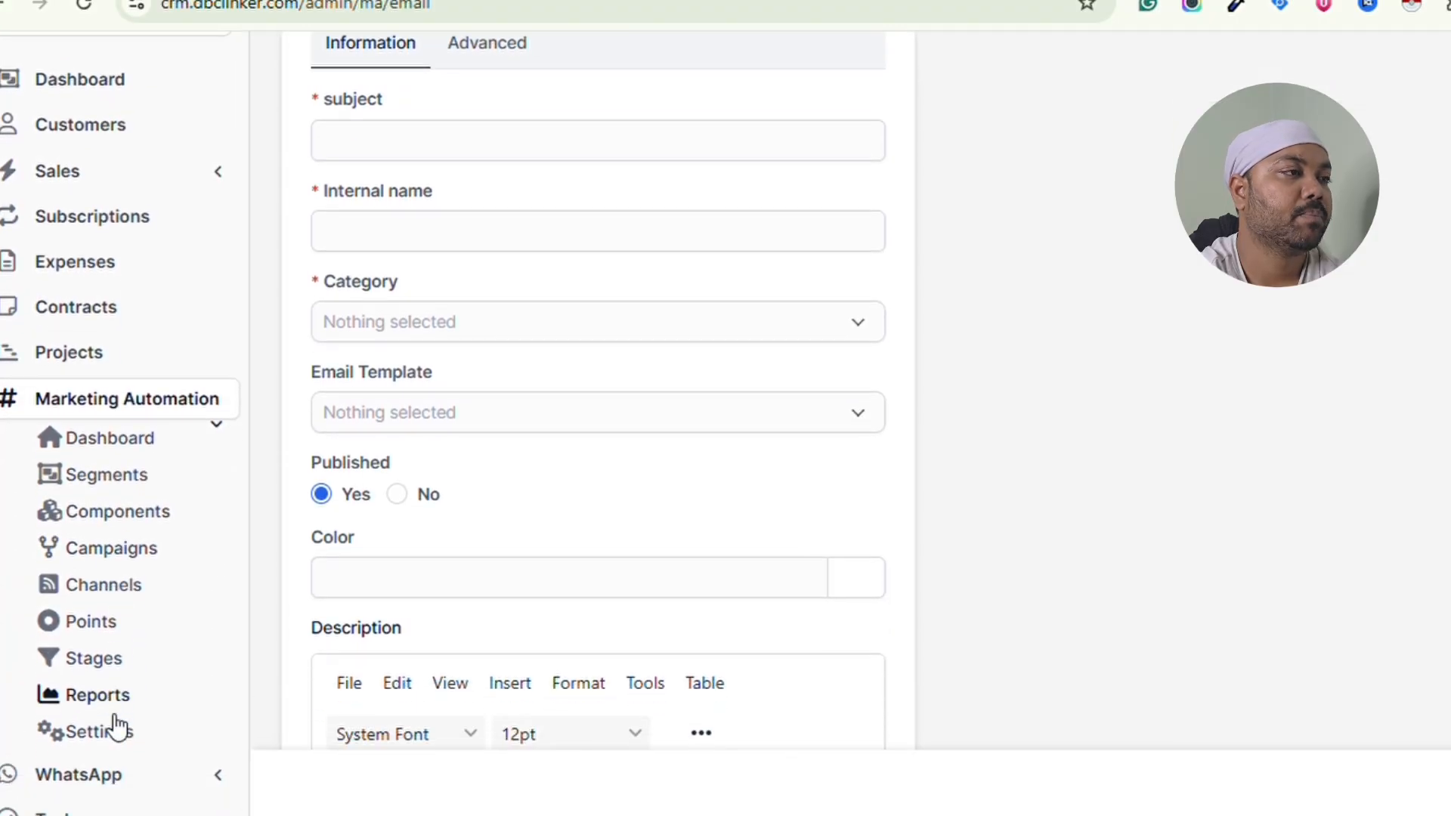
- Open a new Point action form and browse its Category and 'When a contact...' trigger options
{"action": "left_click", "coordinate": [124, 622]}
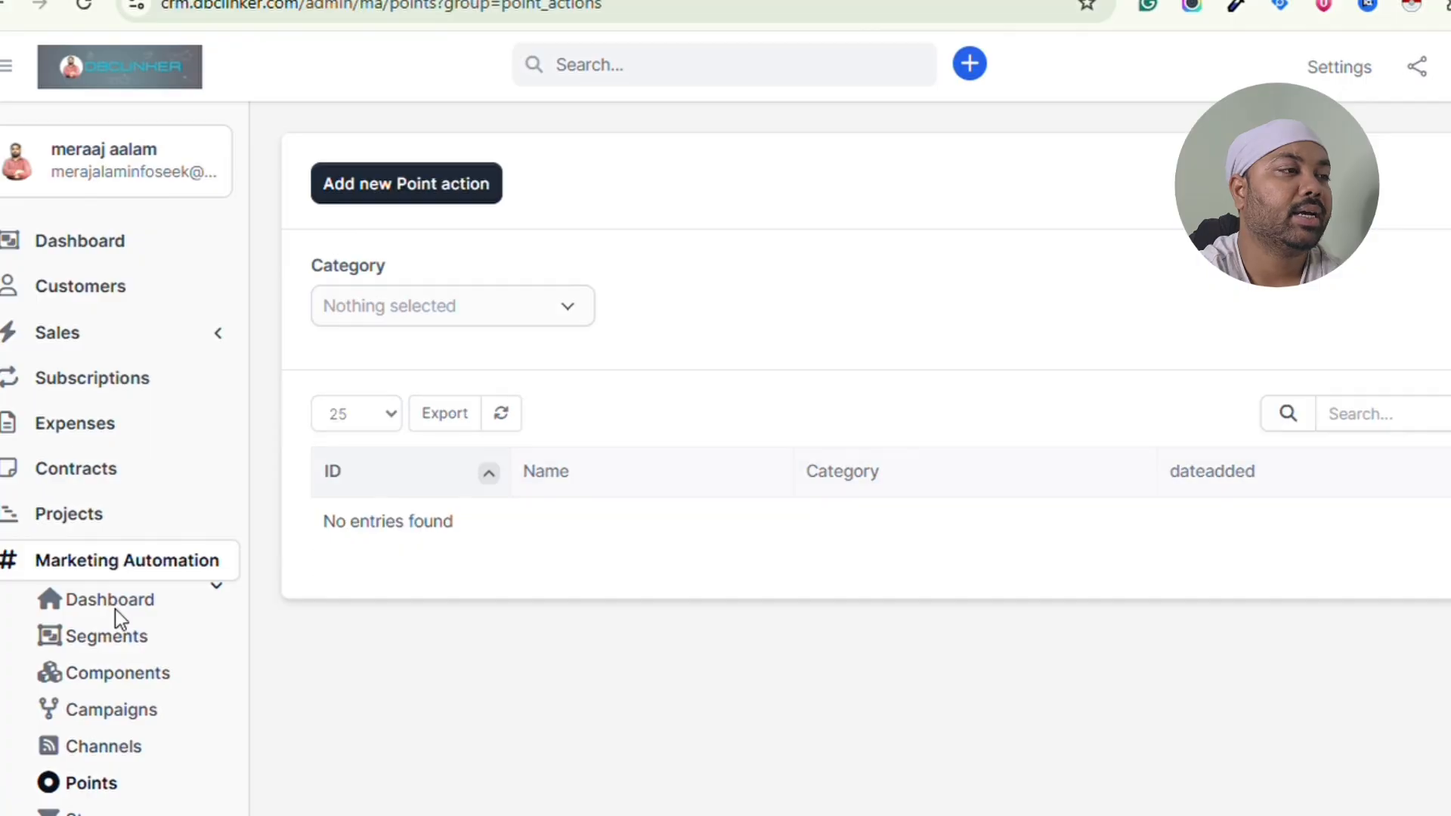
{"action": "left_click", "coordinate": [437, 203]}
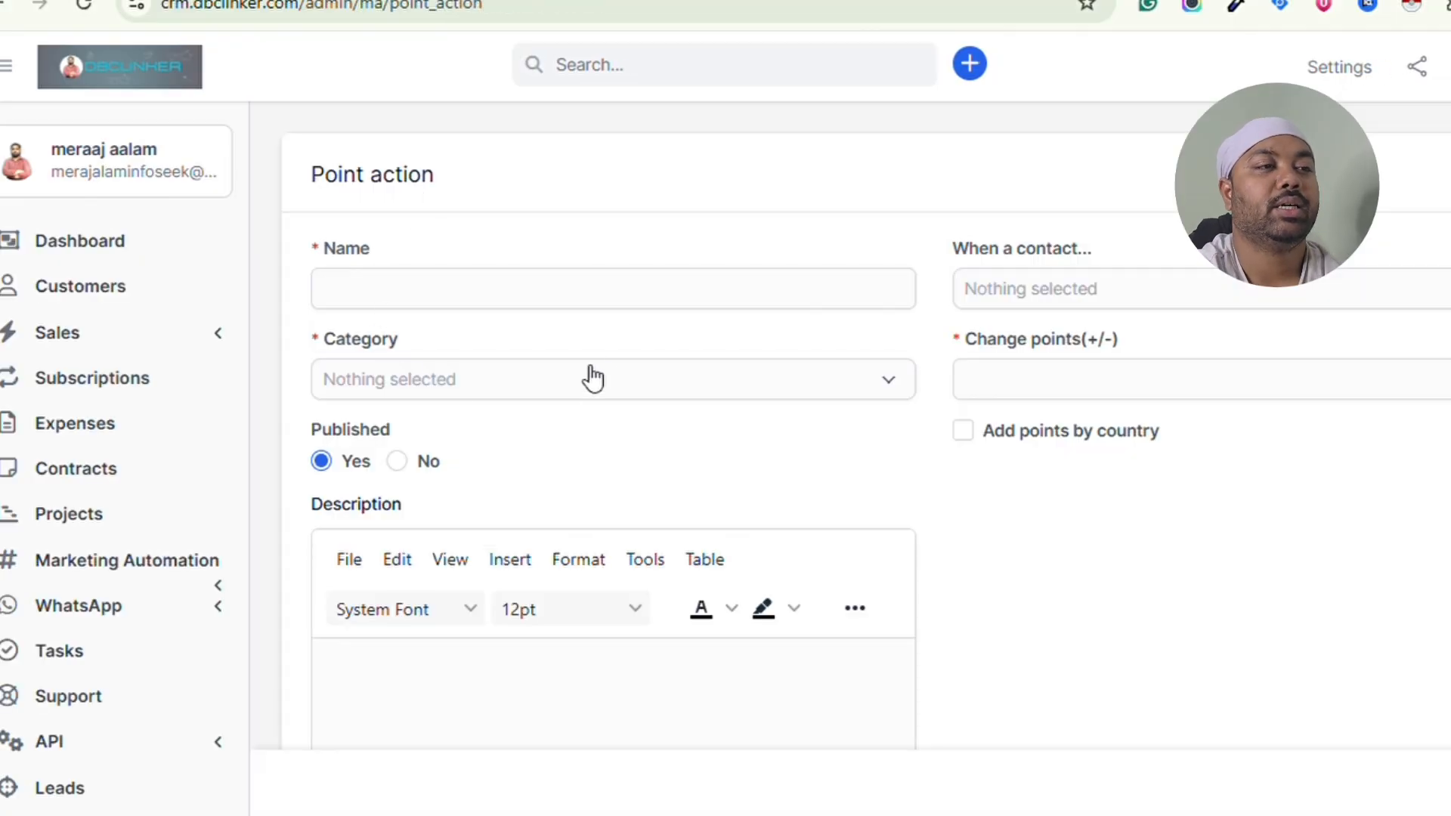
{"action": "left_click", "coordinate": [506, 295]}
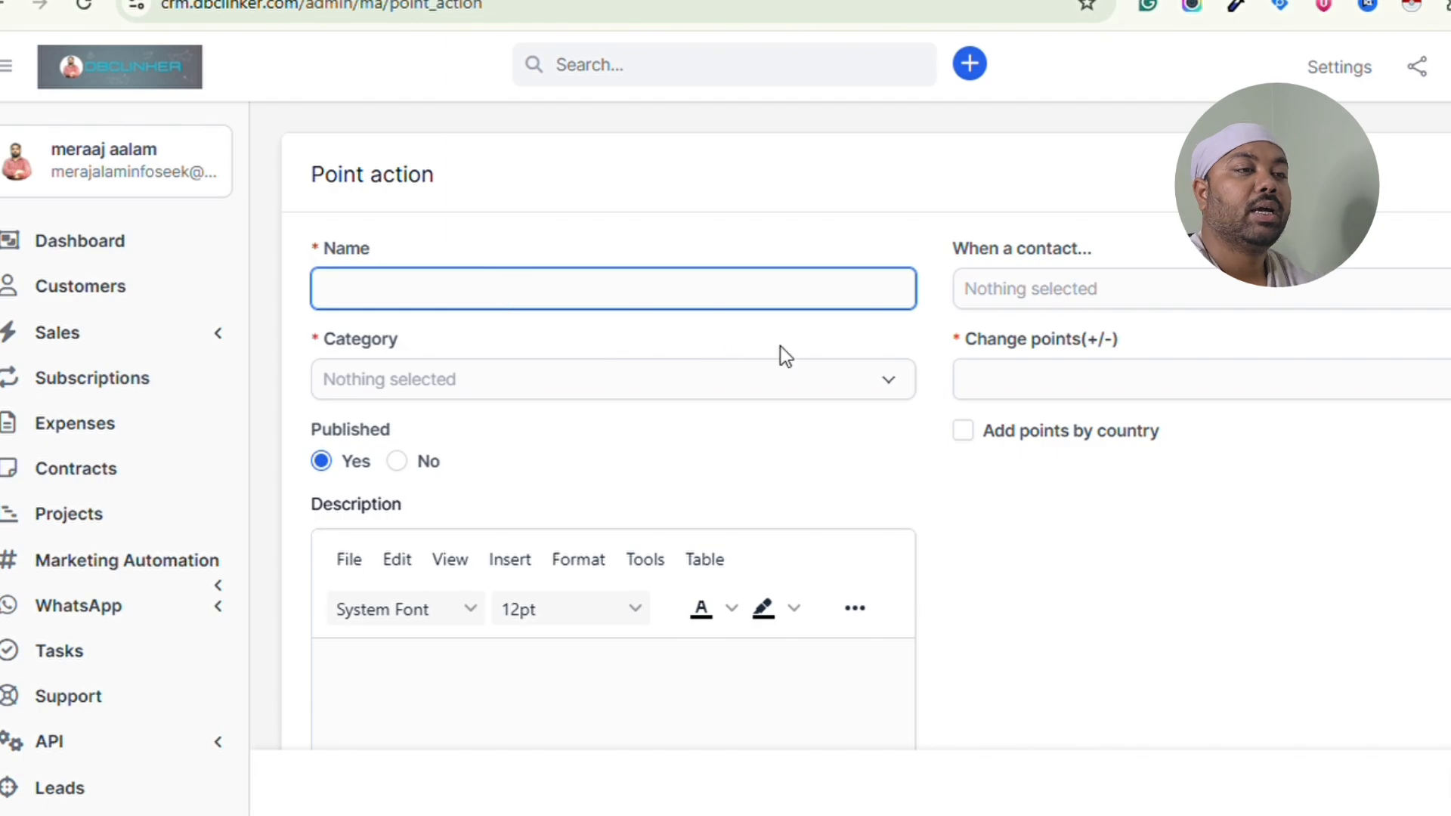
{"action": "left_click", "coordinate": [869, 391]}
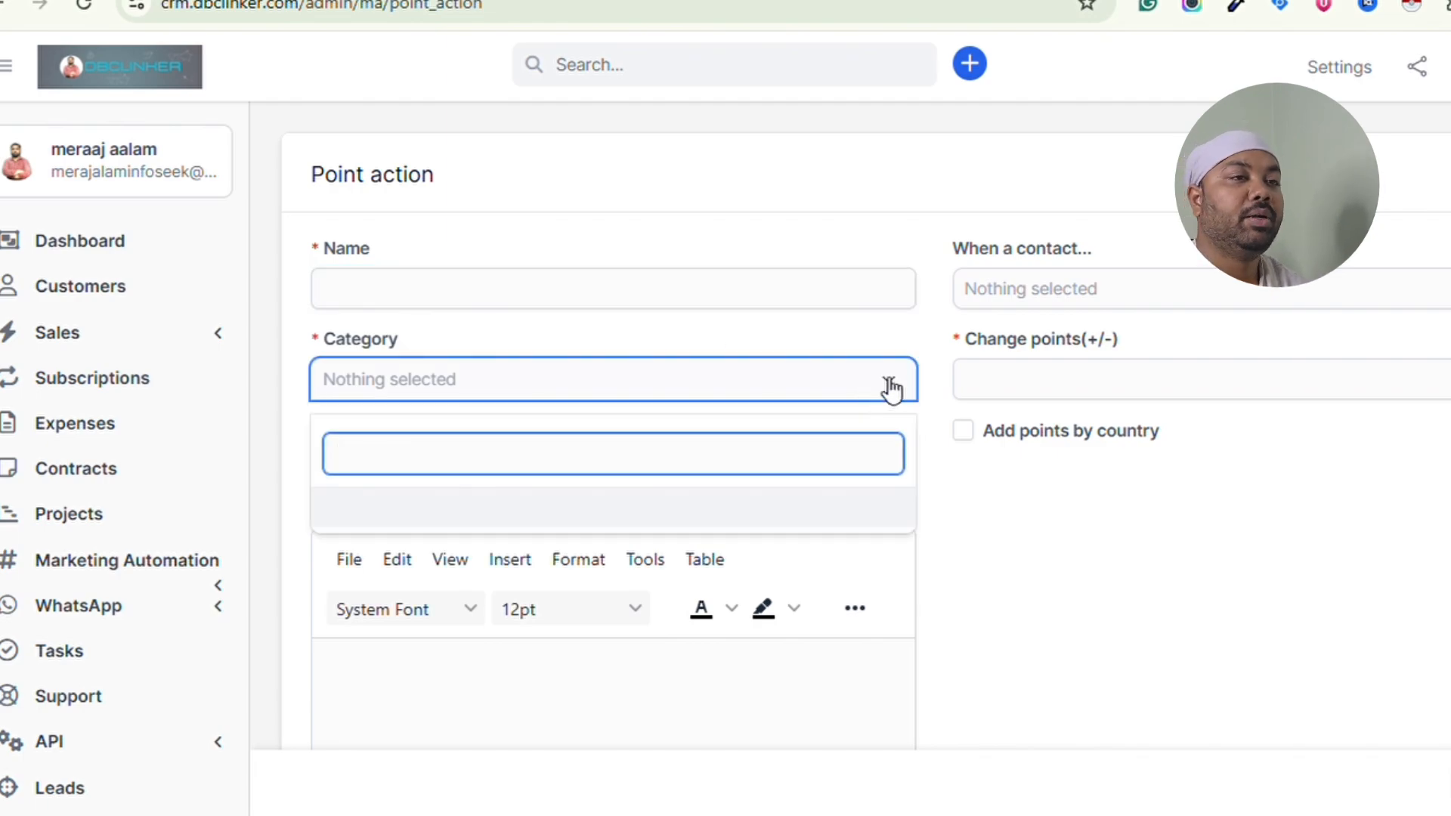
{"action": "left_click", "coordinate": [1181, 287]}
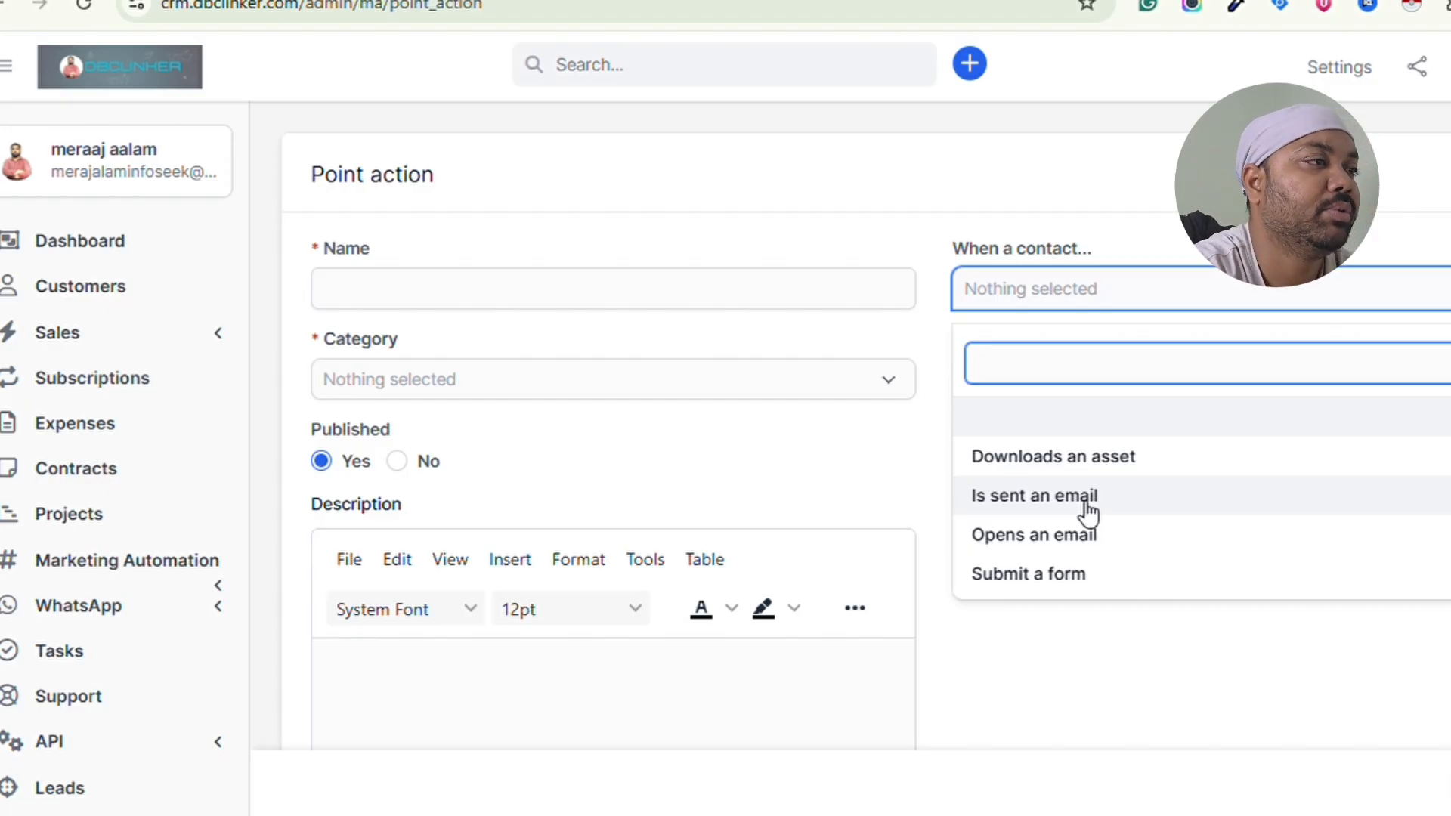
{"action": "left_click", "coordinate": [844, 251]}
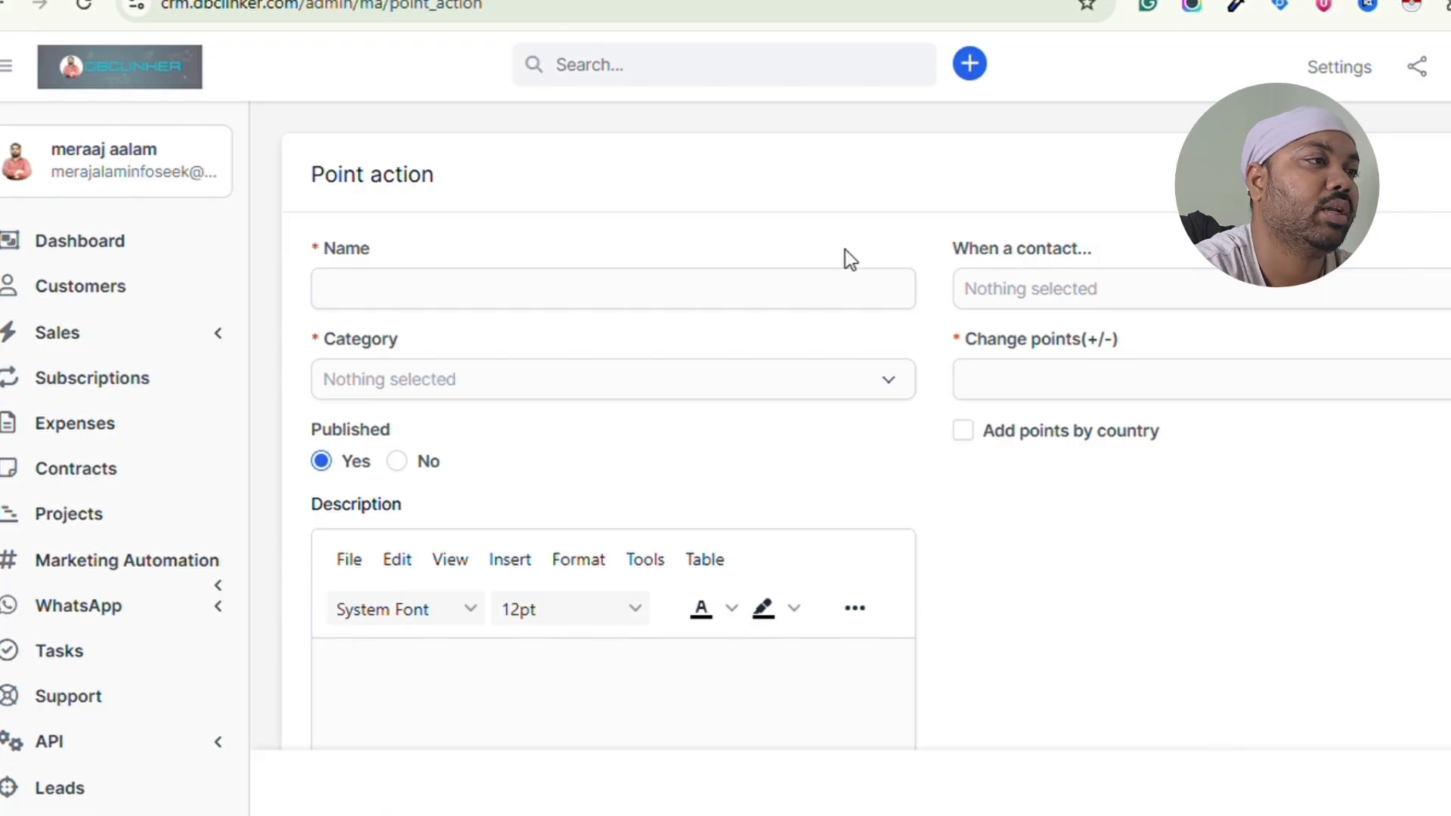
{"action": "left_click", "coordinate": [187, 557]}
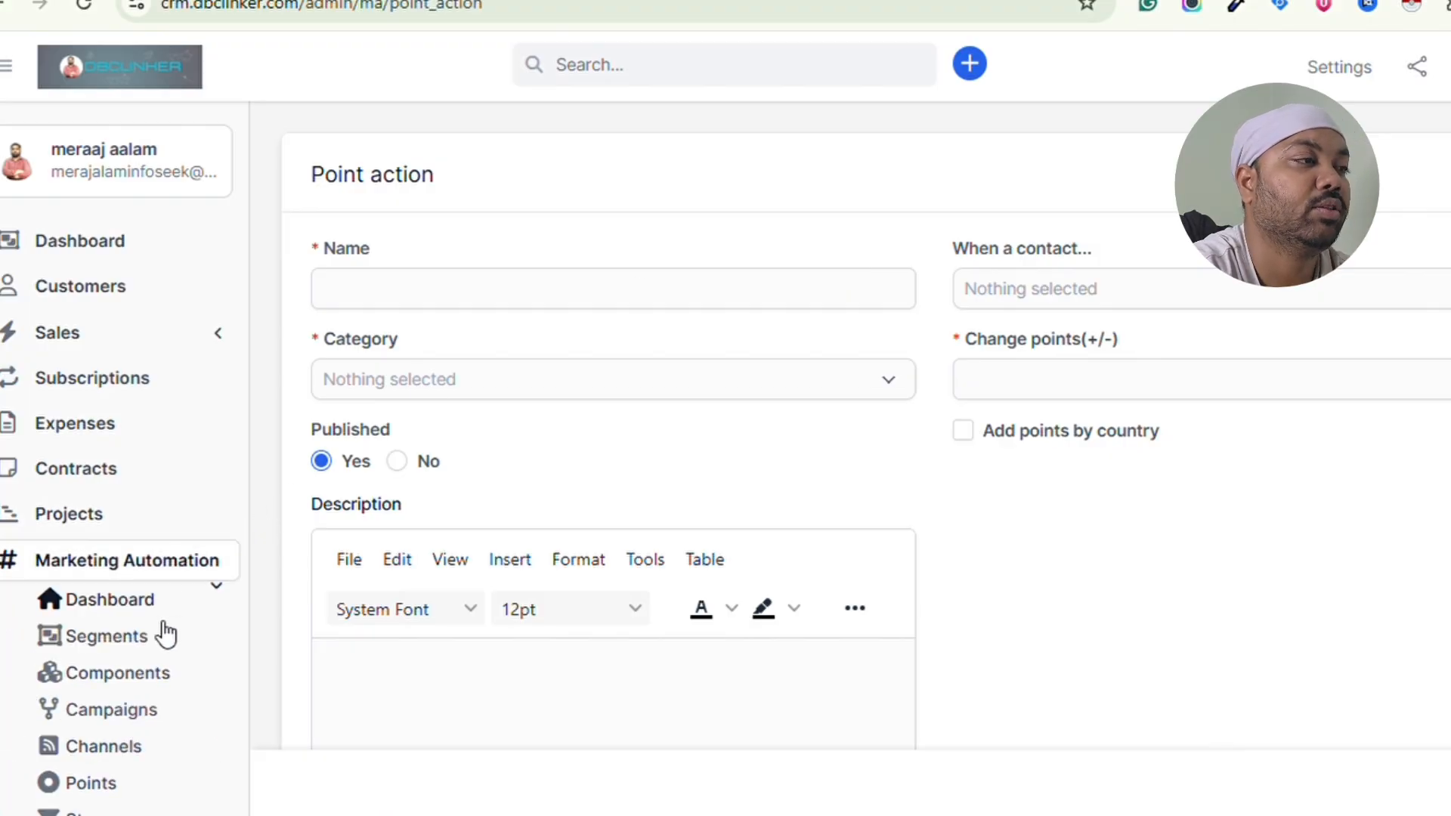
{"action": "scroll", "coordinate": [161, 635], "scroll_direction": "down", "scroll_amount": 2}
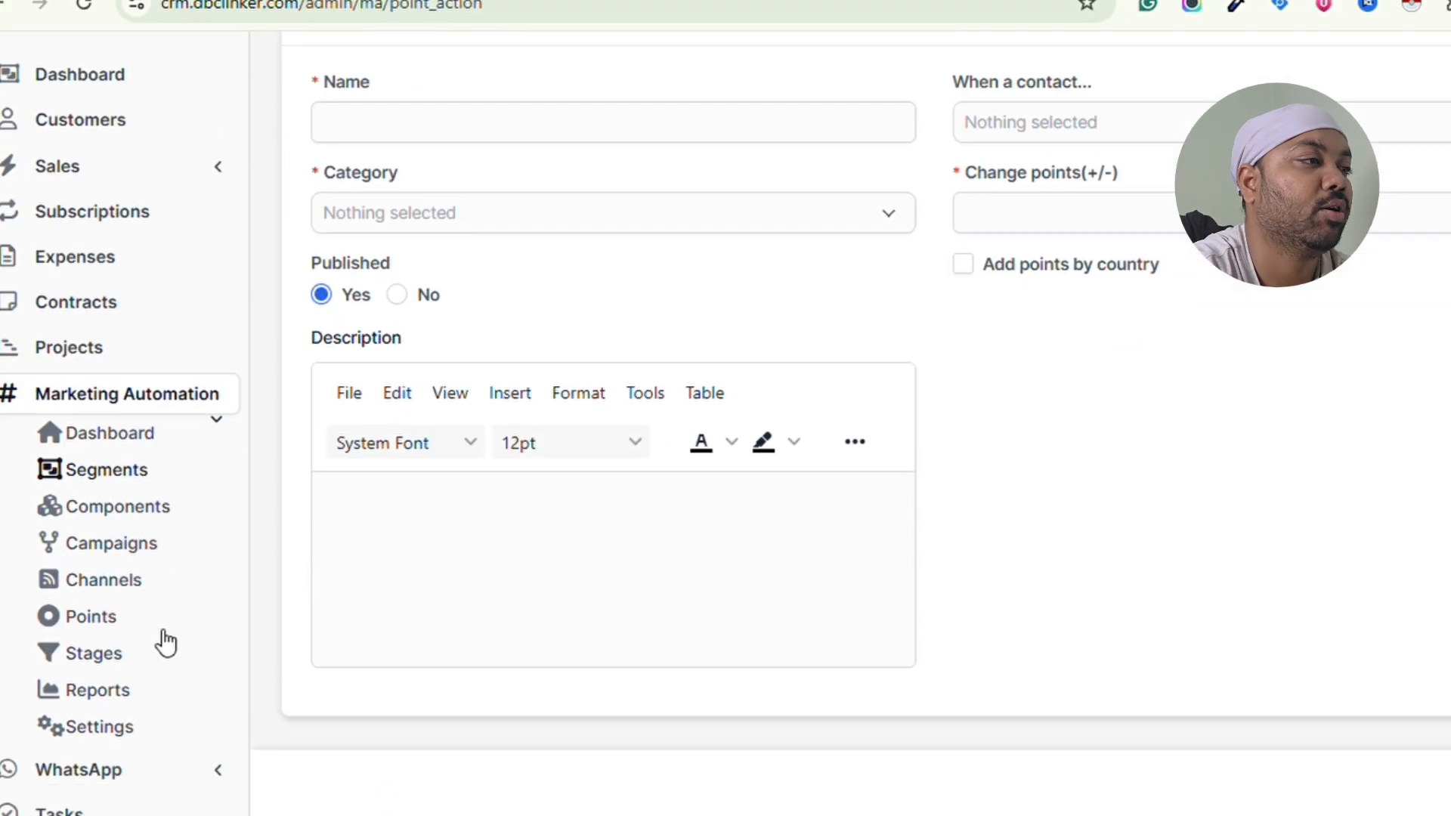
- Open the Category settings list and view the available types in the Add new Category form
{"action": "left_click", "coordinate": [127, 725]}
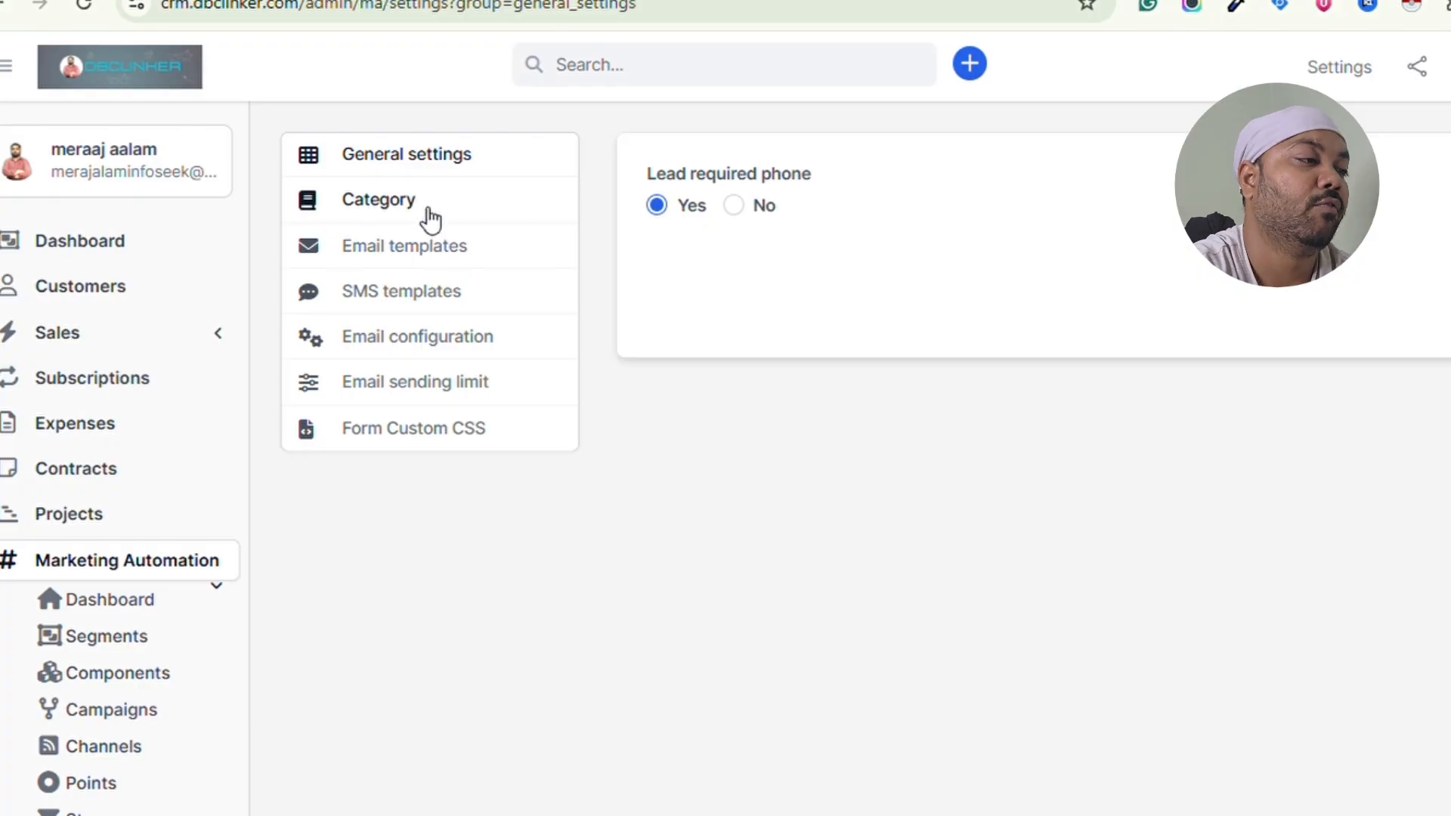
{"action": "left_click", "coordinate": [431, 220]}
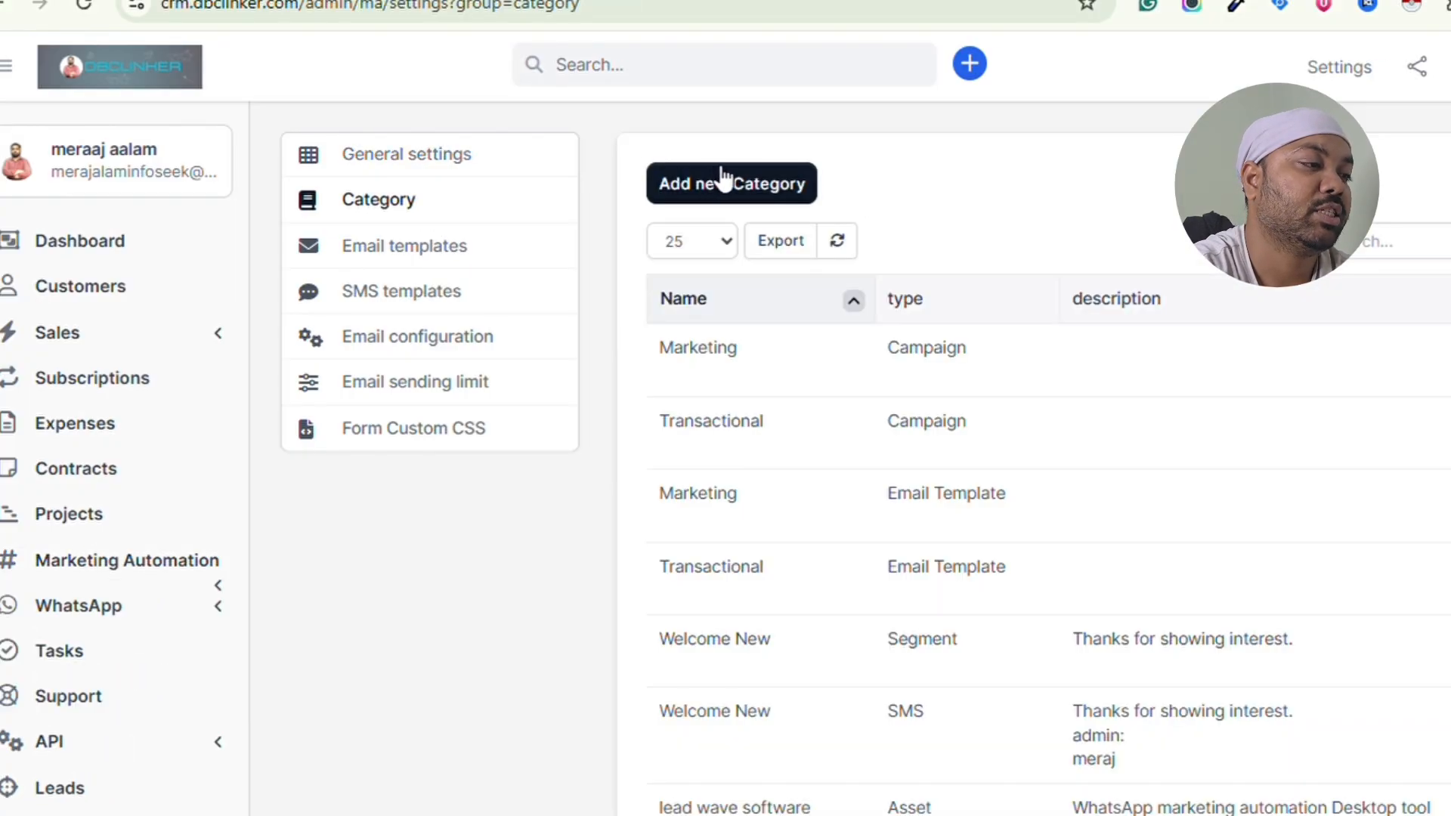
{"action": "left_click", "coordinate": [725, 180]}
{"action": "left_click", "coordinate": [444, 333]}
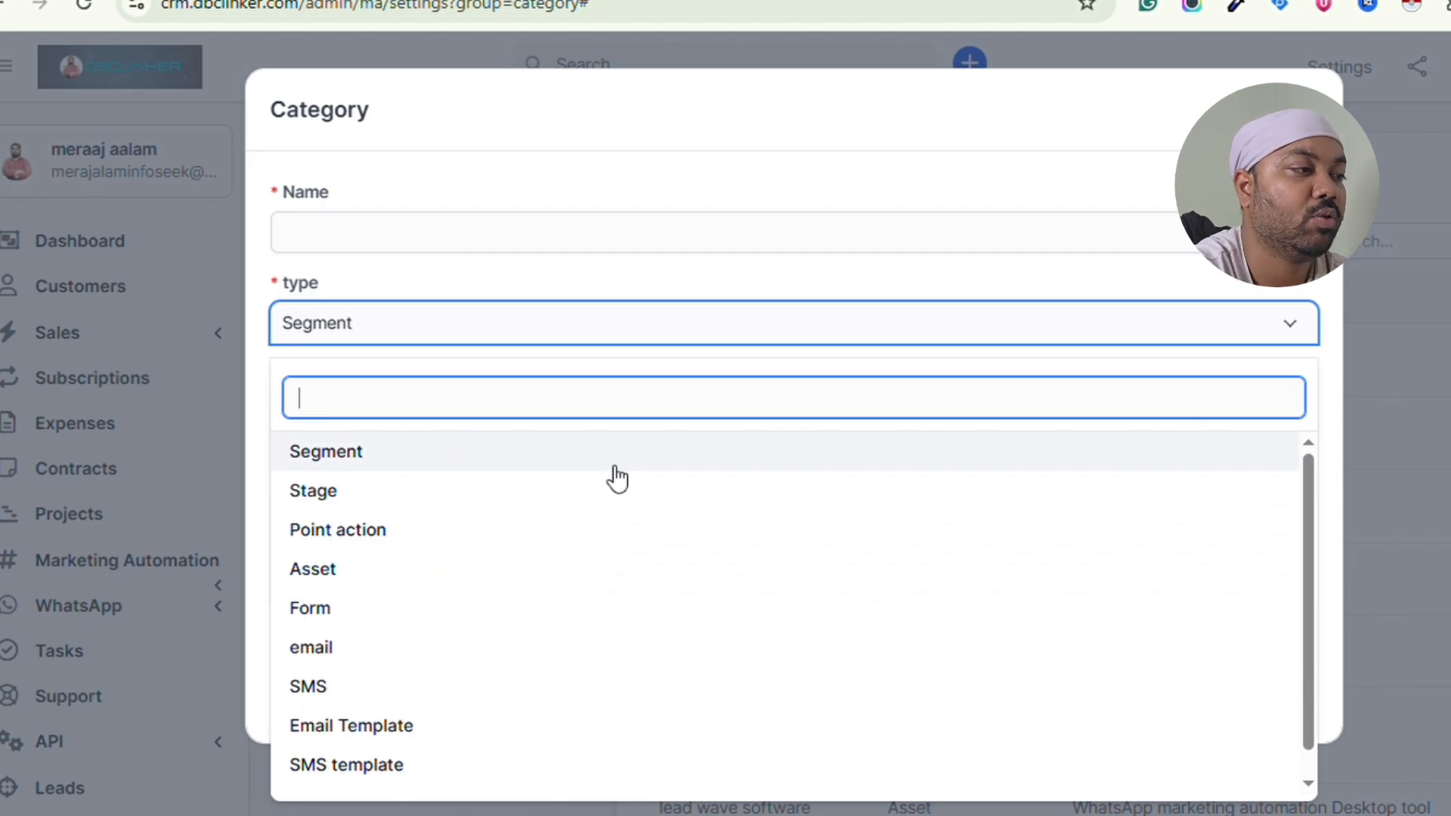
- Close the new-category form without saving and scroll through the 8 existing categories
{"action": "left_click", "coordinate": [1299, 110]}
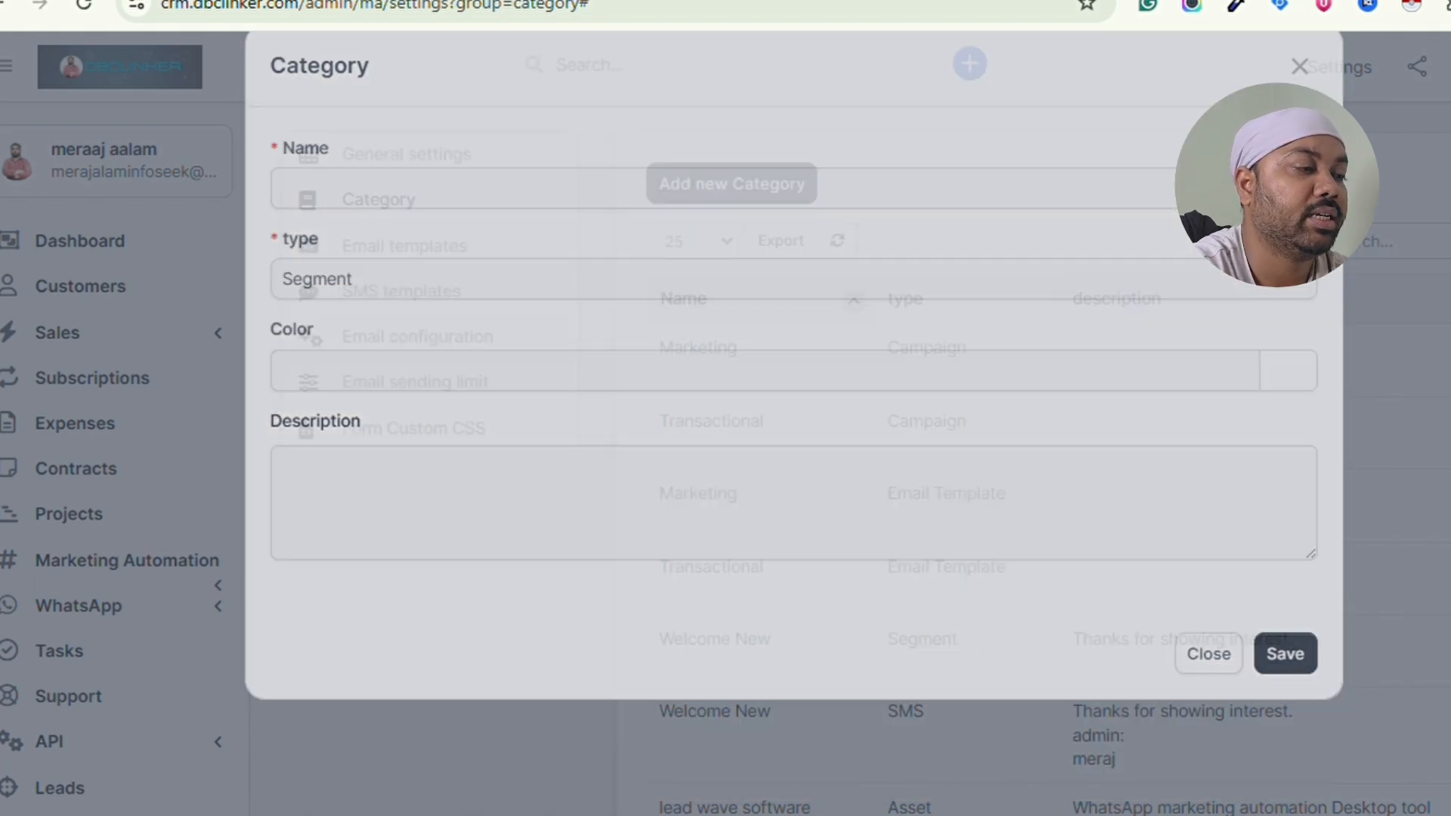
{"action": "left_click", "coordinate": [158, 567]}
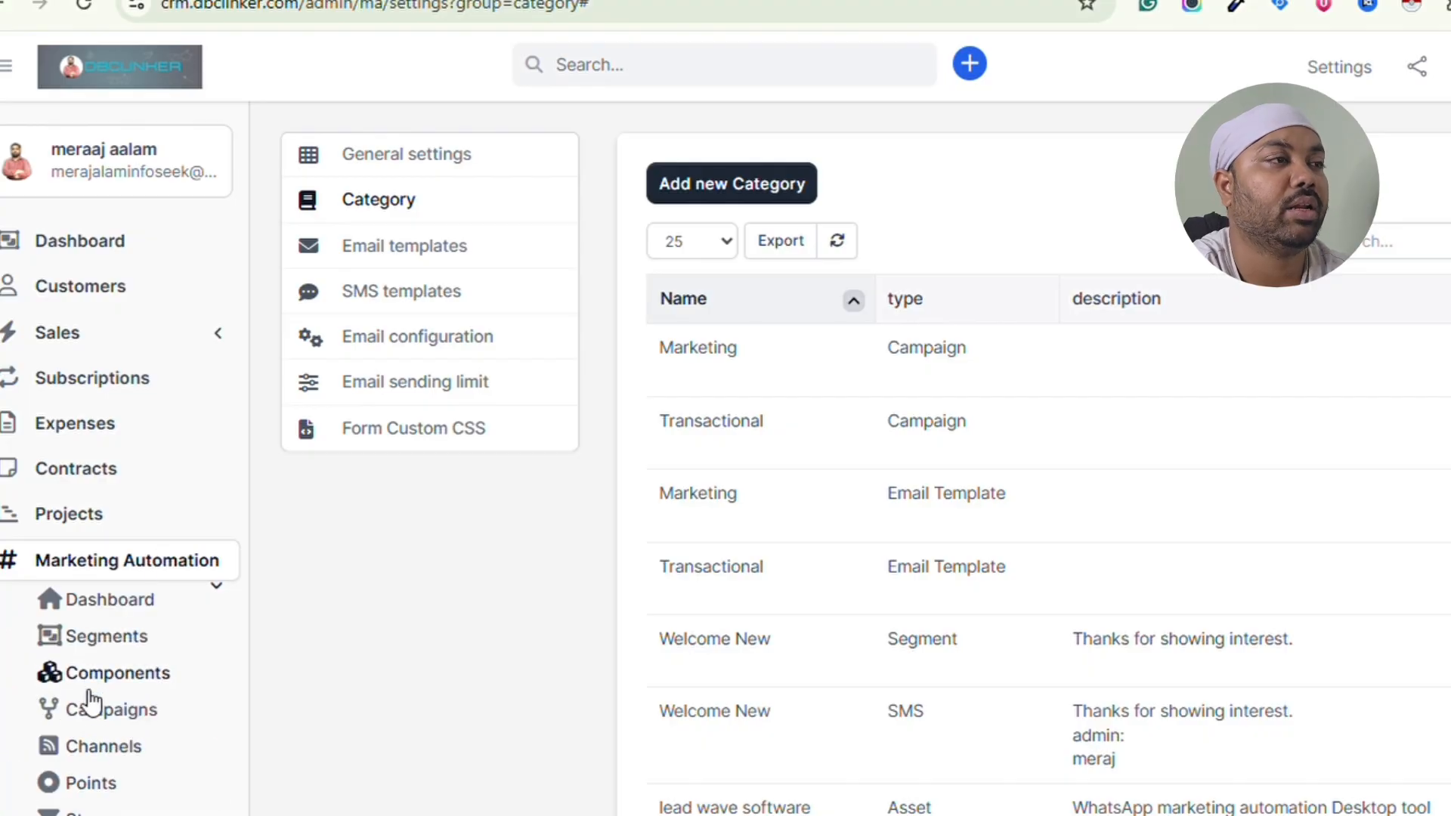
{"action": "scroll", "coordinate": [101, 729], "scroll_direction": "down", "scroll_amount": 2}
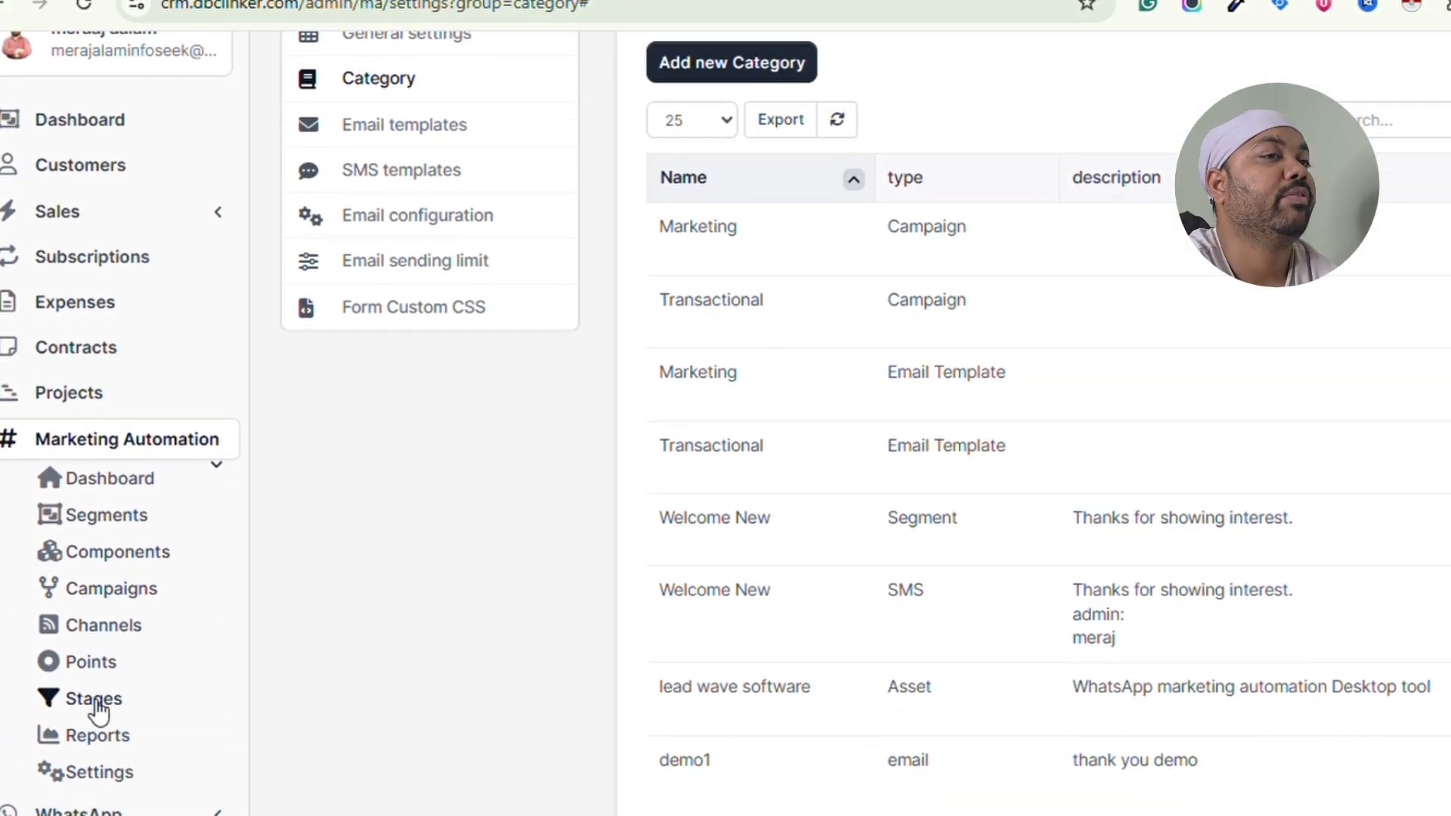
{"action": "scroll", "coordinate": [108, 703], "scroll_direction": "down", "scroll_amount": 1}
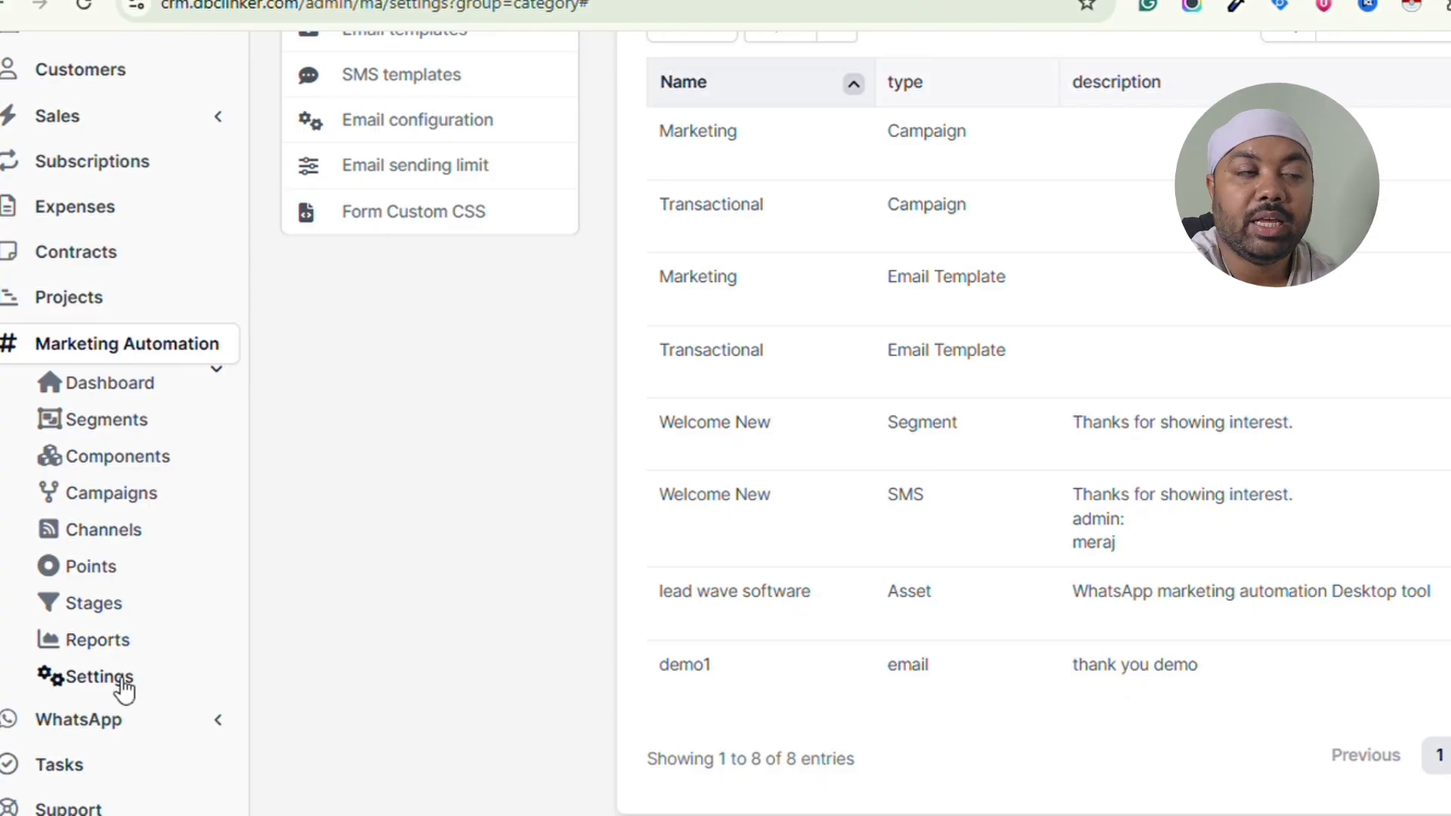
{"action": "scroll", "coordinate": [110, 495], "scroll_direction": "up", "scroll_amount": 3}
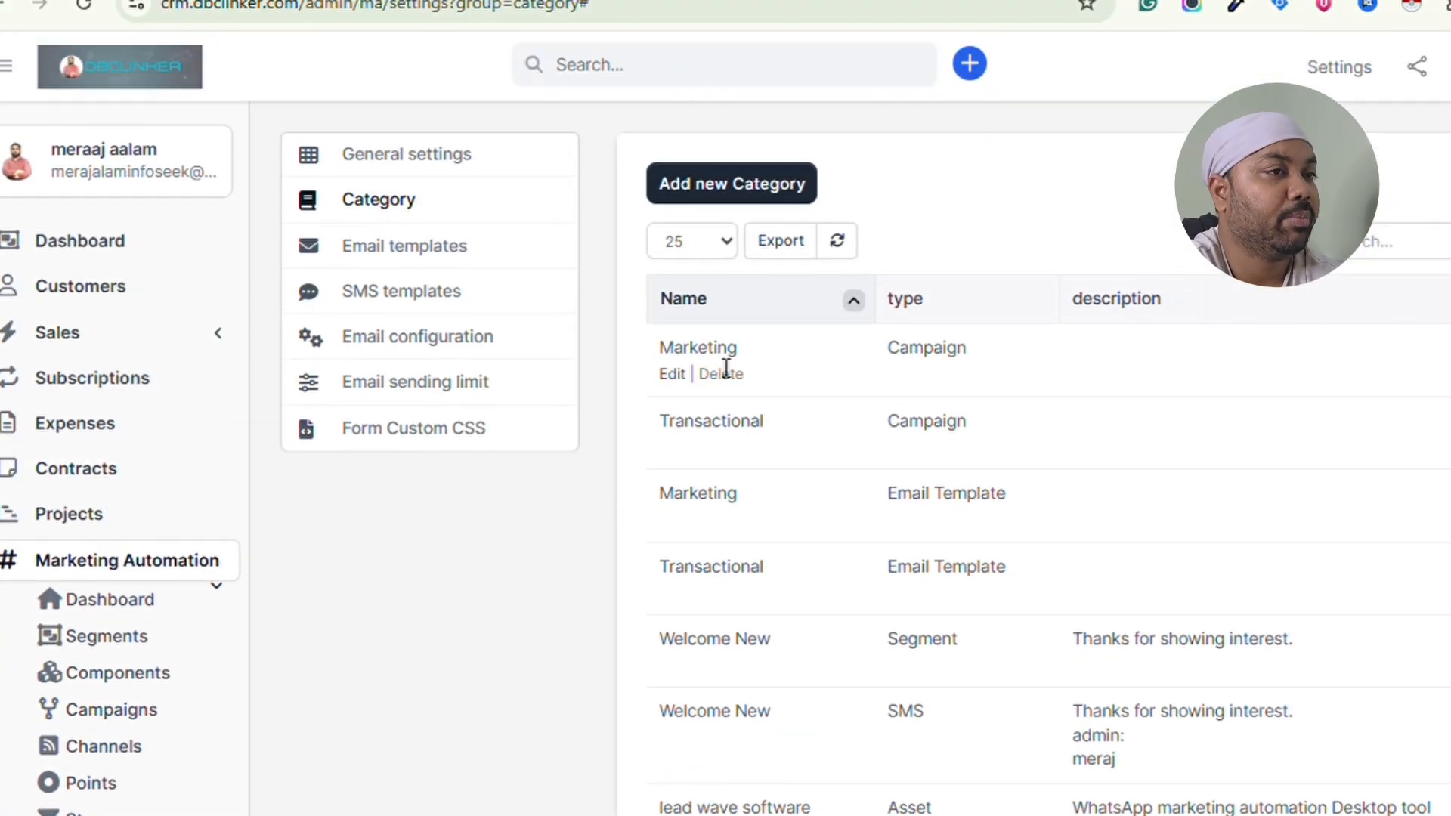